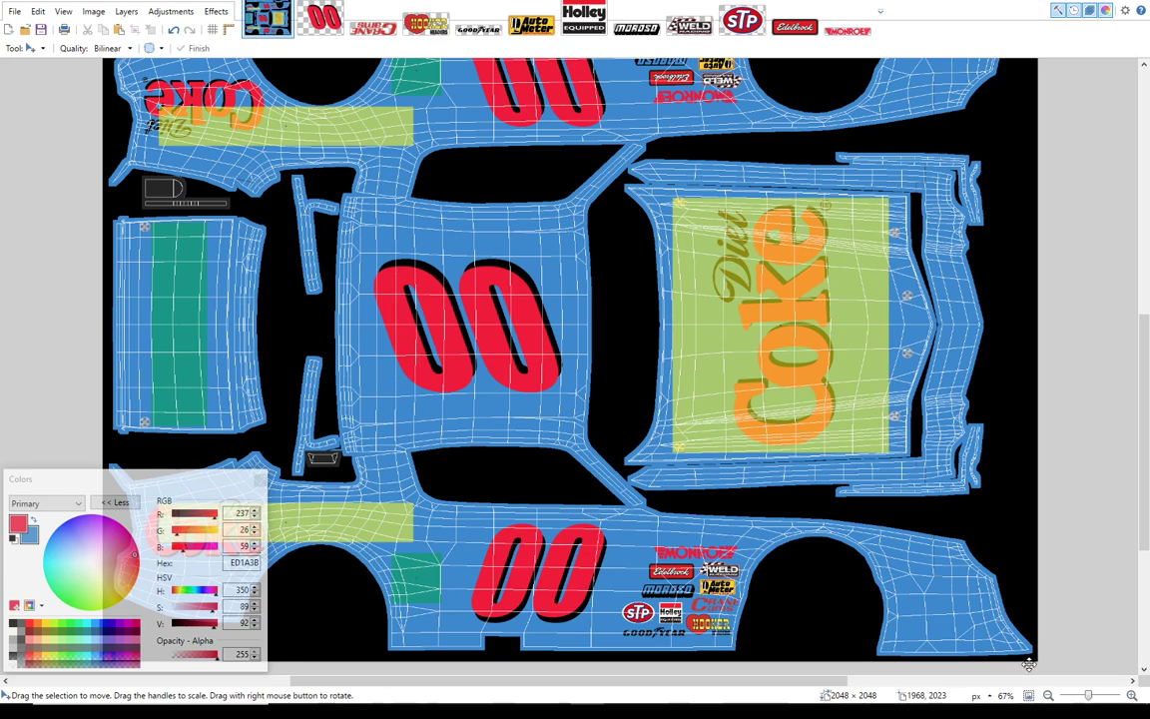
# Step: Check the layer properties of the Sponsor Block Locations layer, including its blend mode and opacity
pyautogui.click(1049, 696)
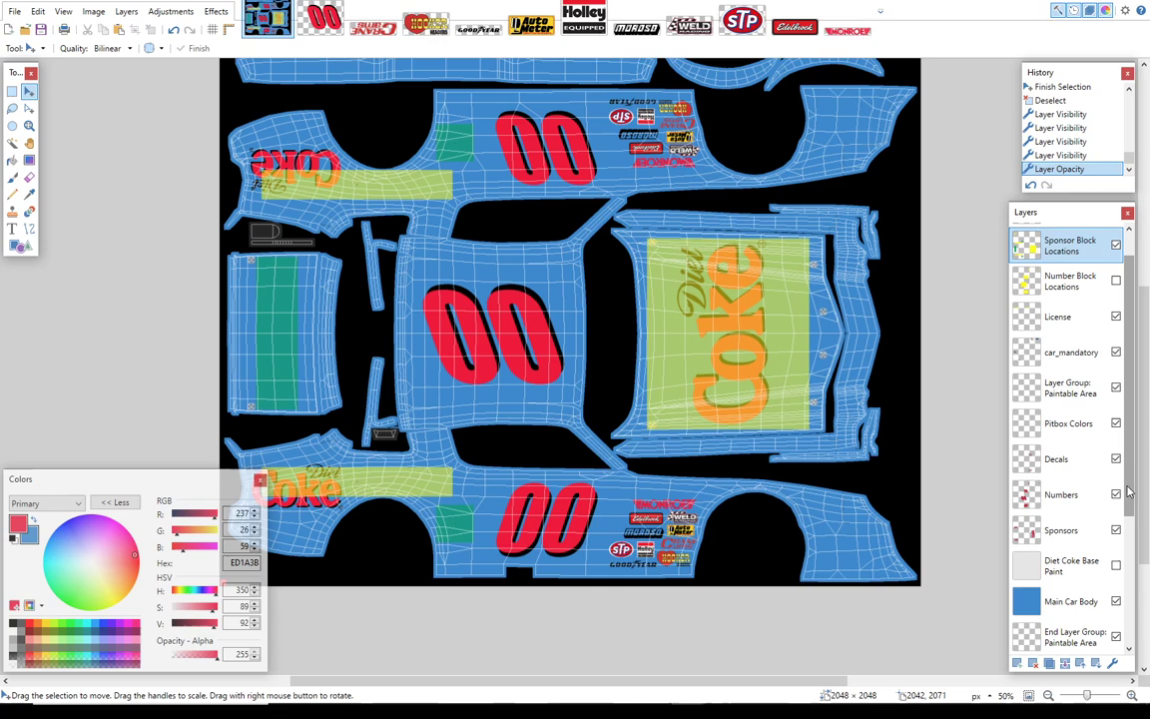
pyautogui.moveTo(1144, 503); pyautogui.dragTo(1148, 480)
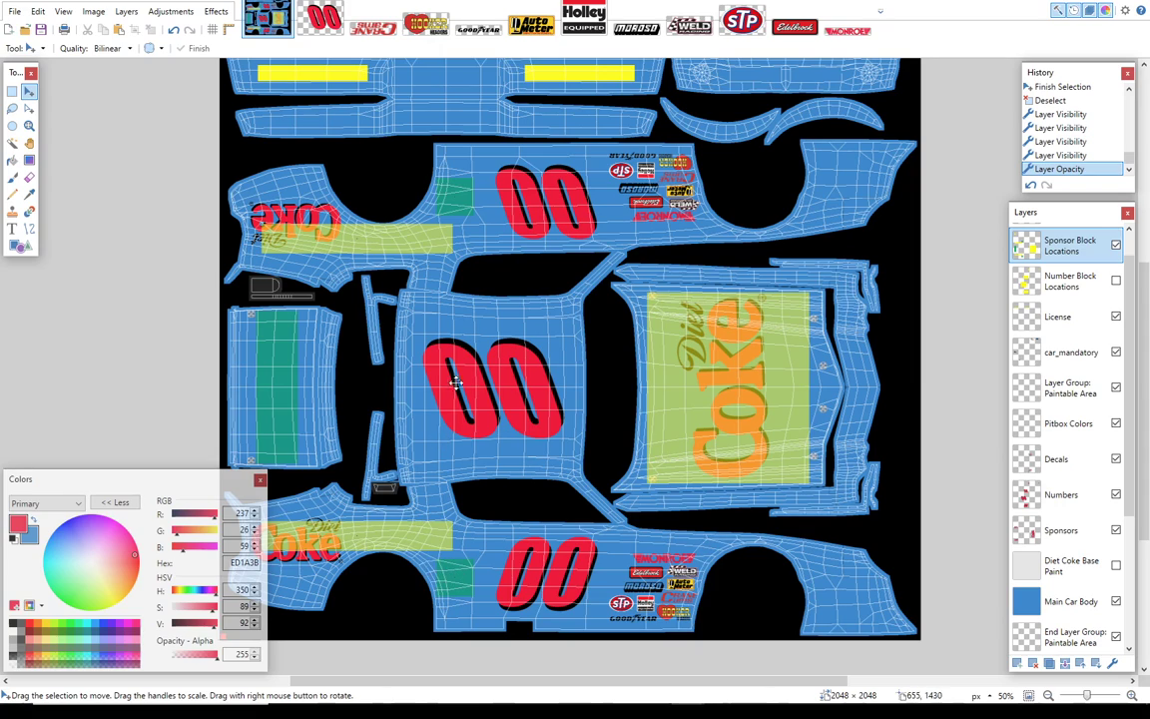
pyautogui.doubleClick(1062, 241)
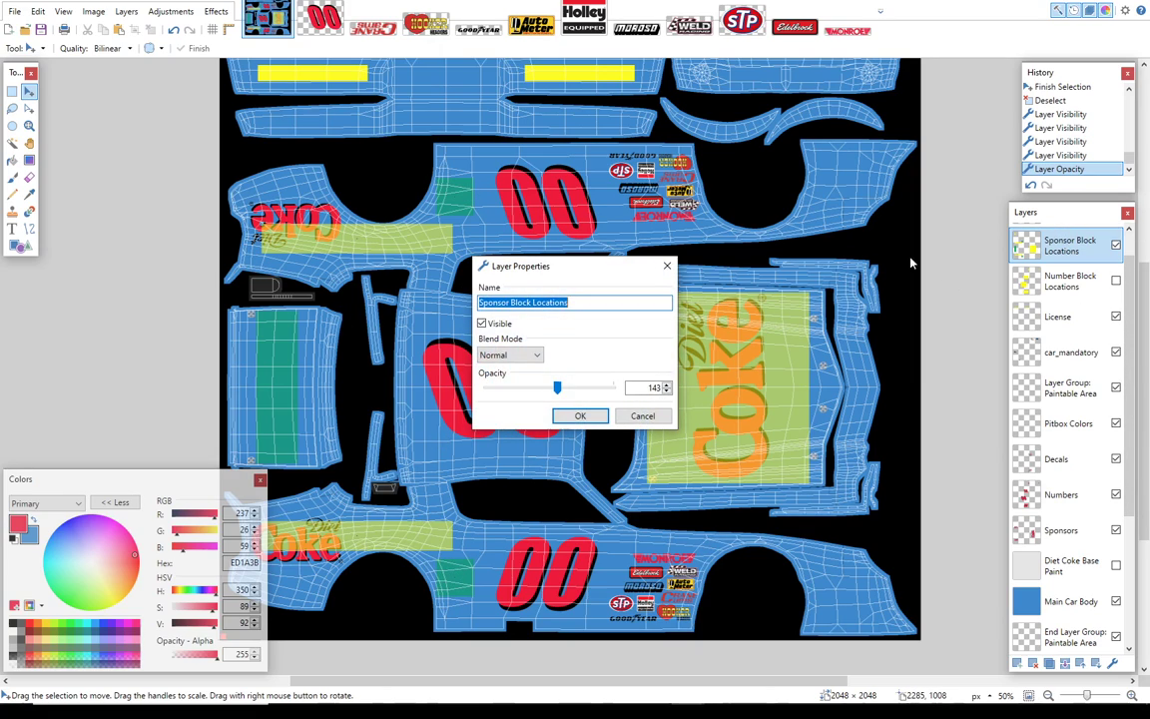
pyautogui.click(580, 416)
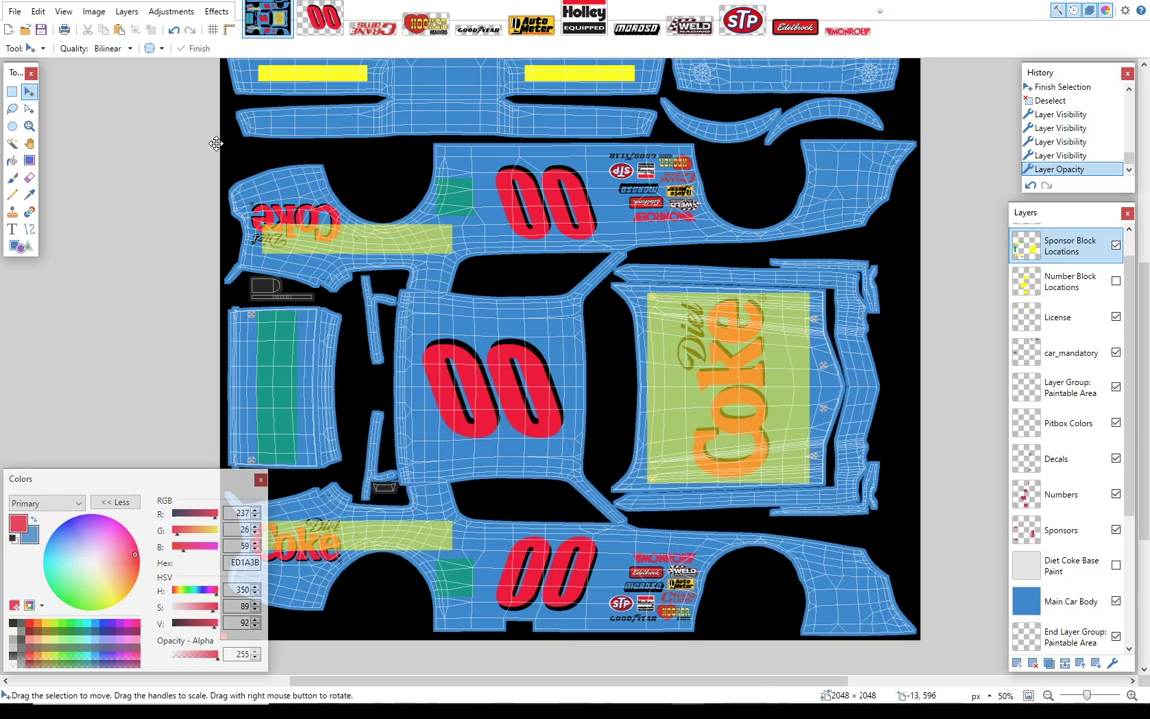
# Step: Open the Napa Logo image from the JRT iRacing Graphics folder inside the desktop's iRacing Files folder
pyautogui.click(14, 12)
pyautogui.click(37, 45)
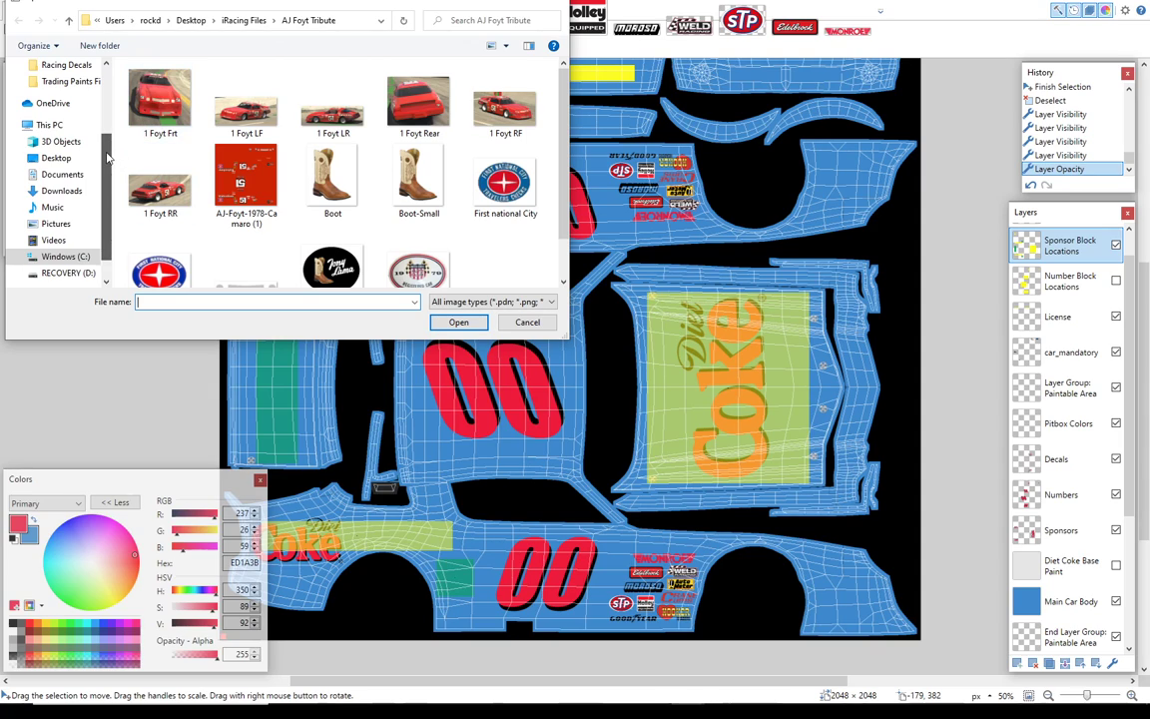
pyautogui.scroll(2, 113, 103)
pyautogui.click(58, 65)
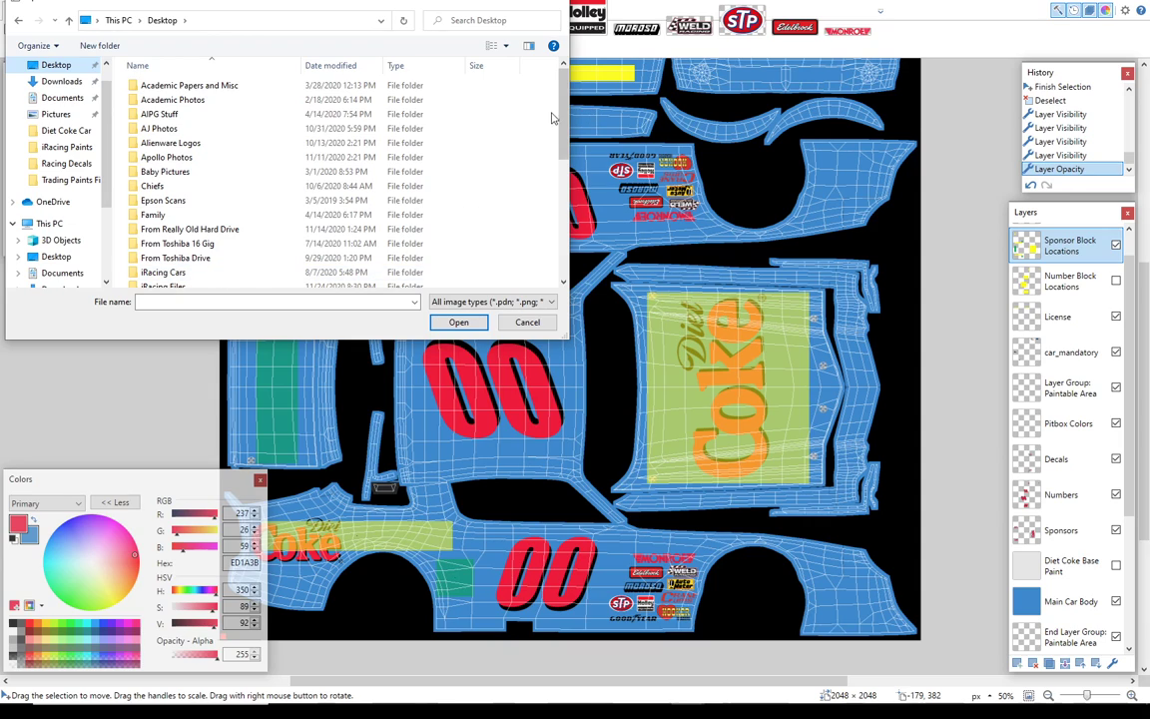
pyautogui.scroll(-1, 419, 115)
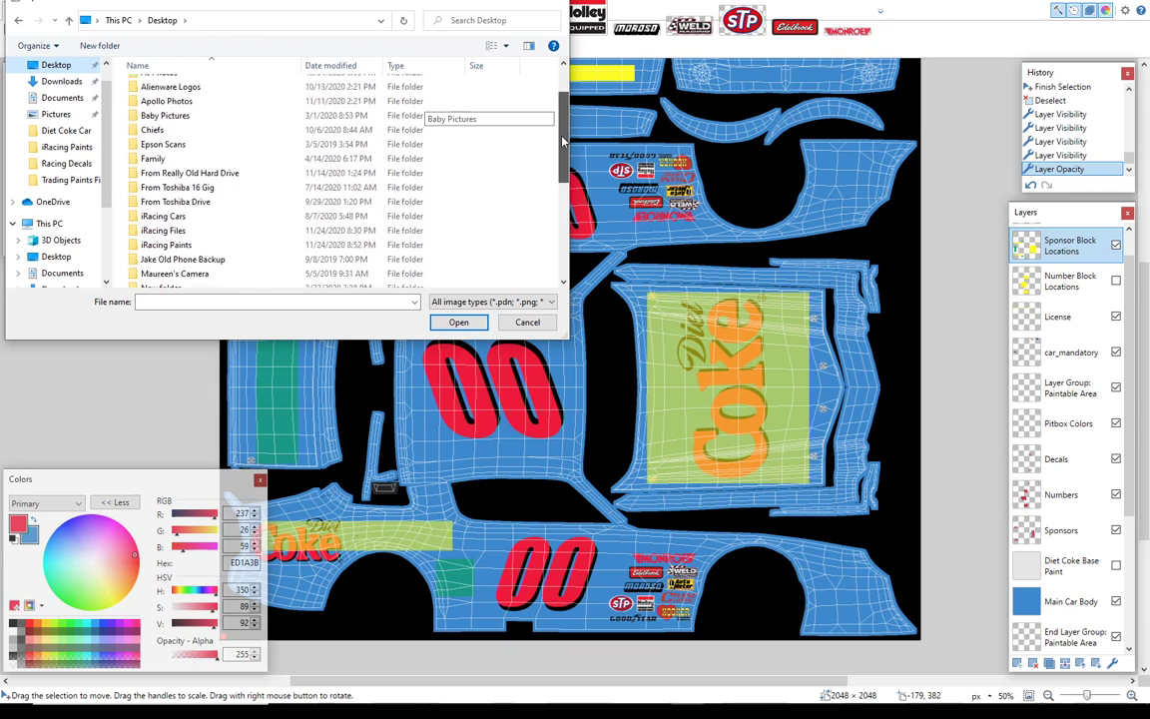
pyautogui.doubleClick(165, 228)
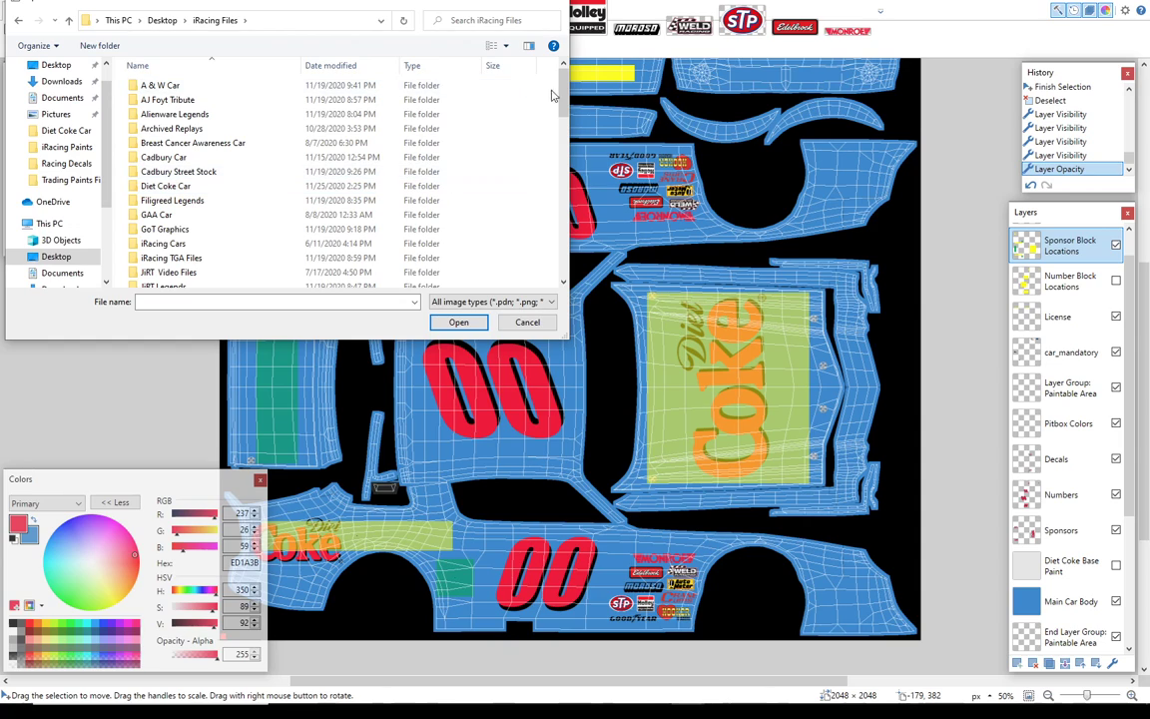
pyautogui.scroll(-2, 350, 170)
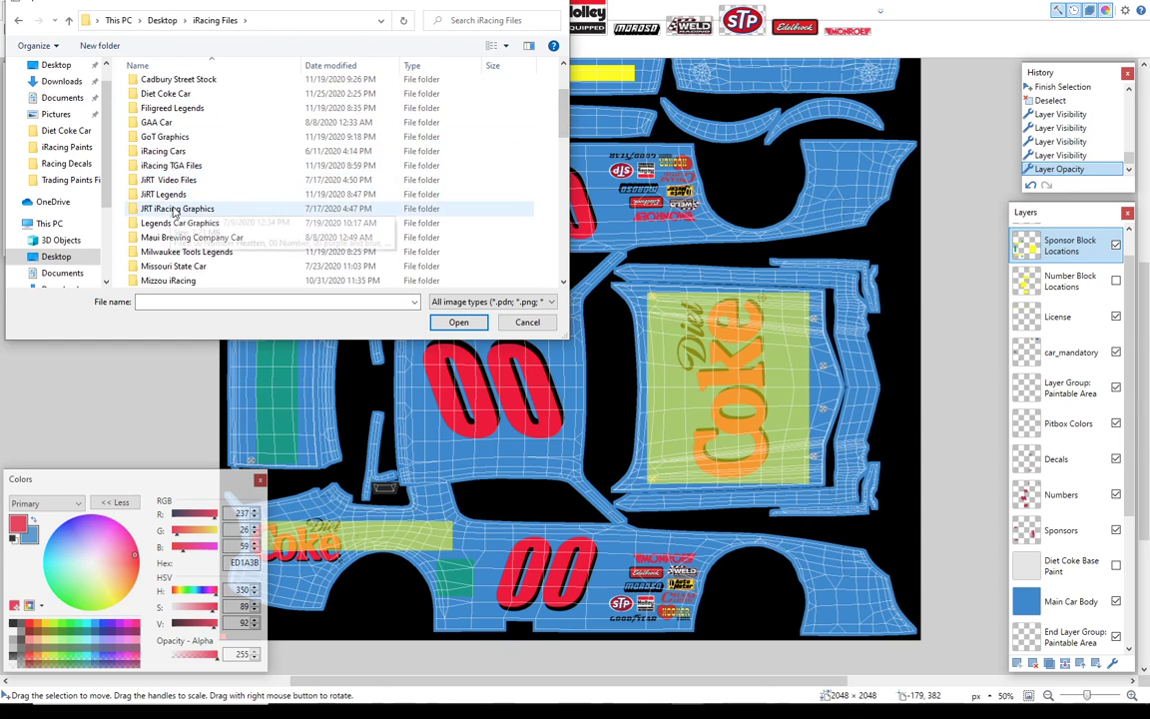
pyautogui.doubleClick(172, 209)
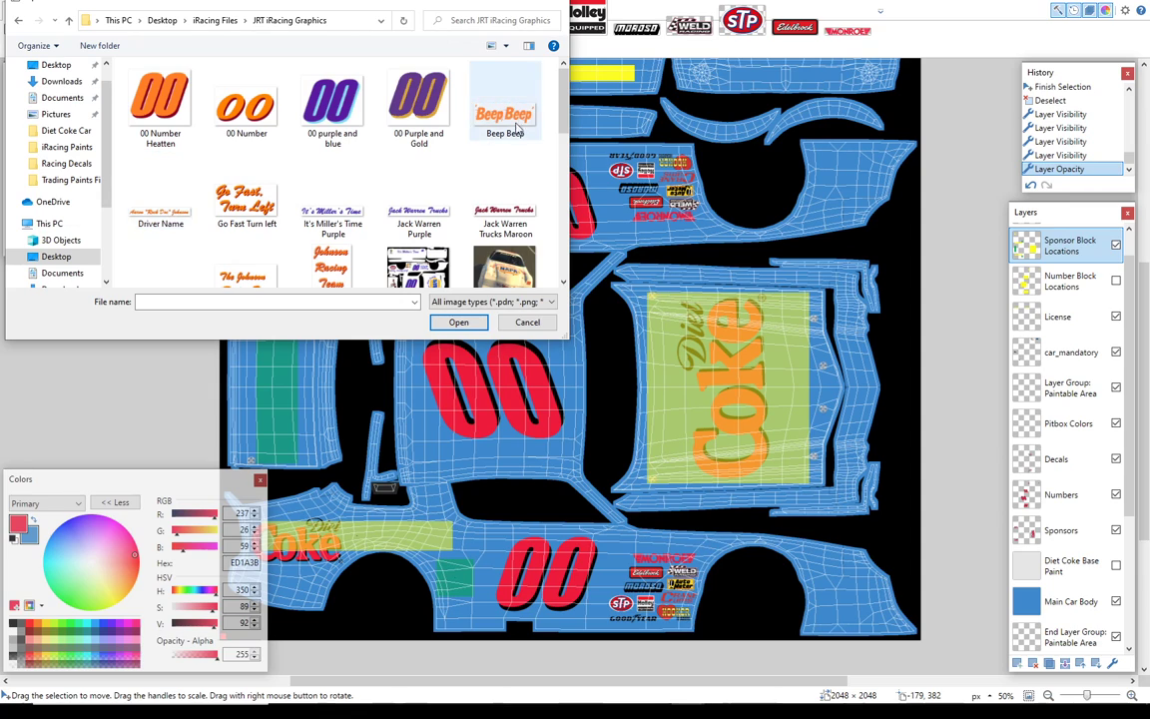
pyautogui.moveTo(560, 103); pyautogui.dragTo(576, 230)
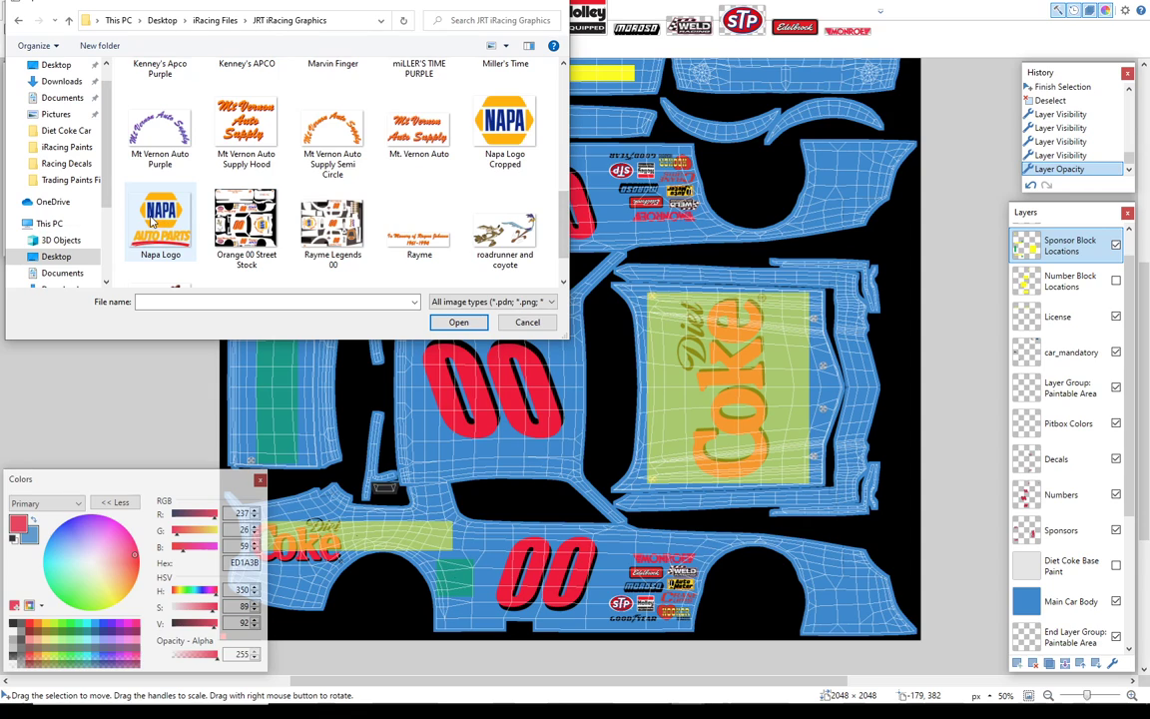
pyautogui.click(152, 221)
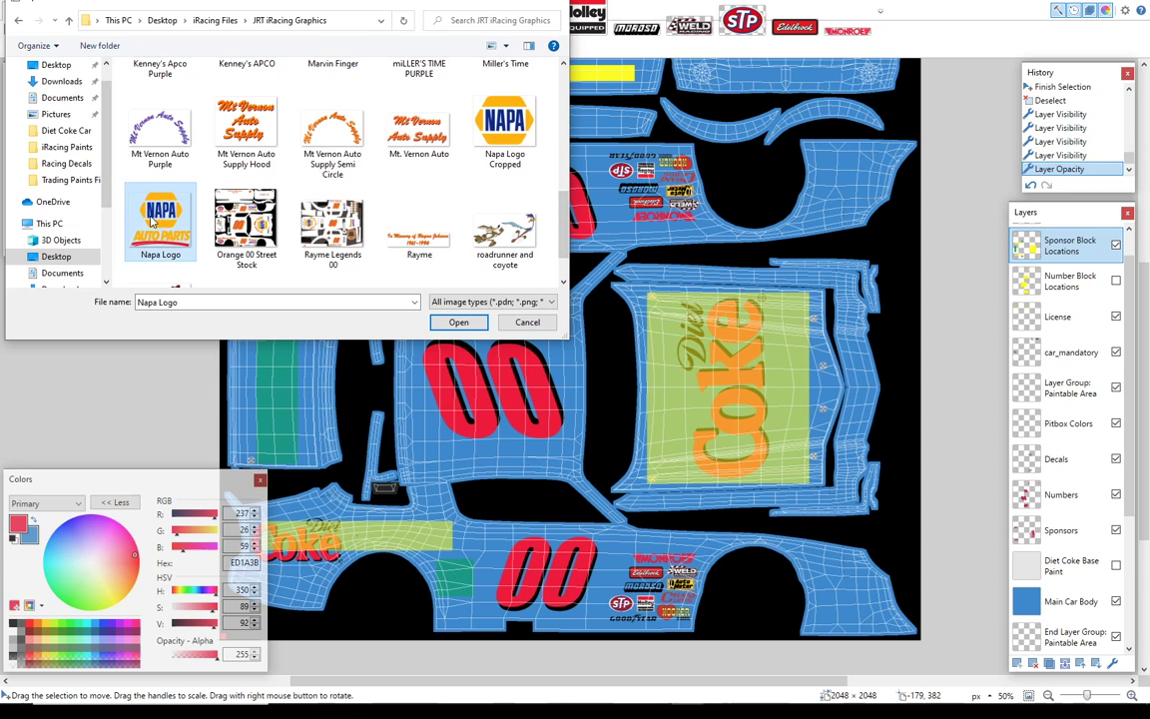
pyautogui.click(451, 321)
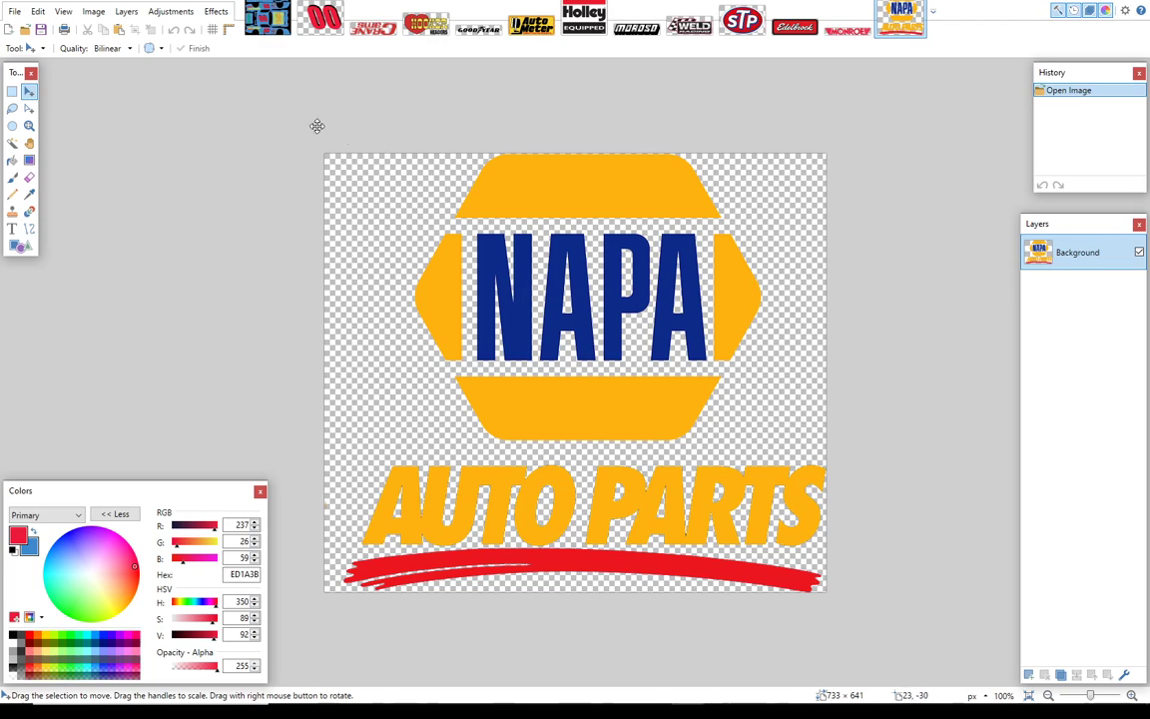
# Step: Copy the whole NAPA logo image and paste it onto the Sponsors layer of the car template
pyautogui.click(12, 90)
pyautogui.moveTo(319, 147); pyautogui.dragTo(865, 647)
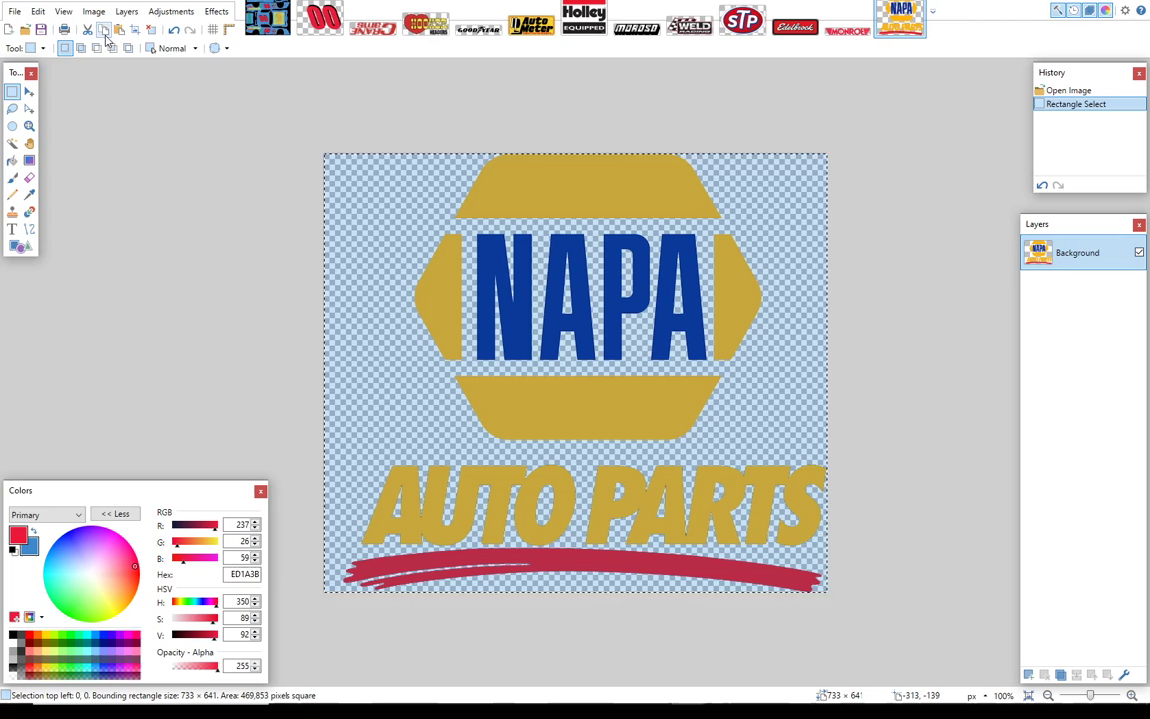
pyautogui.click(250, 30)
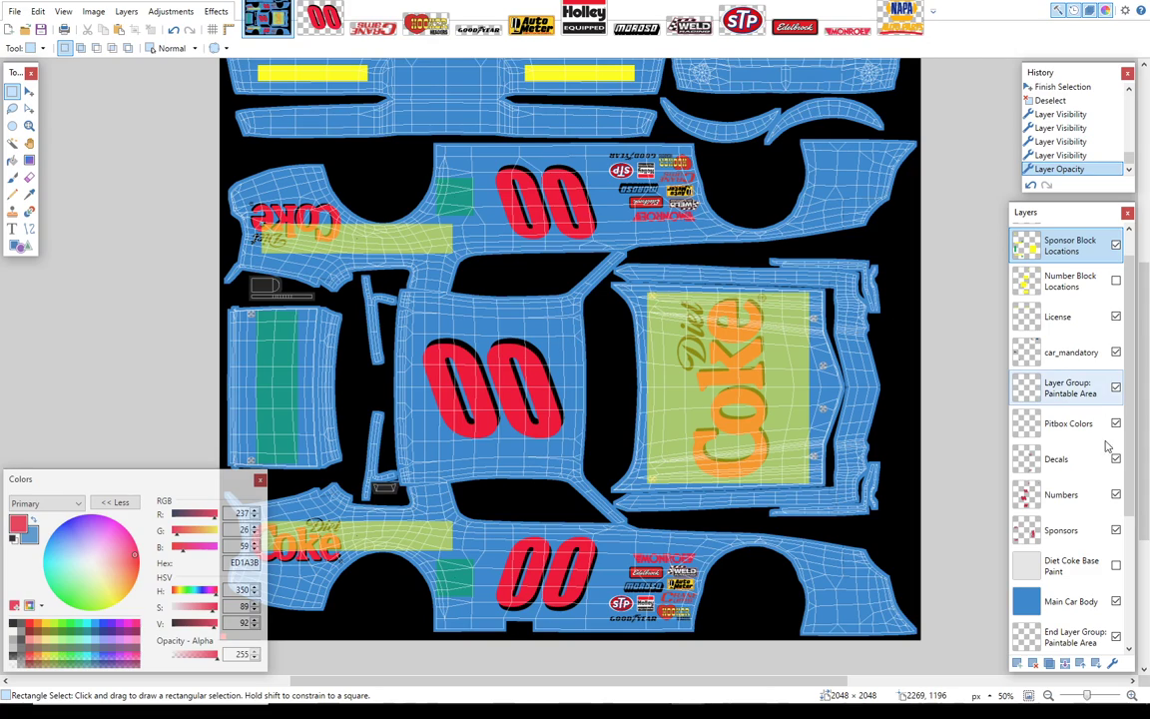
pyautogui.click(1075, 532)
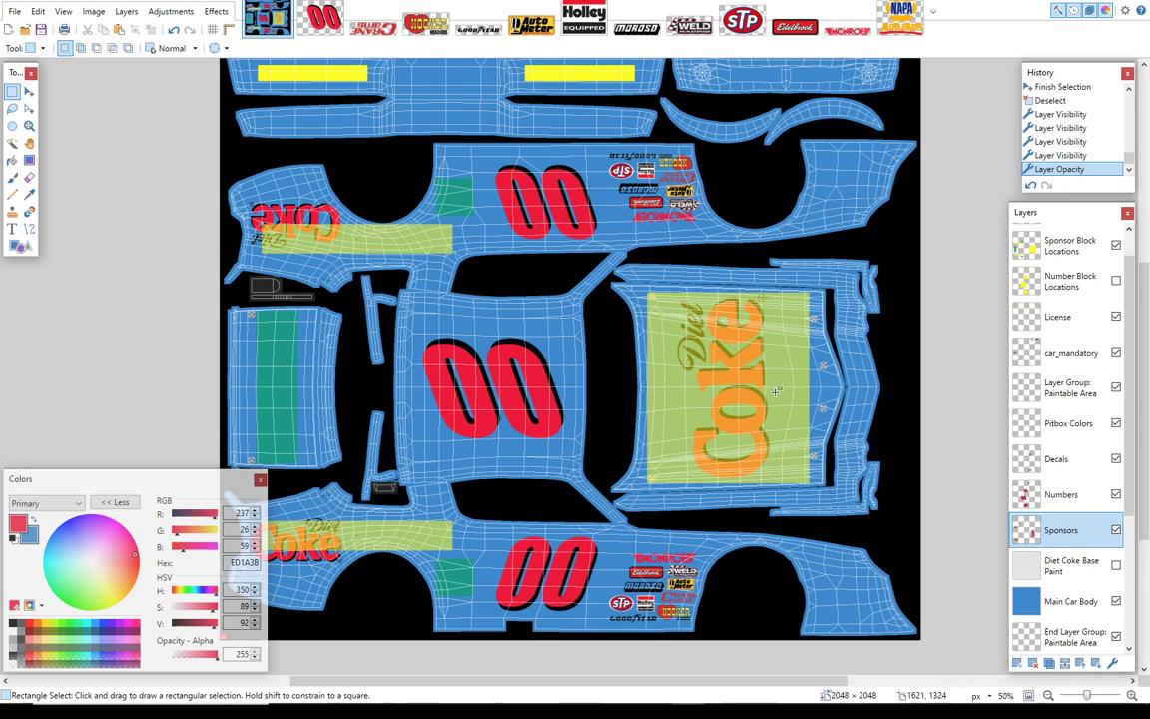
pyautogui.click(117, 29)
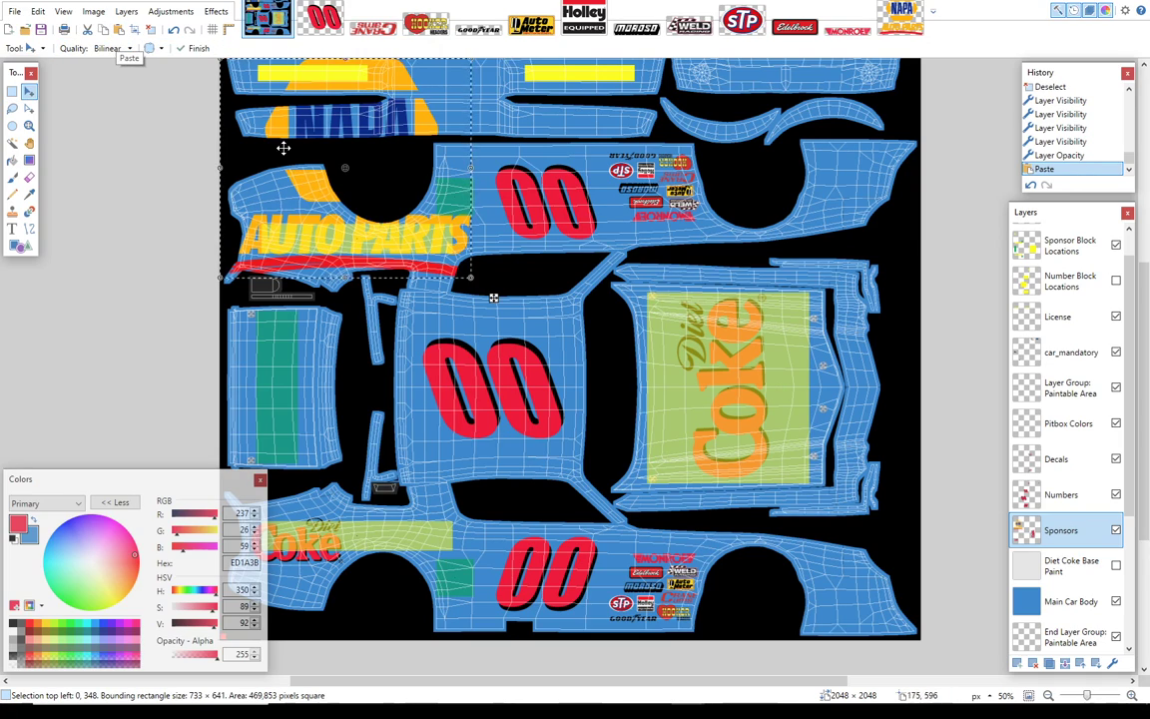
# Step: Shrink the NAPA logo to about 121 × 106 pixels and fit it onto the small green sponsor block on the lower car side
pyautogui.moveTo(397, 201); pyautogui.dragTo(538, 463)
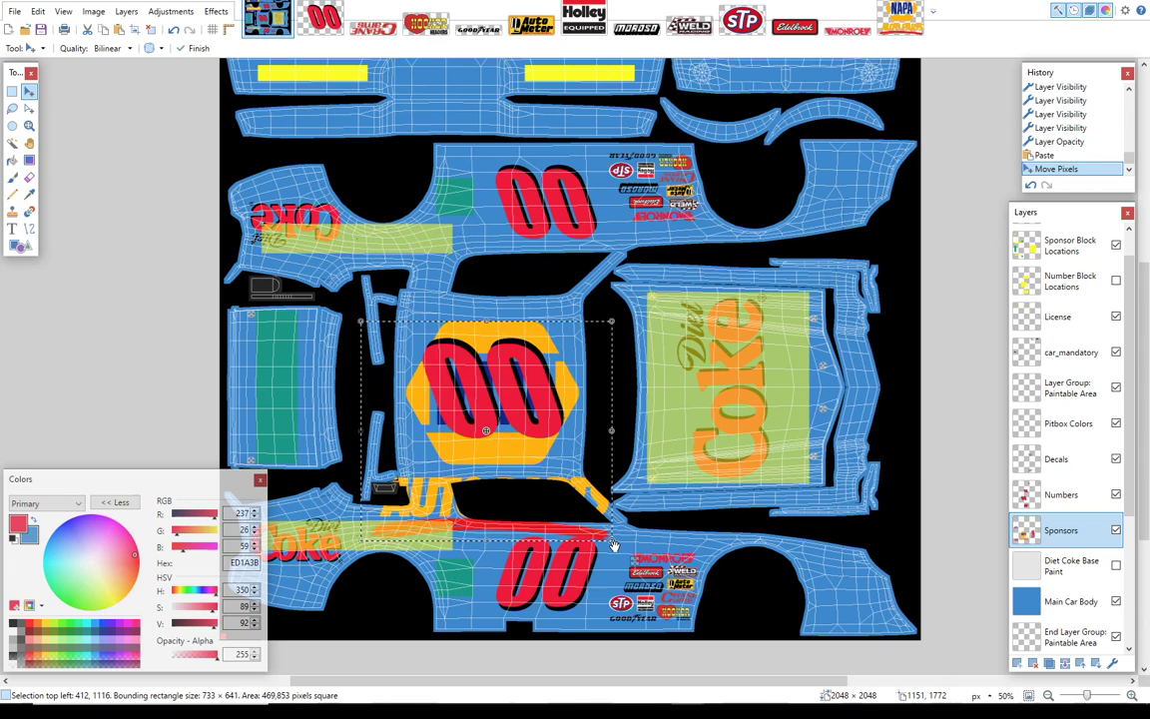
pyautogui.moveTo(613, 545); pyautogui.dragTo(471, 591)
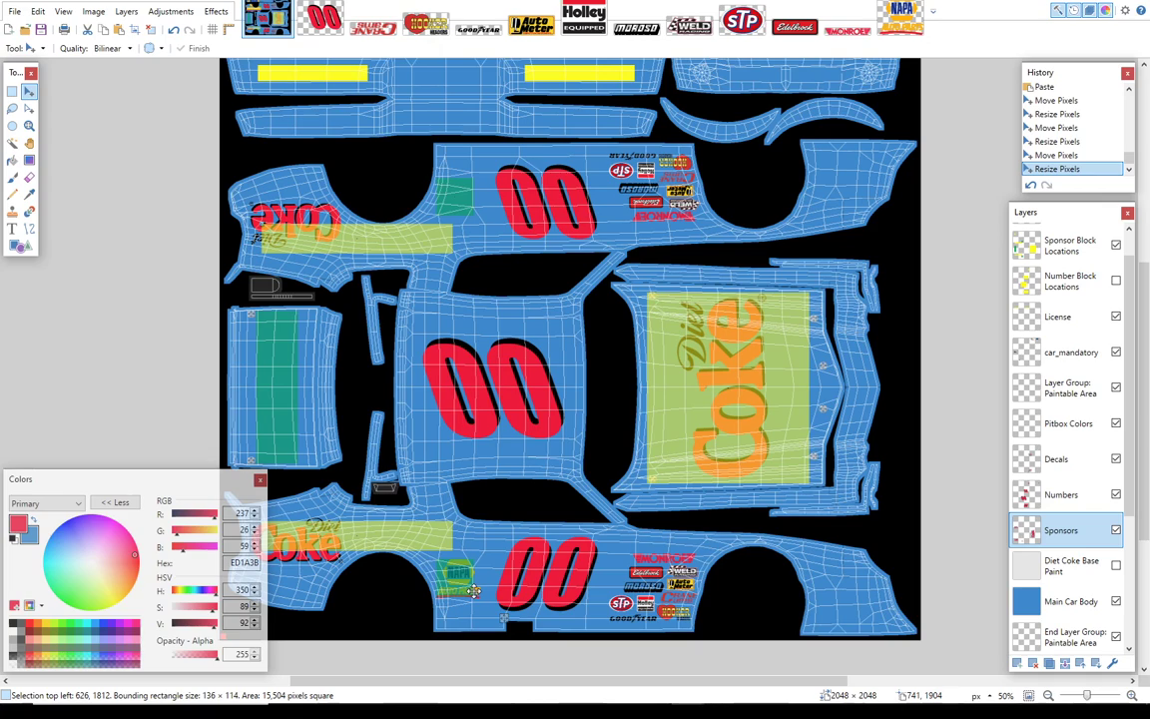
pyautogui.moveTo(474, 591); pyautogui.dragTo(475, 593)
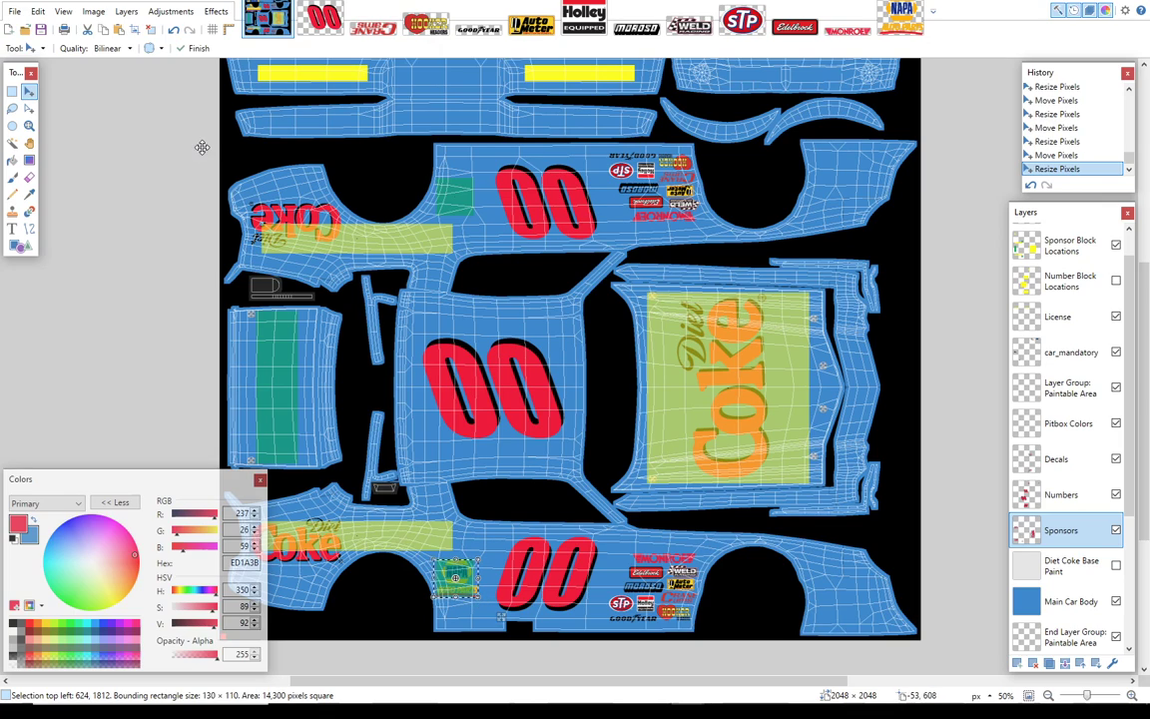
pyautogui.click(173, 31)
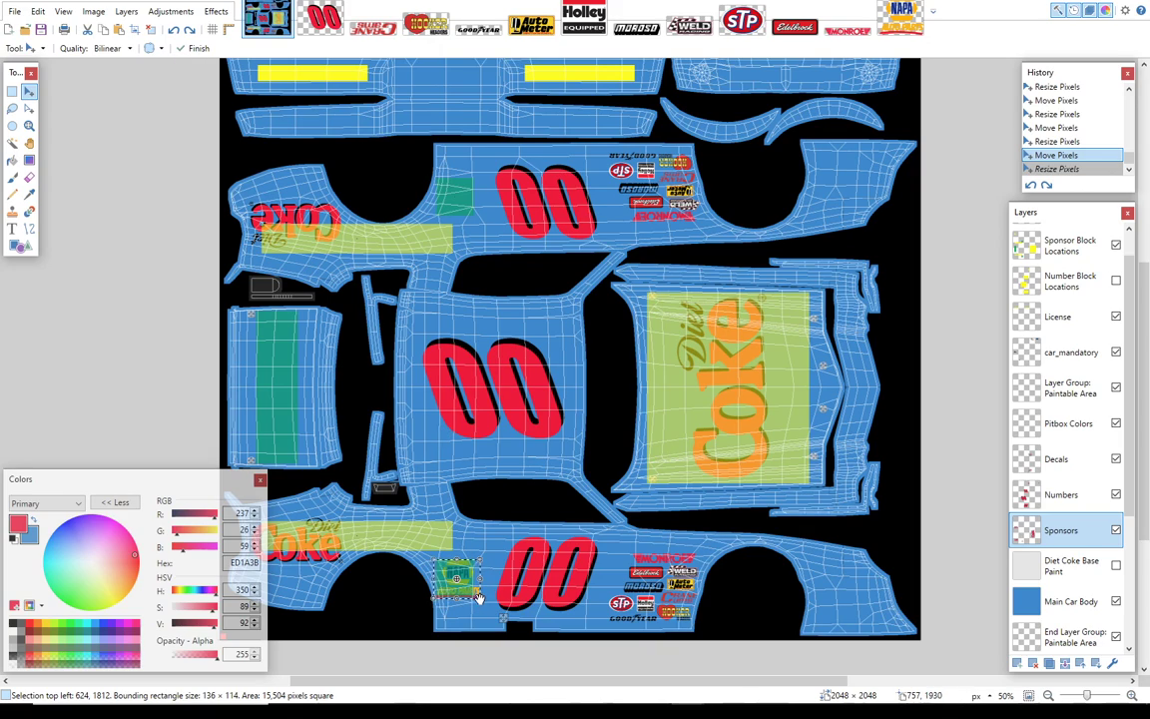
pyautogui.moveTo(478, 597); pyautogui.dragTo(477, 593)
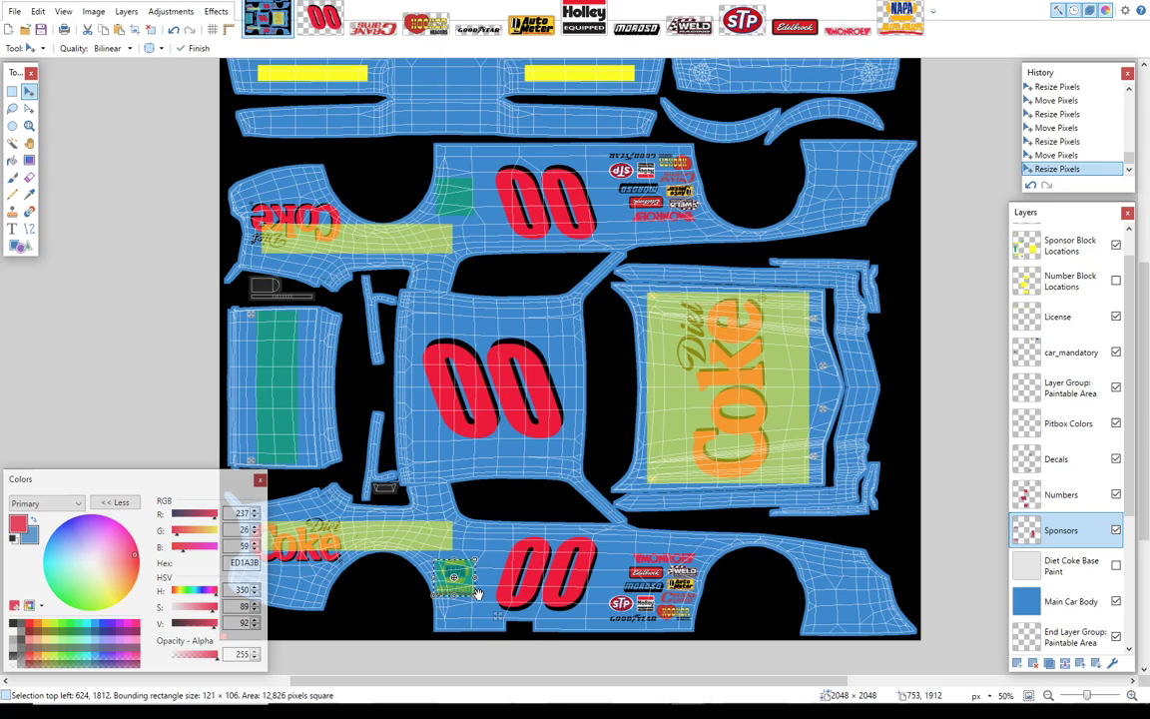
pyautogui.press('Return')
pyautogui.moveTo(497, 616); pyautogui.dragTo(498, 619)
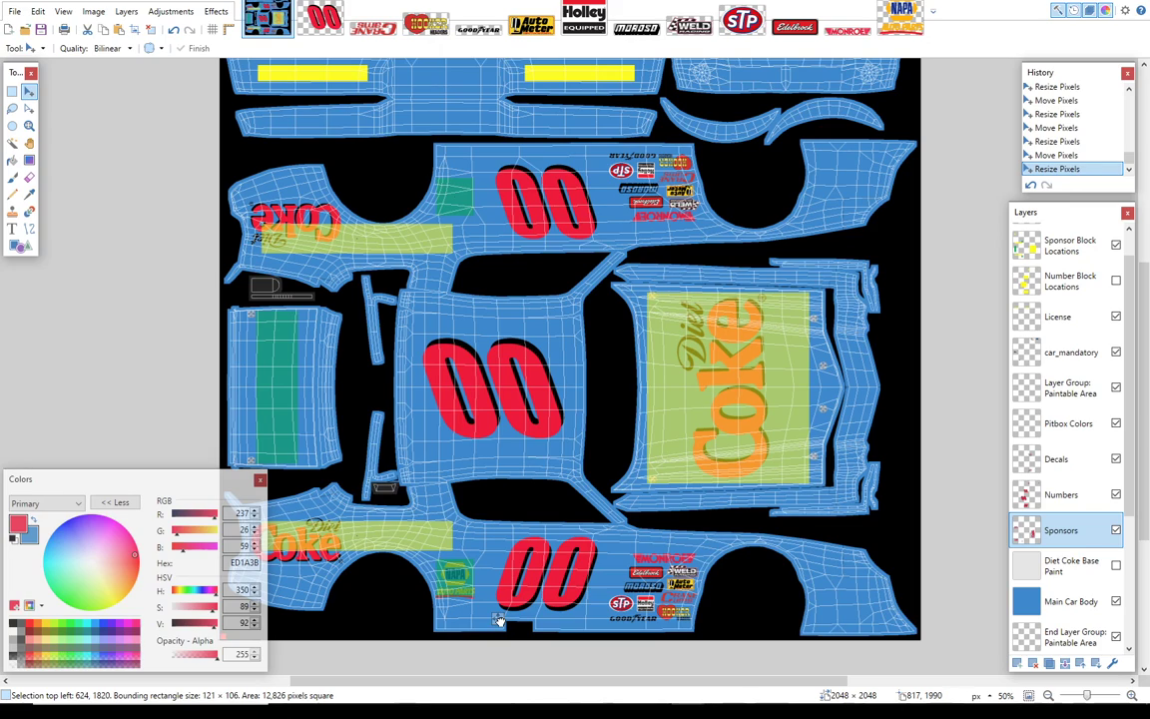
# Step: Duplicate the NAPA logo, rotate it about 179°, place it on the upper car side's green sponsor block and deselect it
pyautogui.click(118, 33)
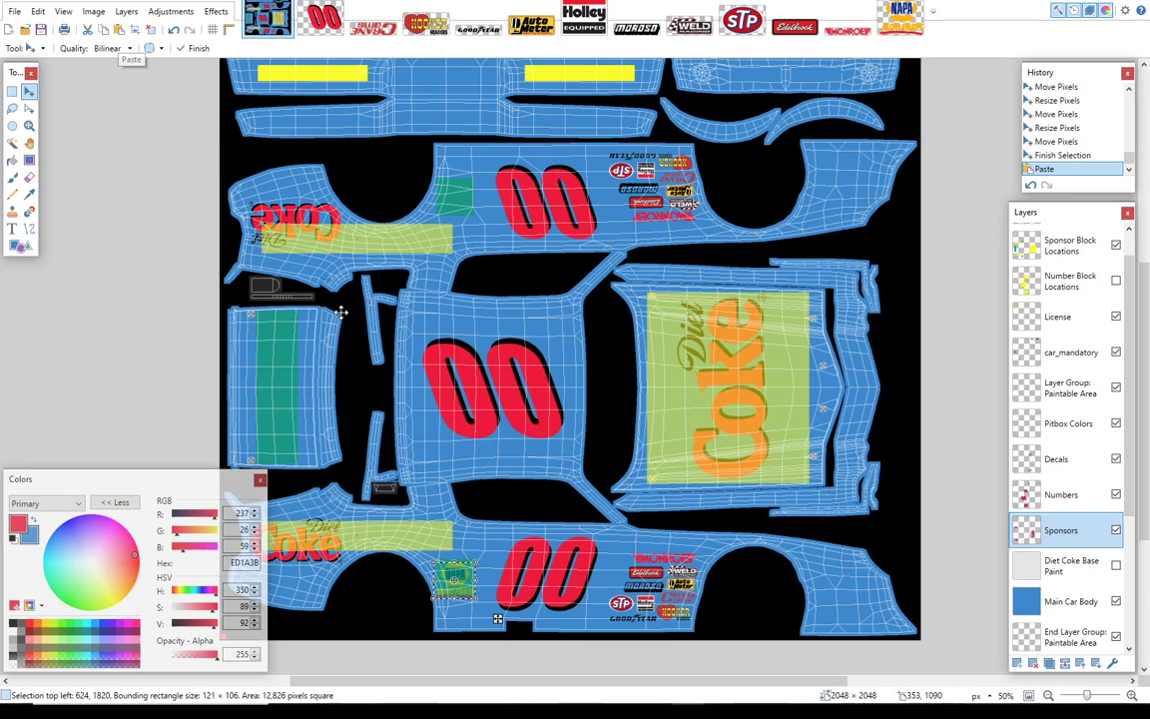
pyautogui.moveTo(495, 596); pyautogui.dragTo(412, 157)
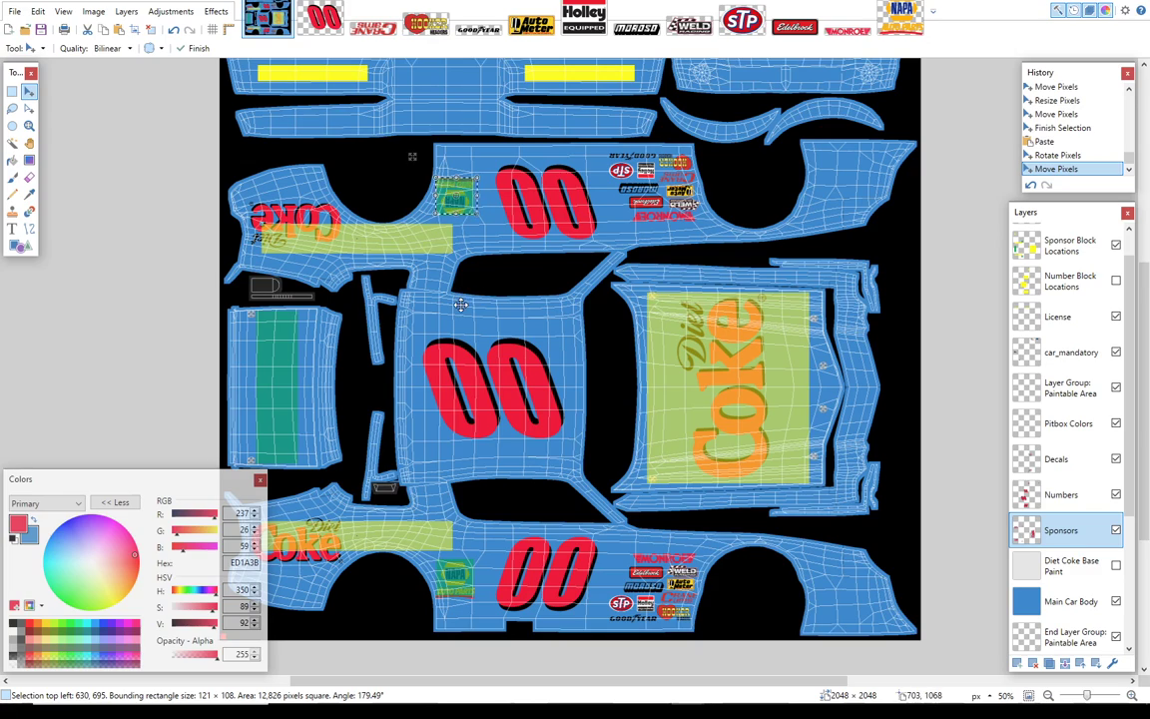
pyautogui.hotkey('ctrl', 'd')
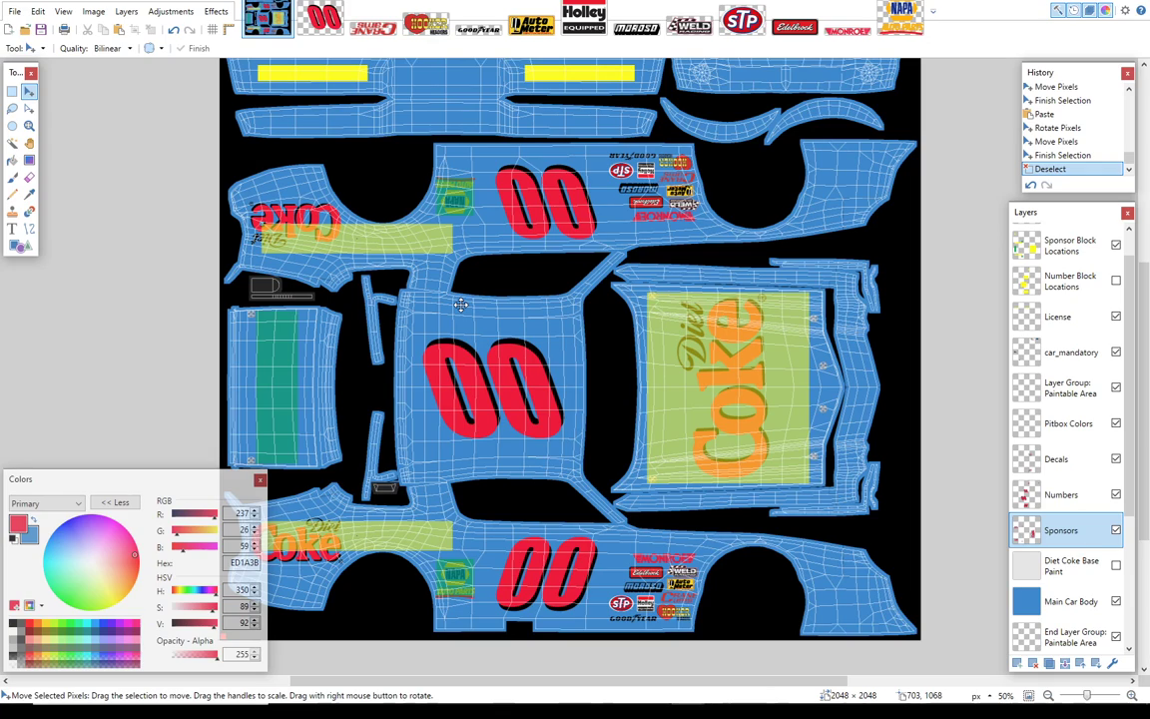
# Step: Open the Summit Logo World image from the Summit Racing Car folder within iRacing Files
pyautogui.click(13, 12)
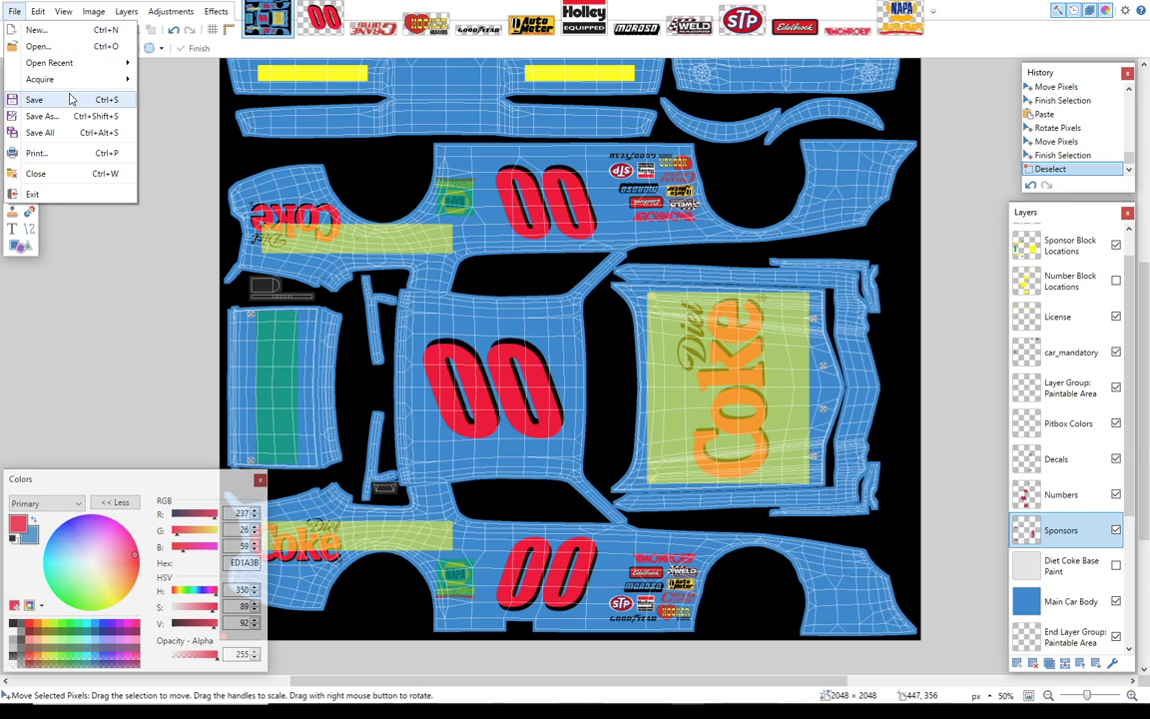
pyautogui.click(68, 50)
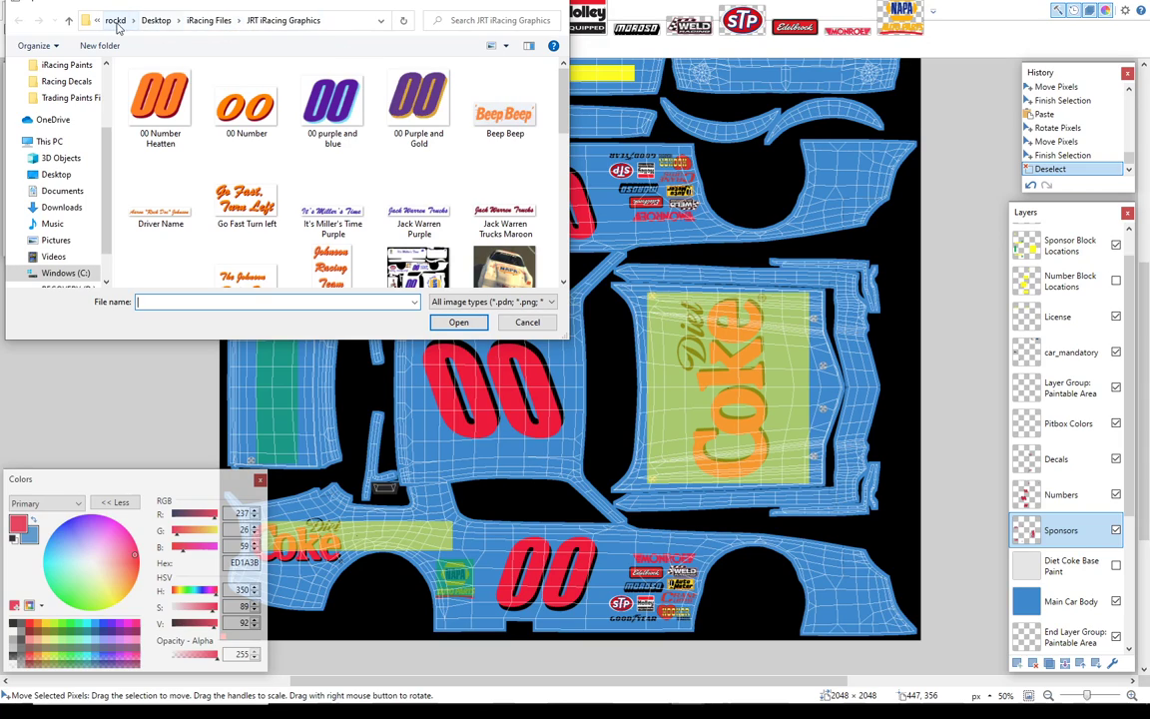
pyautogui.click(203, 22)
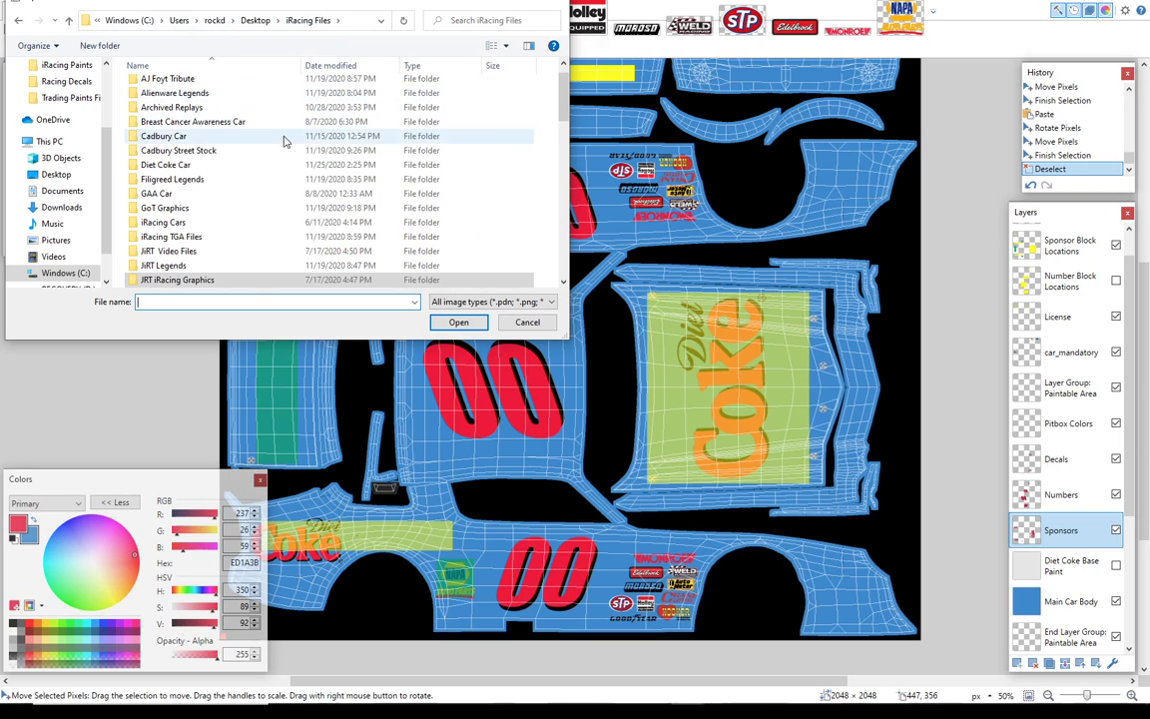
pyautogui.moveTo(568, 100); pyautogui.dragTo(569, 174)
pyautogui.doubleClick(184, 253)
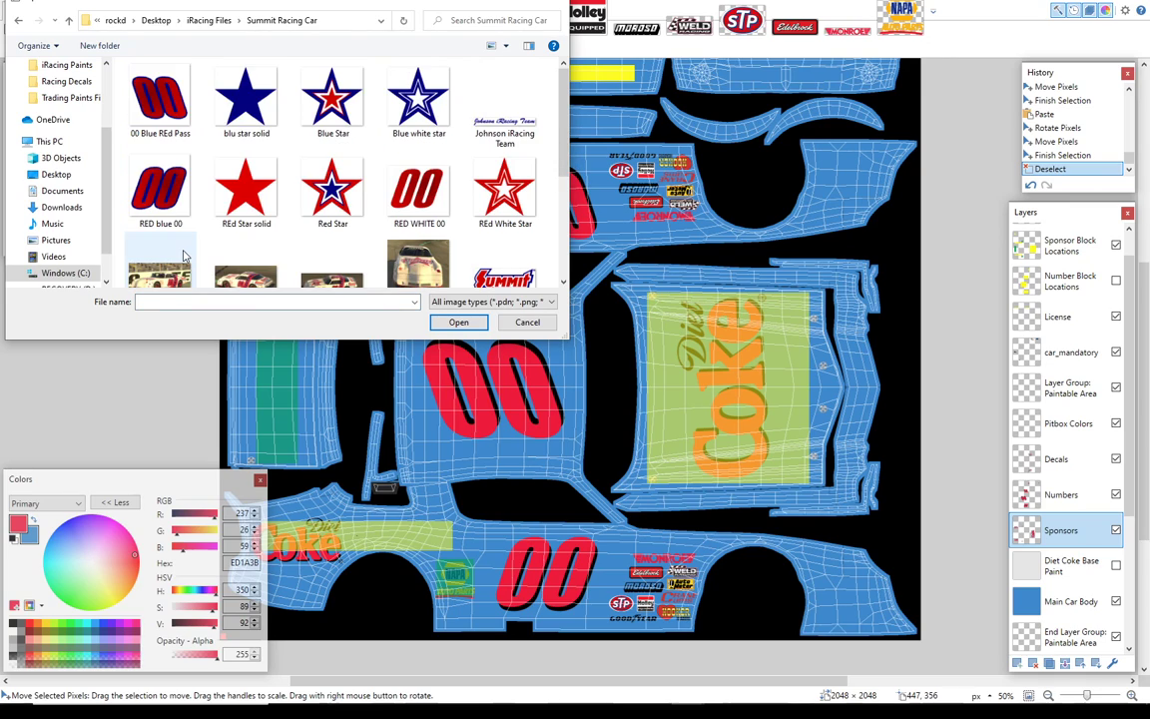
pyautogui.moveTo(565, 99); pyautogui.dragTo(563, 165)
pyautogui.click(158, 215)
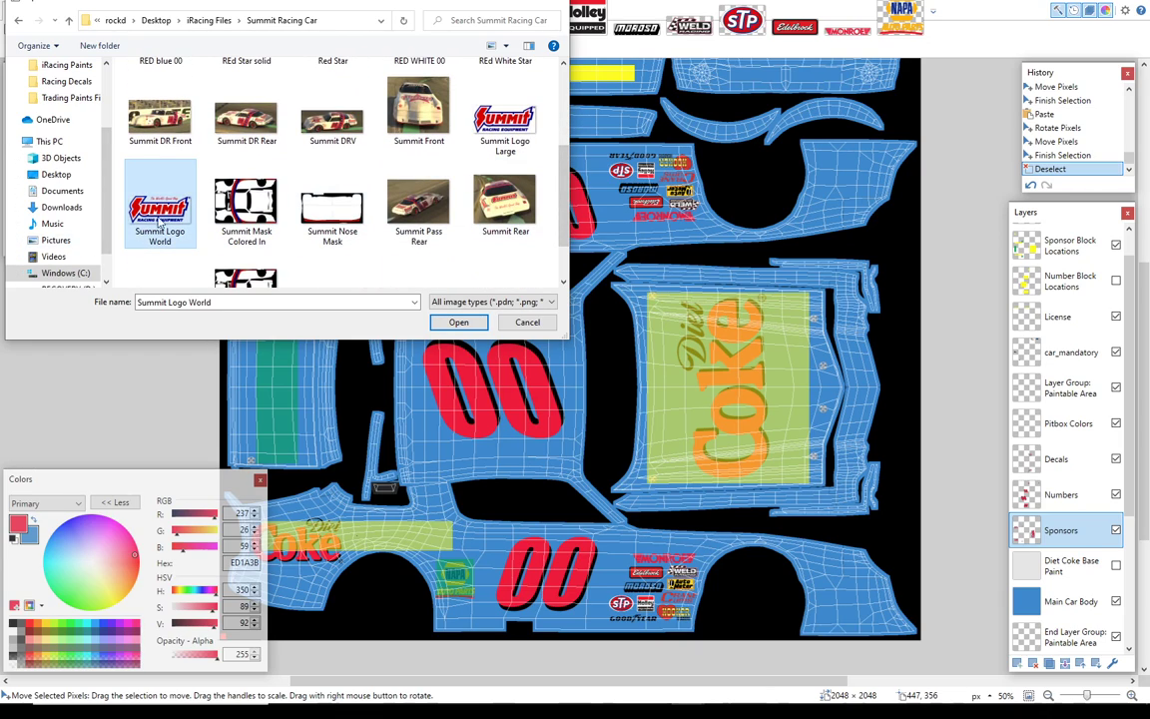
pyautogui.click(458, 322)
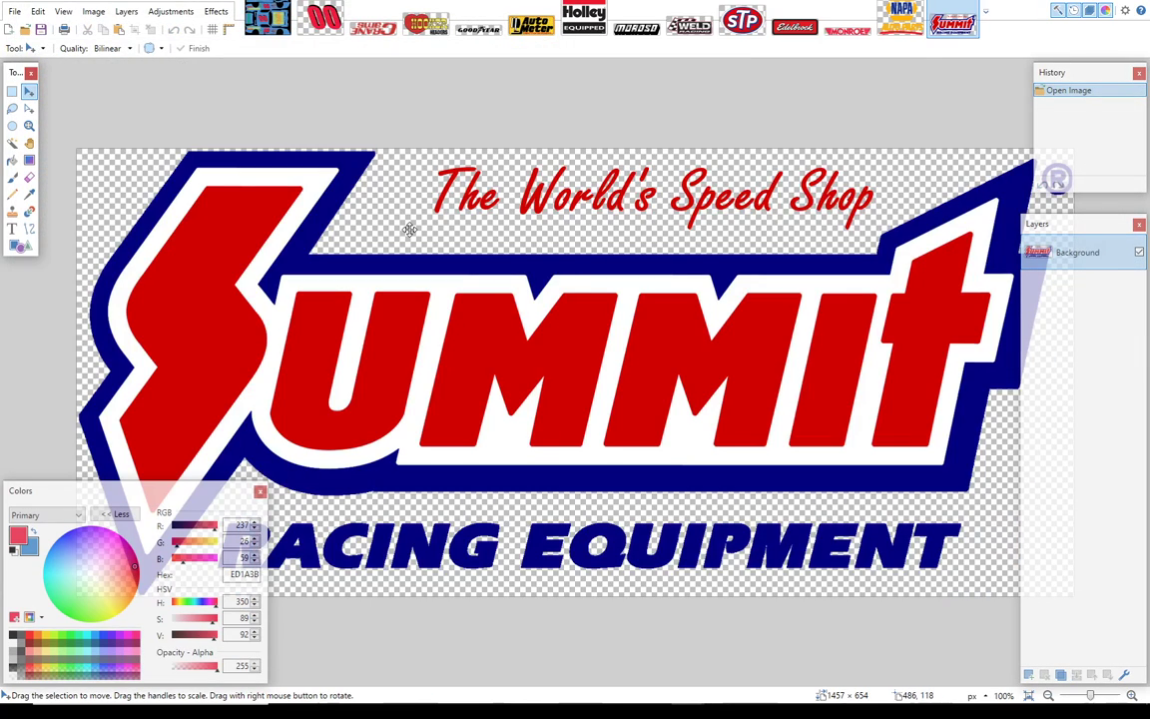
# Step: Resize the Summit logo image to 891 × 400 pixels with its aspect ratio maintained
pyautogui.click(93, 11)
pyautogui.click(108, 46)
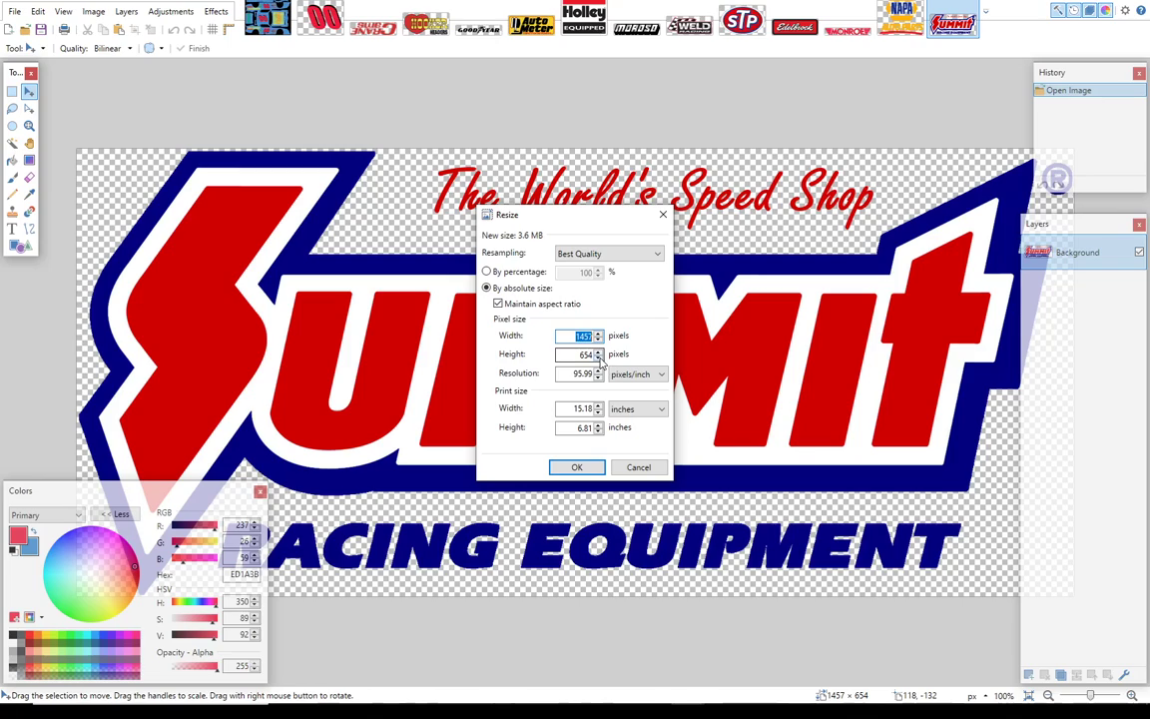
pyautogui.click(598, 357)
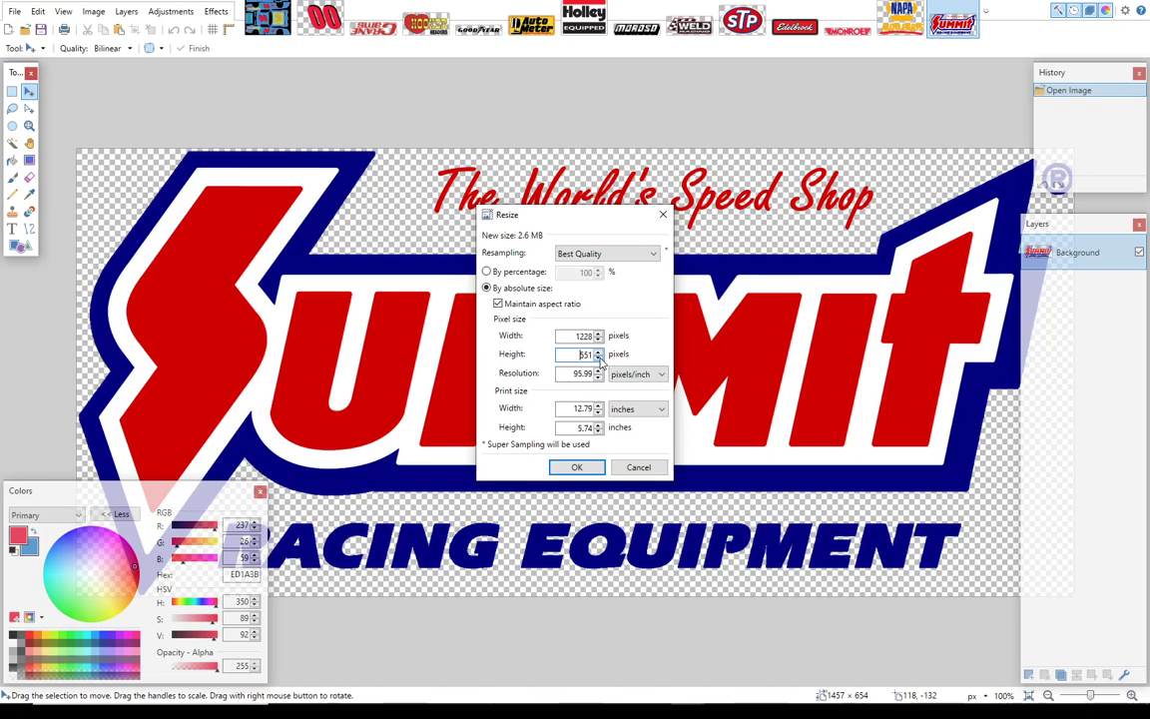
pyautogui.click(598, 357)
pyautogui.click(598, 358)
pyautogui.click(599, 358)
pyautogui.click(598, 358)
pyautogui.click(577, 468)
# Step: Rotate the Summit logo image 90° clockwise and select the whole image
pyautogui.click(93, 11)
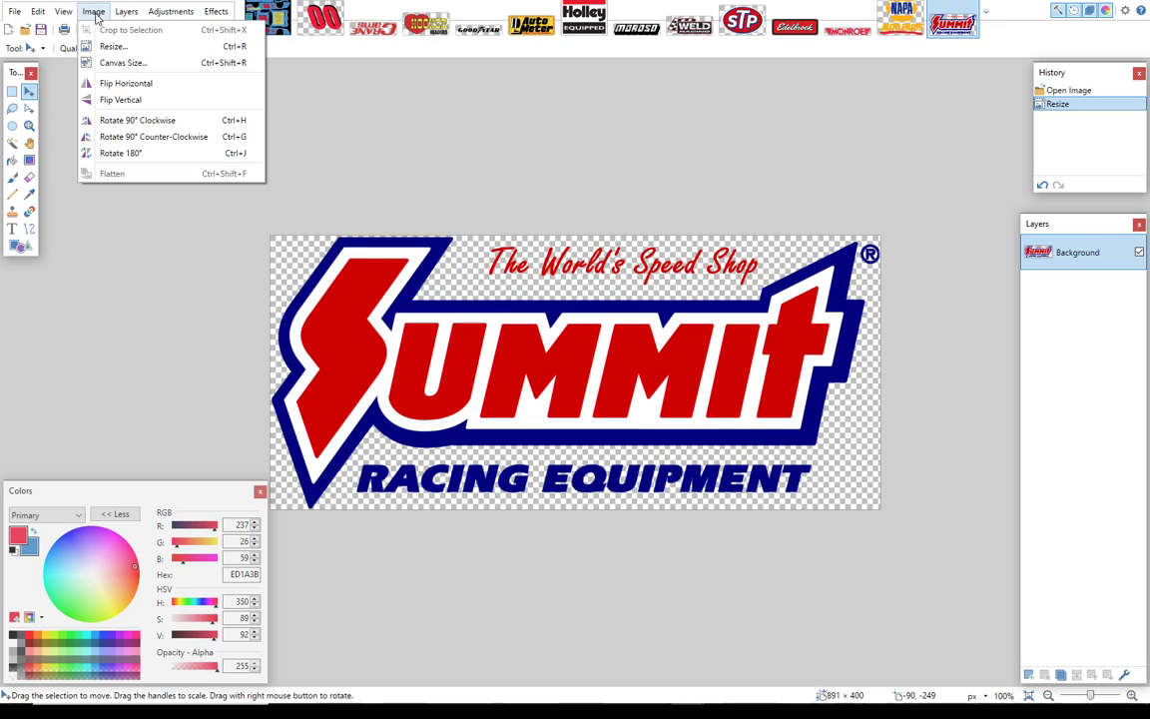
pyautogui.click(136, 121)
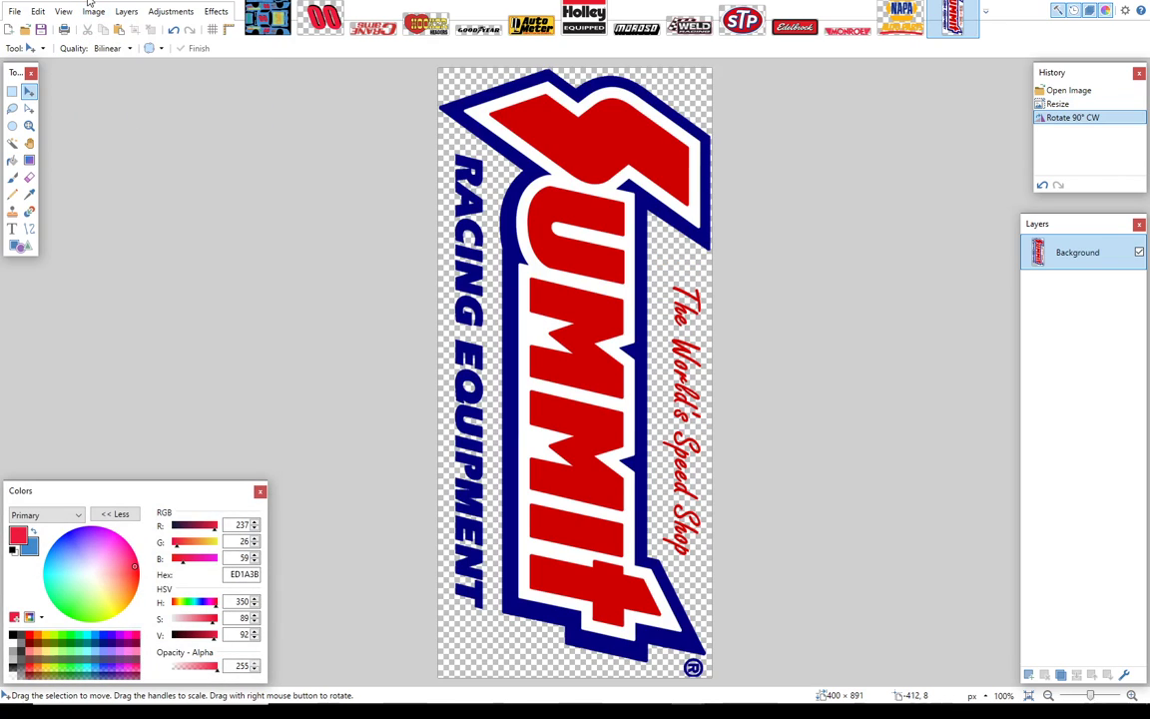
pyautogui.click(13, 91)
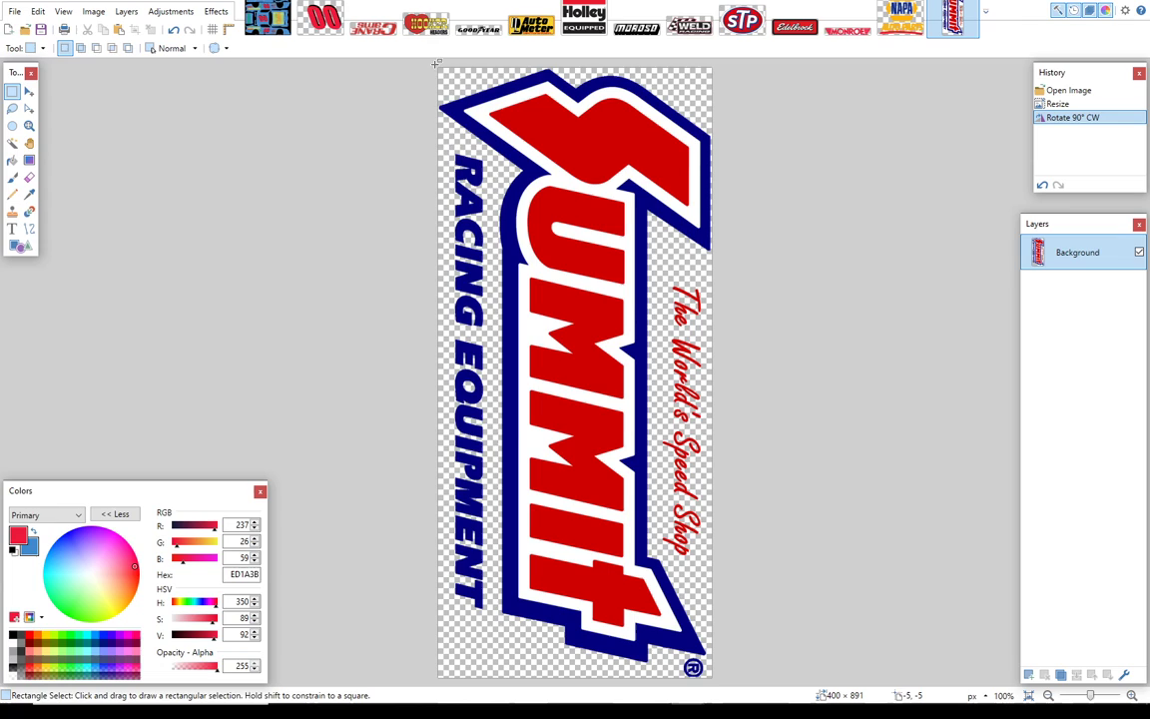
pyautogui.moveTo(392, 59); pyautogui.dragTo(804, 708)
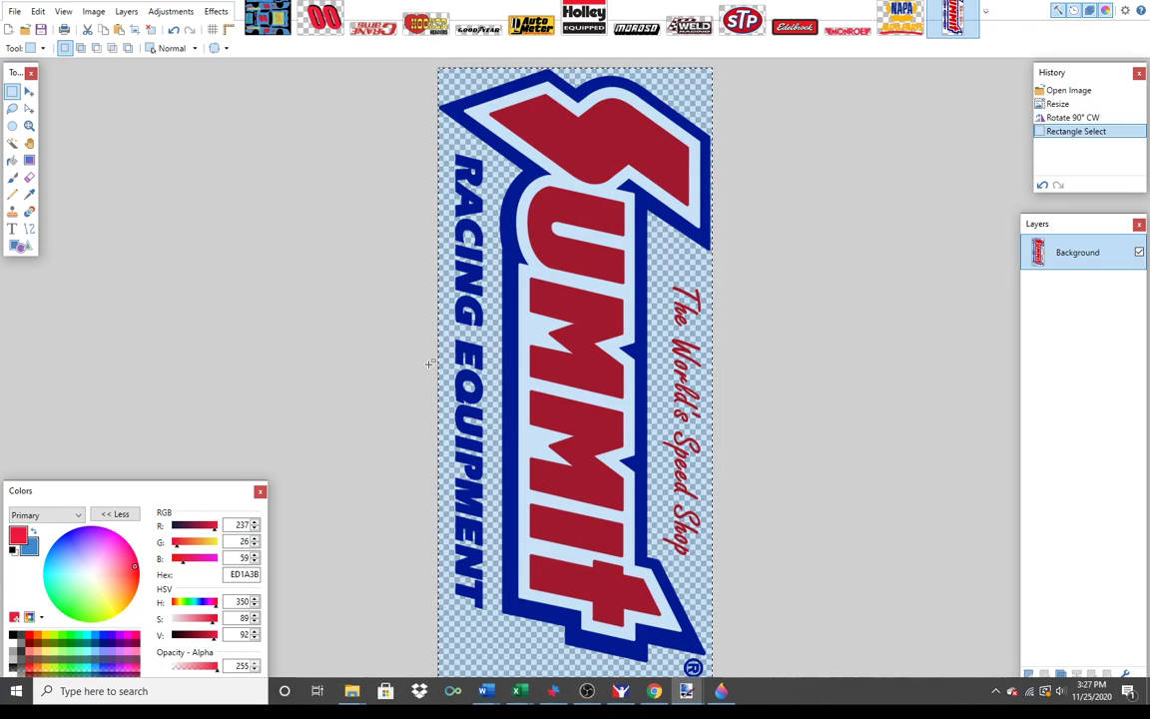
# Step: Paste the Summit logo into the car template's Sponsors layer and scale it to about 195 × 436 pixels over the teal sponsor block
pyautogui.click(268, 18)
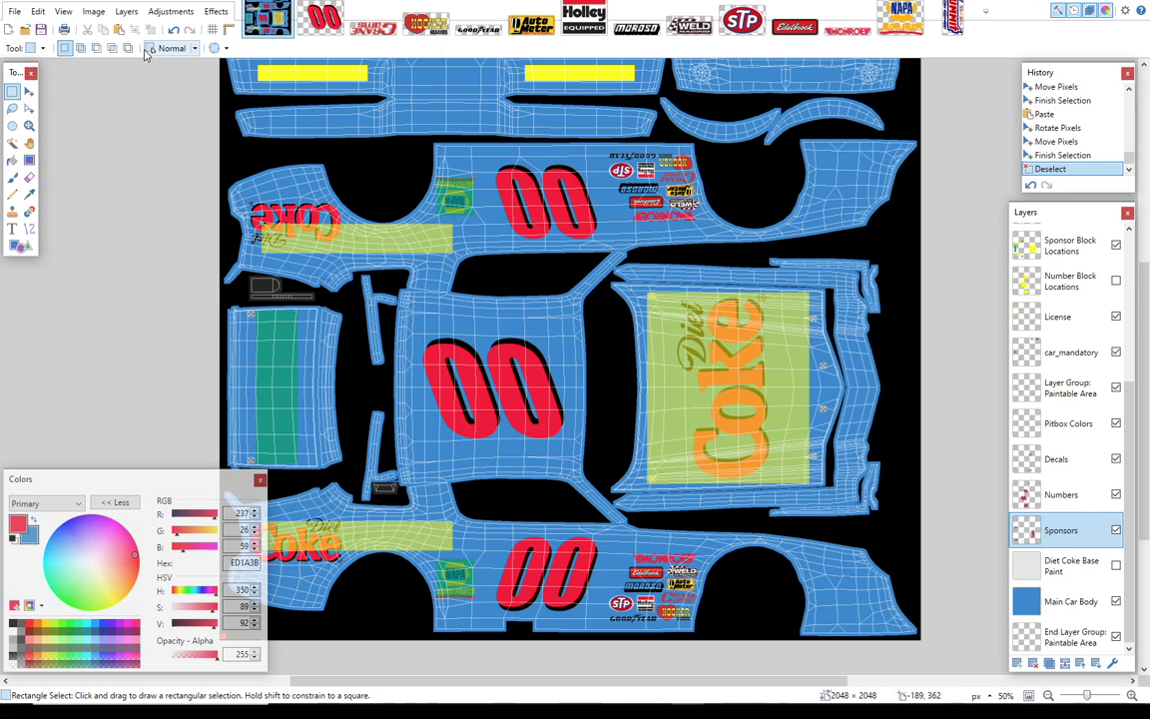
pyautogui.click(117, 30)
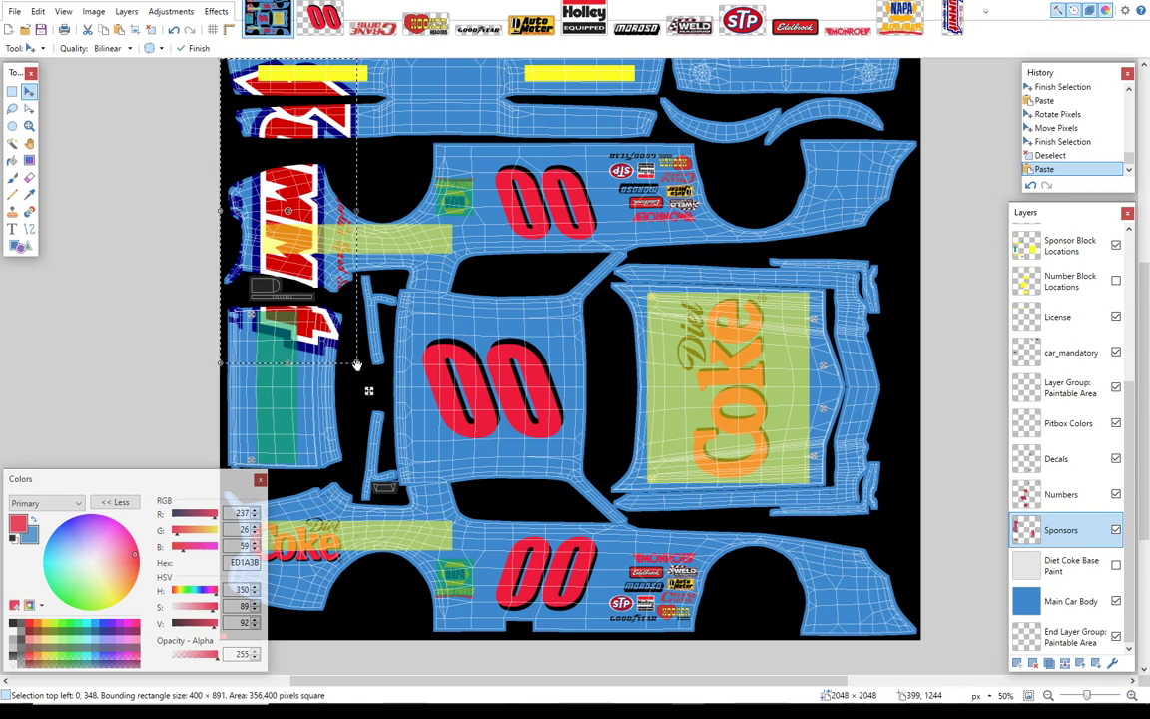
pyautogui.moveTo(356, 364); pyautogui.dragTo(309, 457)
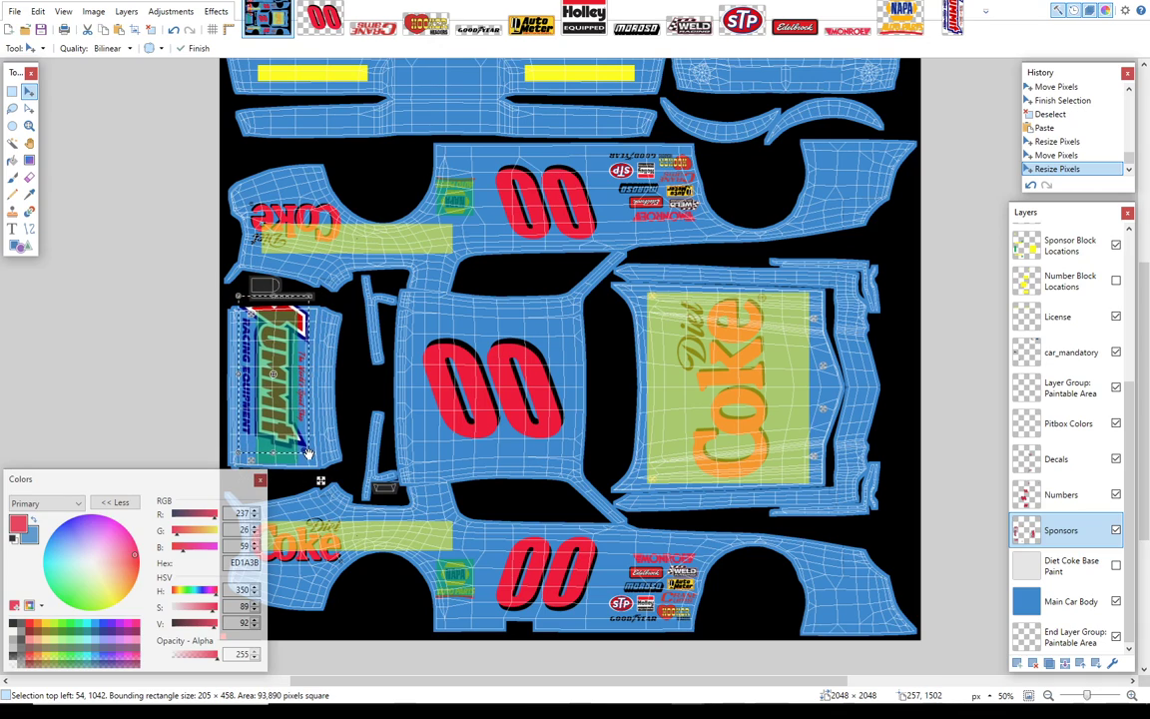
pyautogui.moveTo(281, 403); pyautogui.dragTo(282, 420)
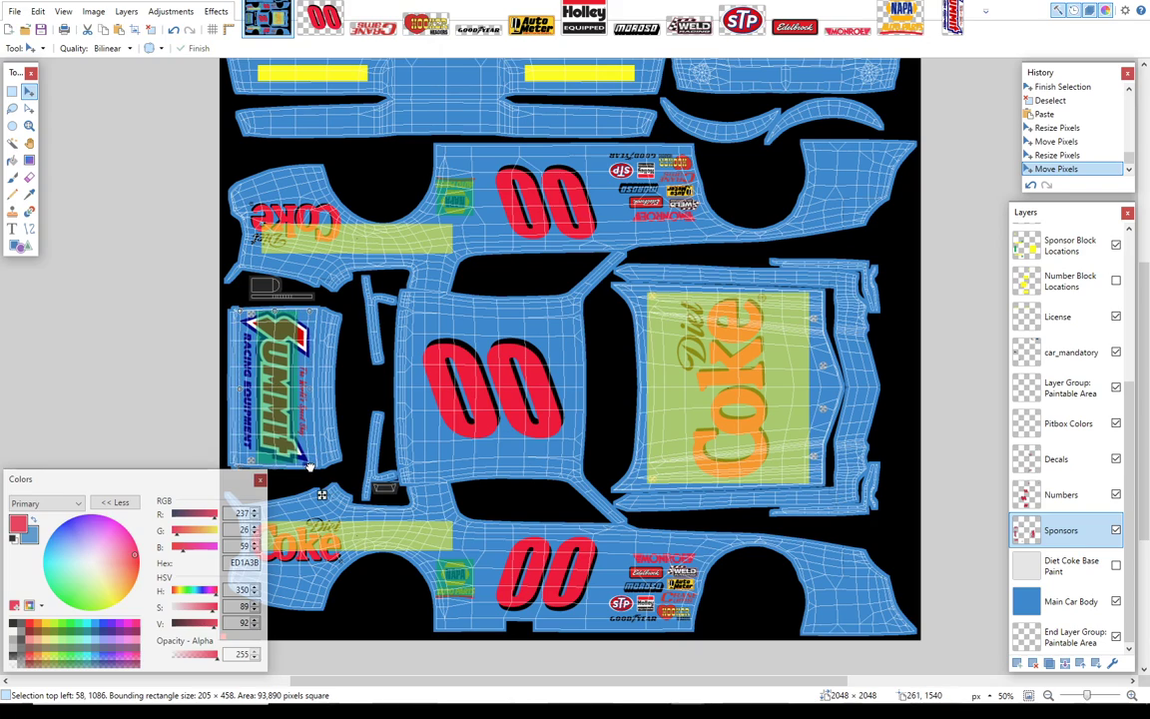
pyautogui.moveTo(309, 466); pyautogui.dragTo(306, 459)
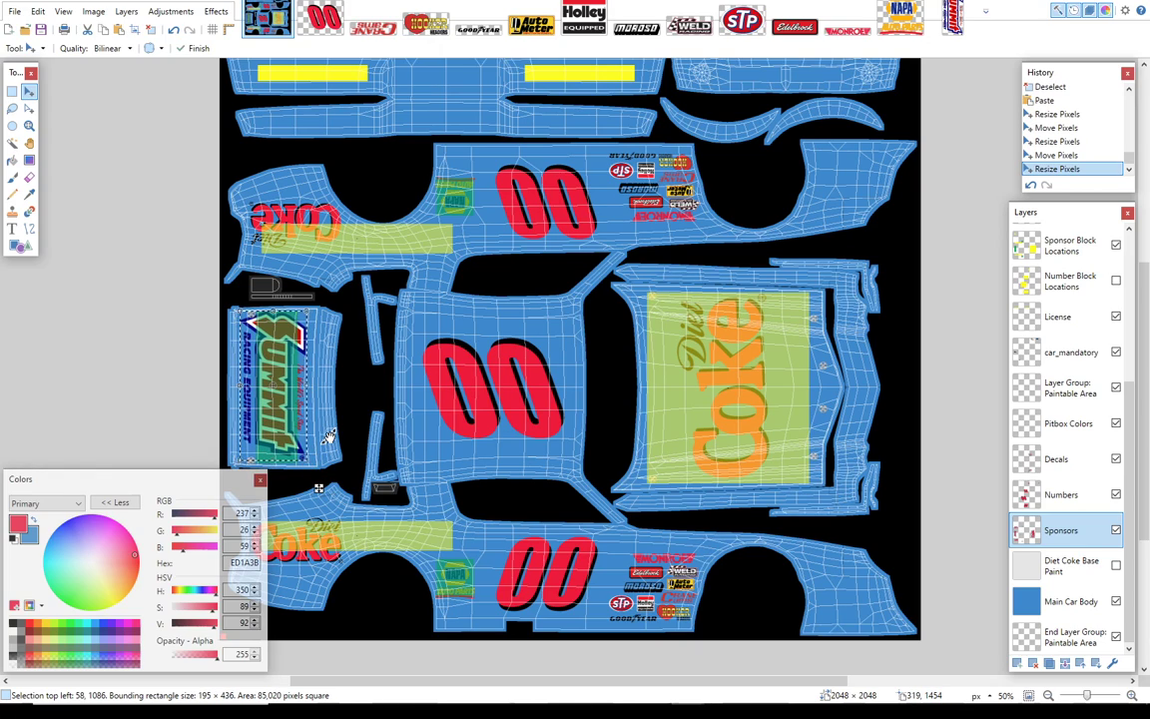
# Step: Nudge the Summit logo so its upper-left corner sits at 57, 1097 and deselect it
pyautogui.press('Return')
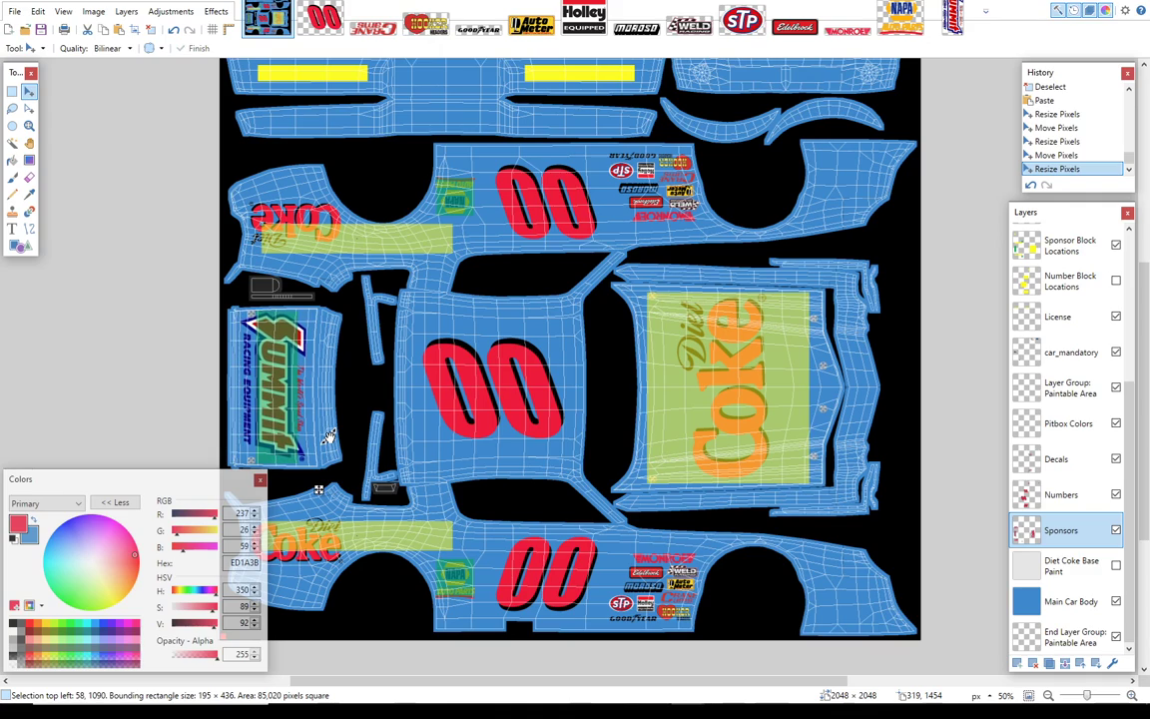
pyautogui.press('Left')
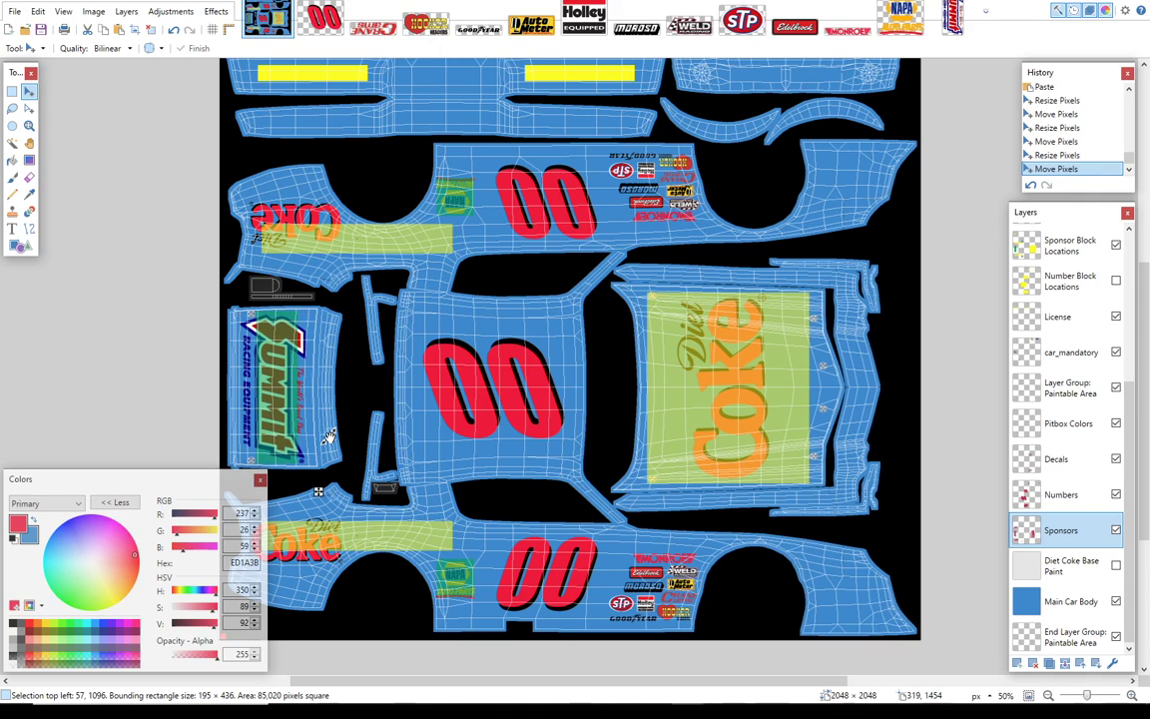
pyautogui.press('Left')
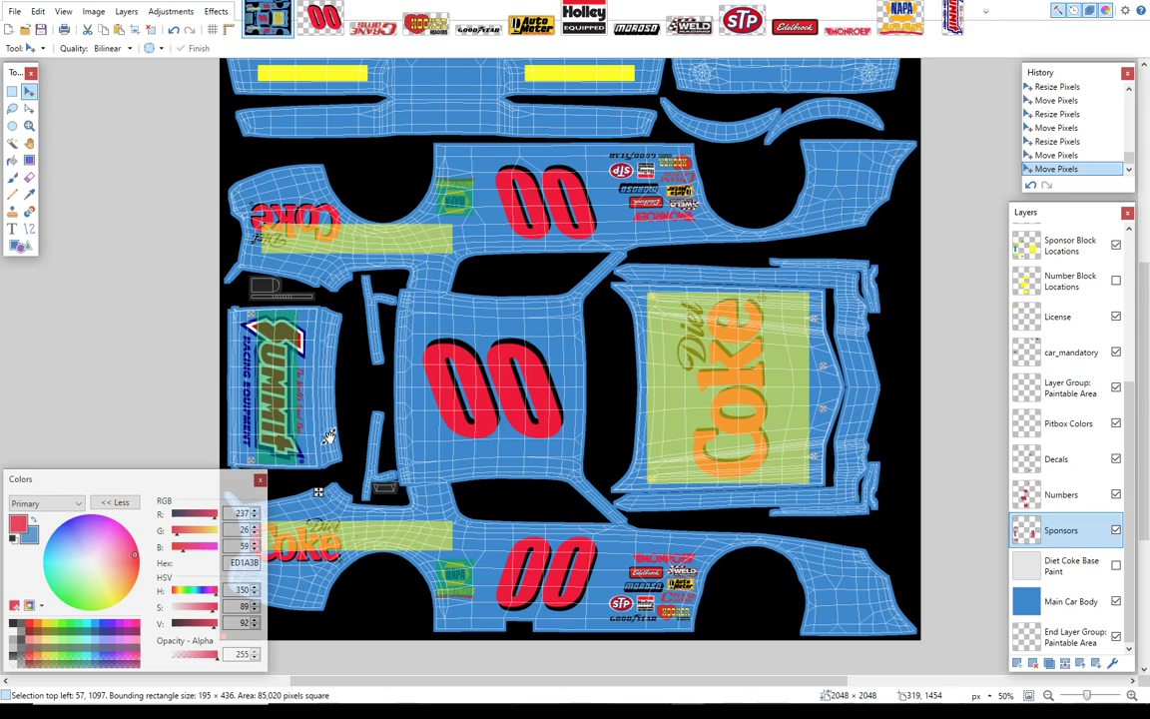
pyautogui.press('Down')
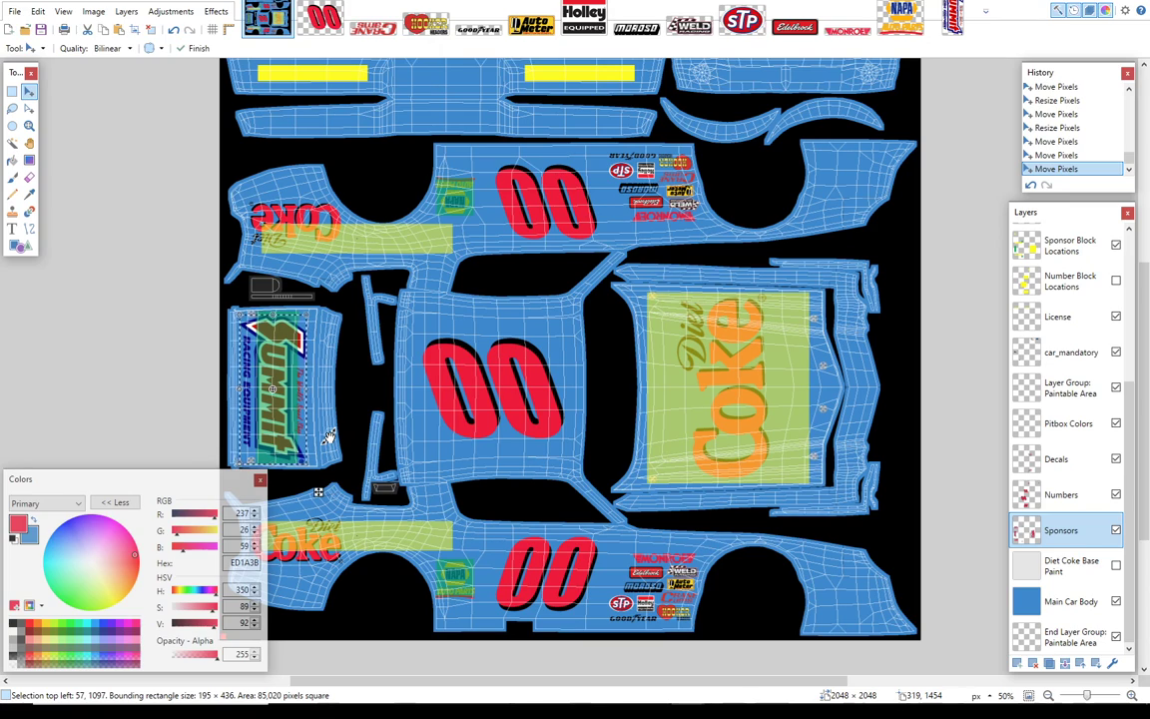
pyautogui.hotkey('ctrl', 'd')
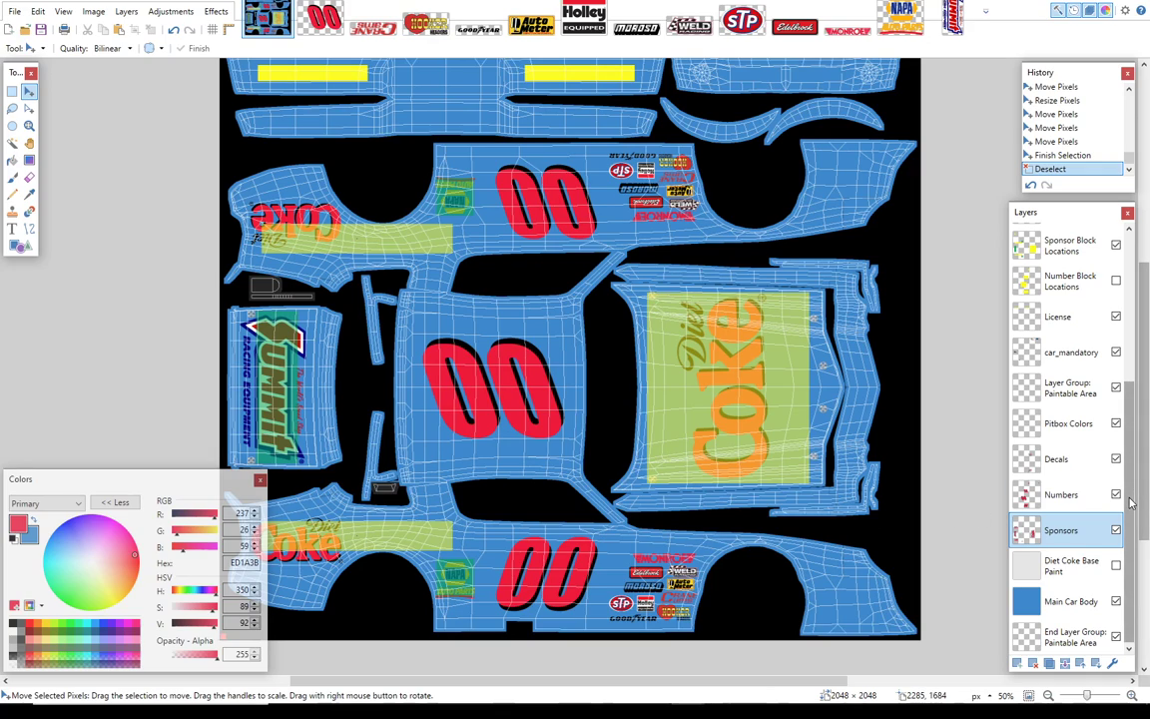
# Step: On the Decals layer, start a text on the uppermost large body panel in Brush Script MT, size 72
pyautogui.scroll(1, 1132, 502)
pyautogui.click(1061, 511)
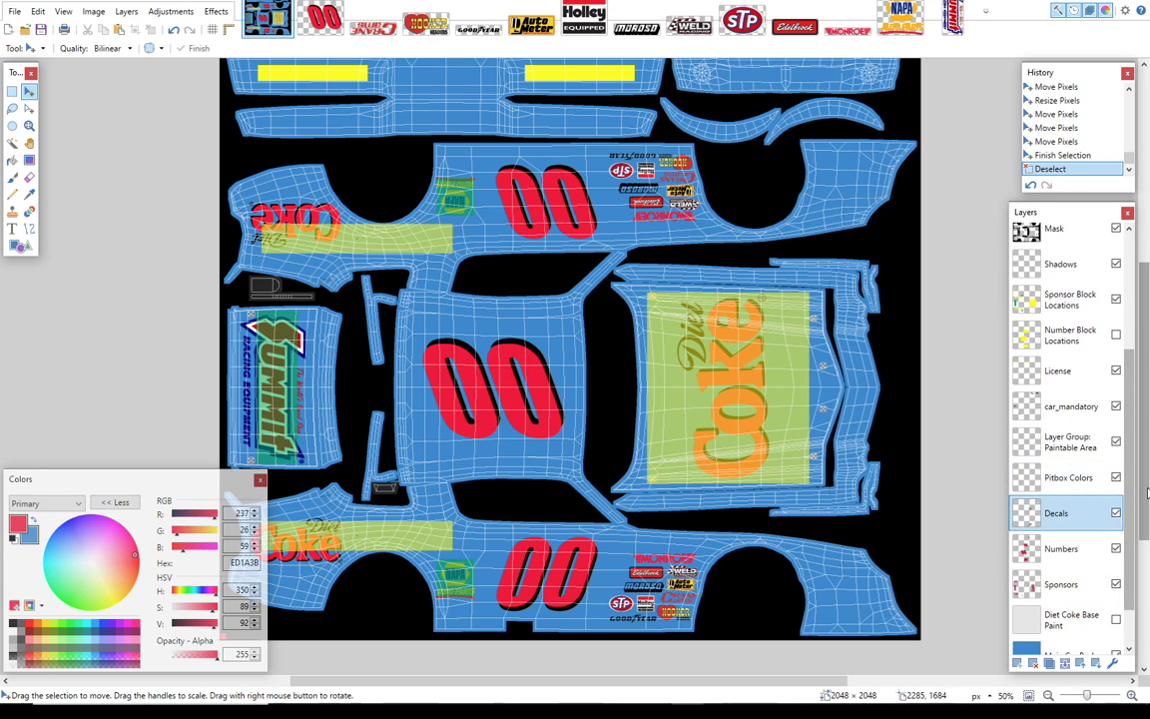
pyautogui.moveTo(1148, 492); pyautogui.dragTo(1147, 405)
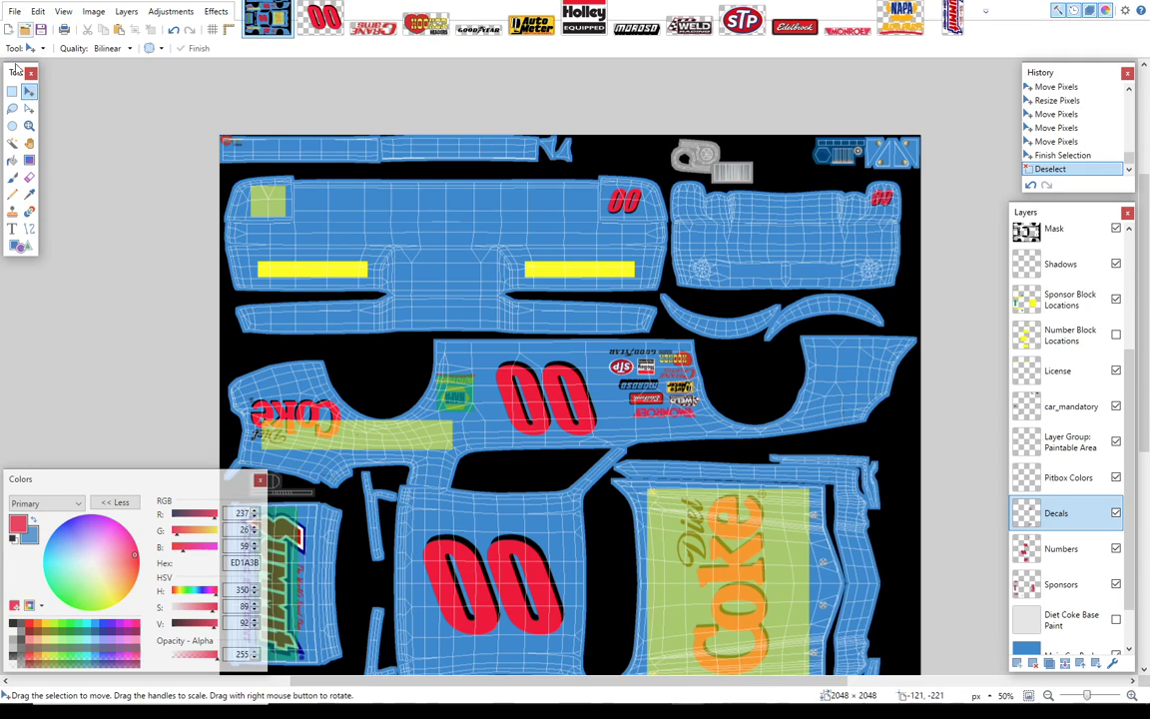
pyautogui.click(12, 228)
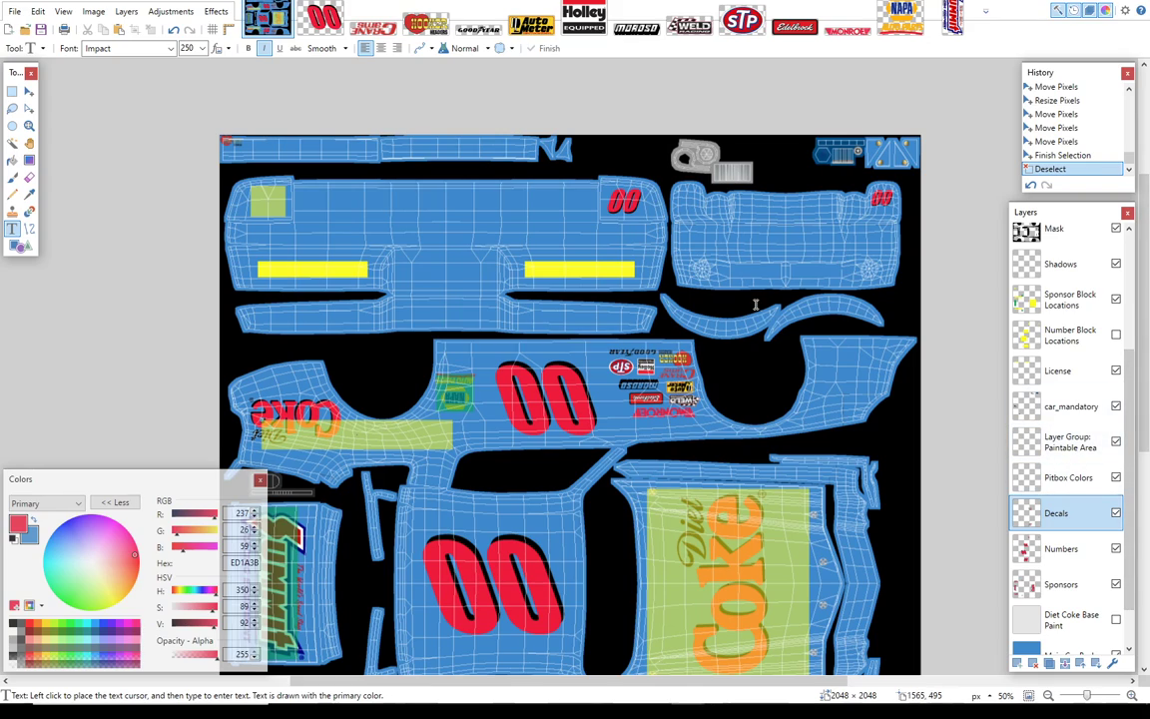
pyautogui.click(202, 49)
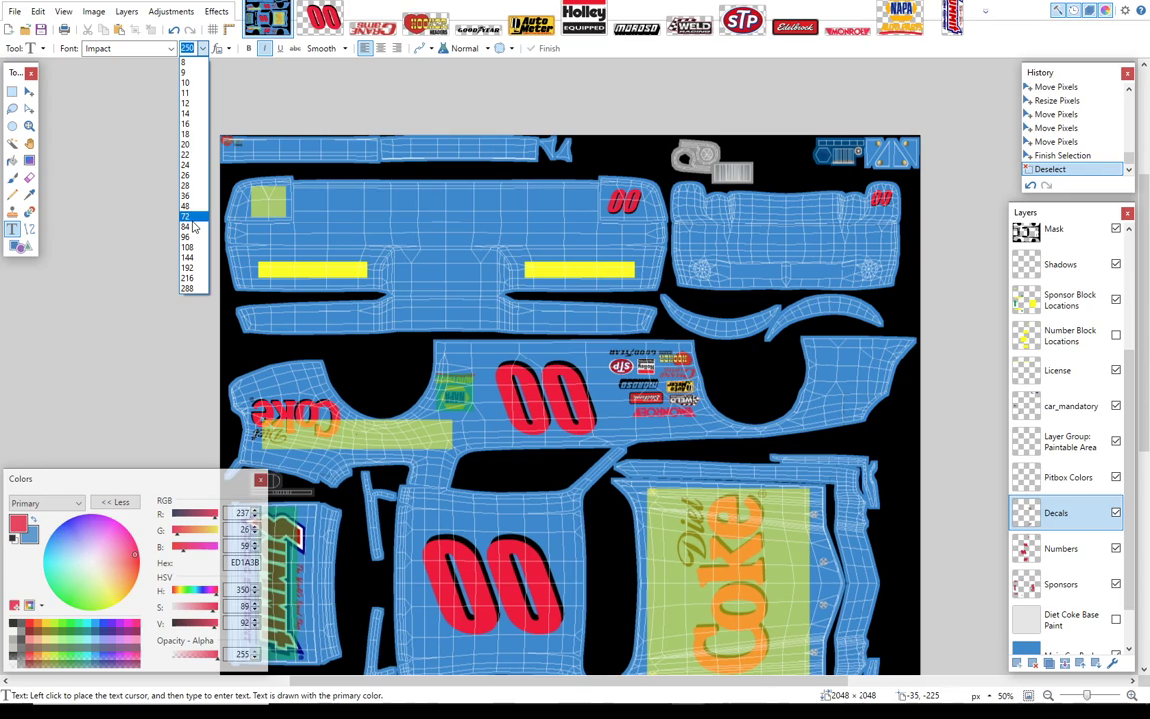
pyautogui.click(200, 216)
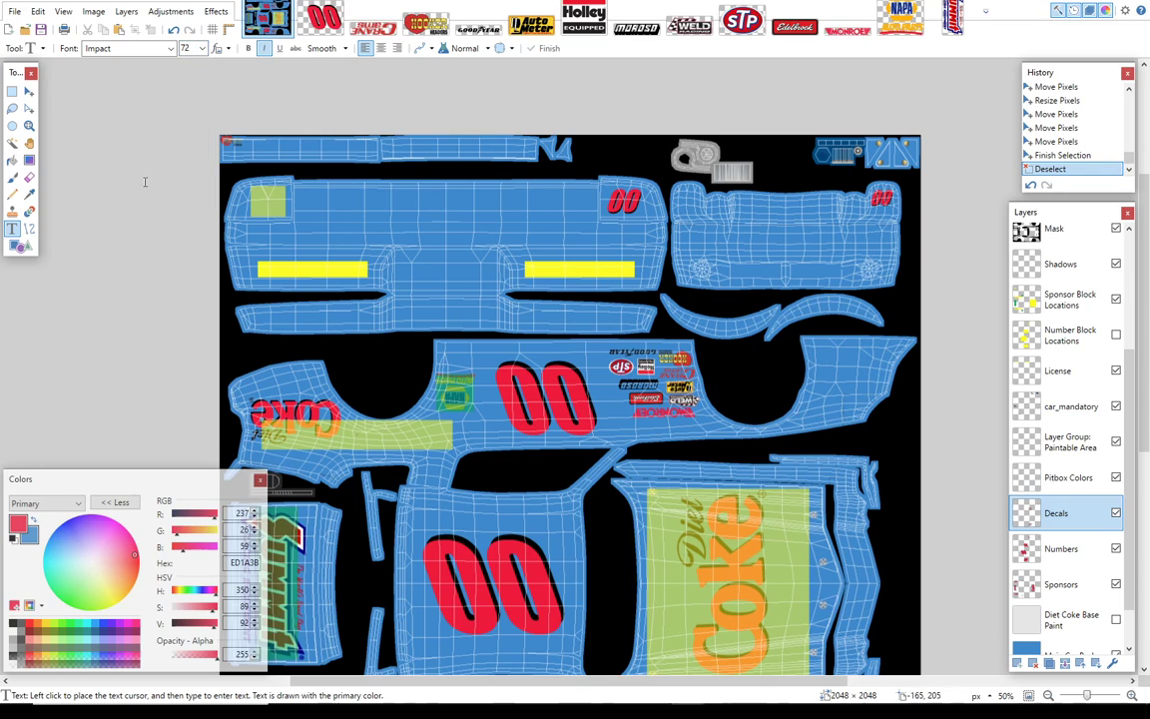
pyautogui.click(324, 200)
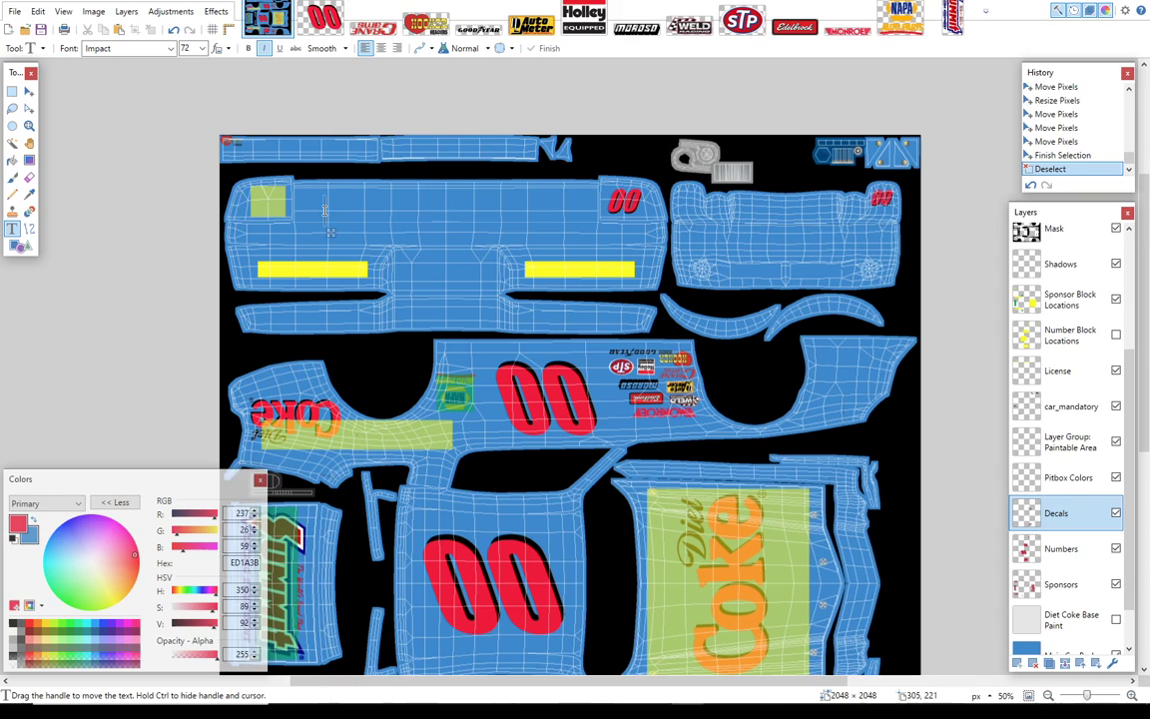
pyautogui.click(171, 48)
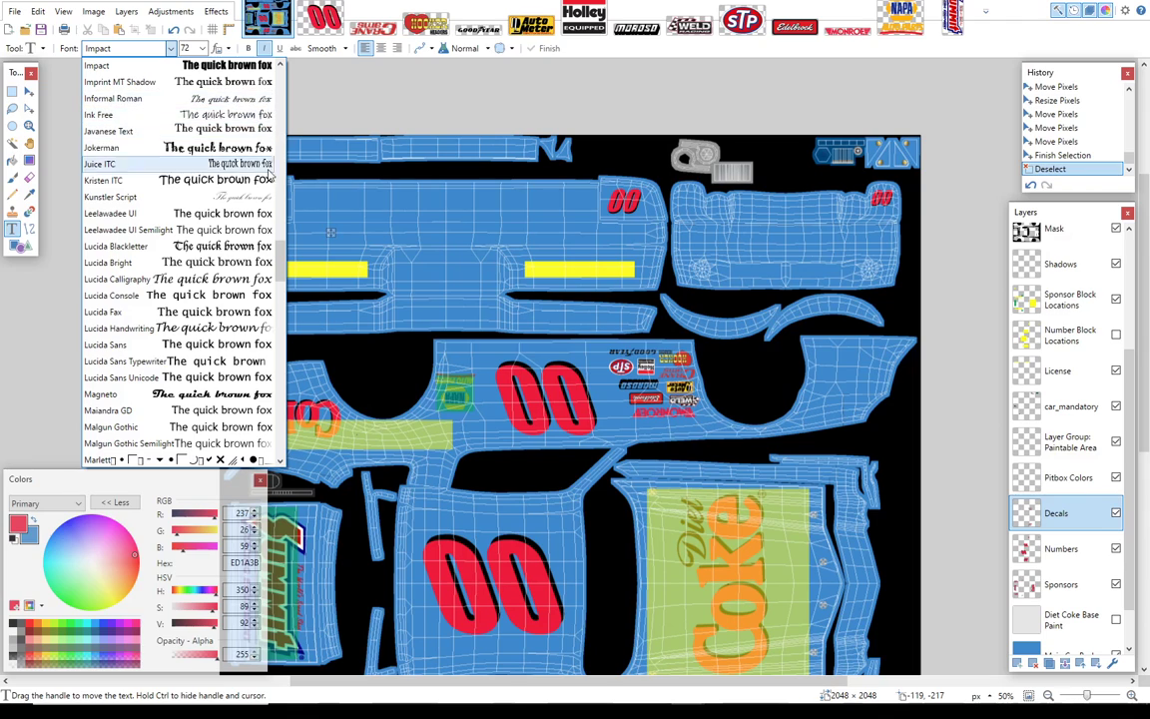
pyautogui.click(281, 211)
pyautogui.moveTo(281, 211); pyautogui.dragTo(281, 143)
pyautogui.click(254, 114)
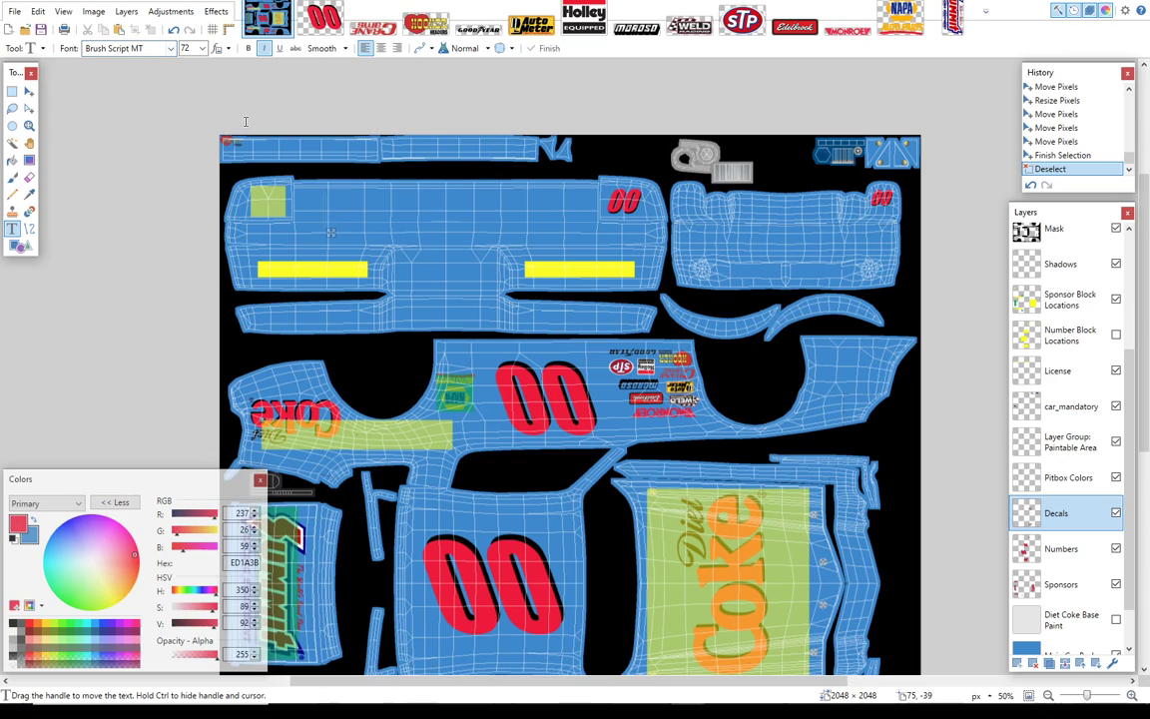
# Step: Write "Johnson iRacing Team" across the panel beside the red 00
pyautogui.write('JOHN')
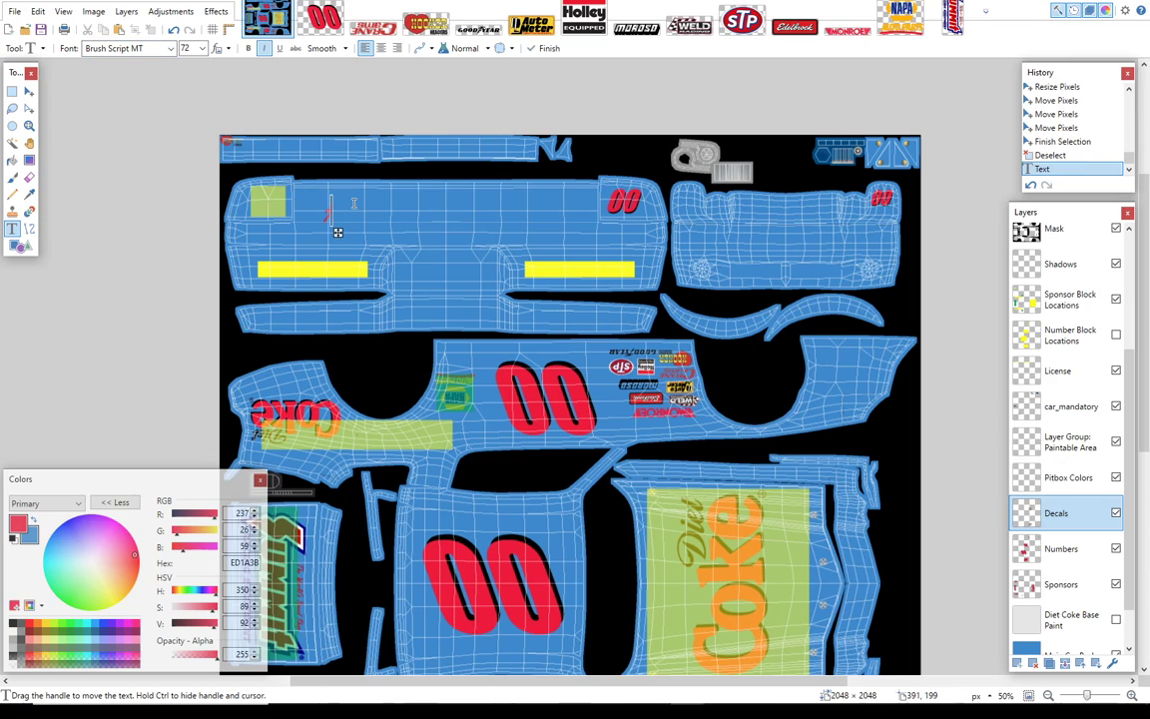
pyautogui.press('BackSpace')
pyautogui.press('BackSpace')
pyautogui.press('BackSpace')
pyautogui.press('BackSpace')
pyautogui.write('Johnson Racing Team')
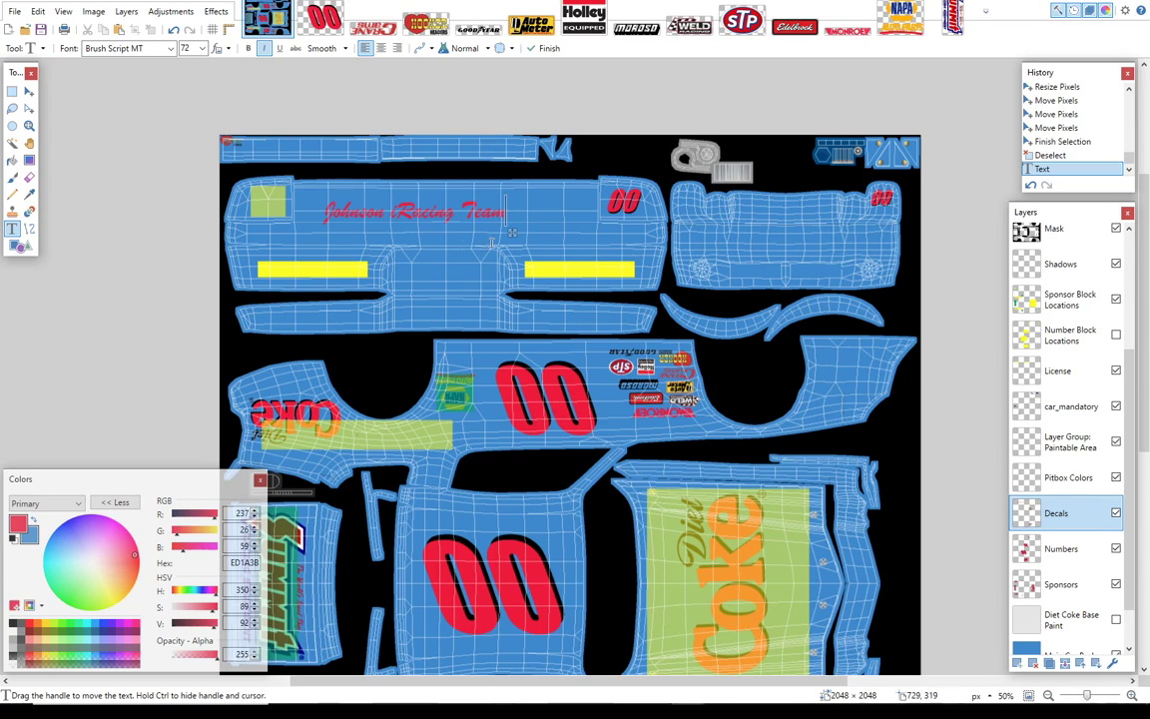
# Step: Enlarge the team name text to size 80, centre it between the green block and the red 00, and finish the text
pyautogui.moveTo(513, 236); pyautogui.dragTo(547, 235)
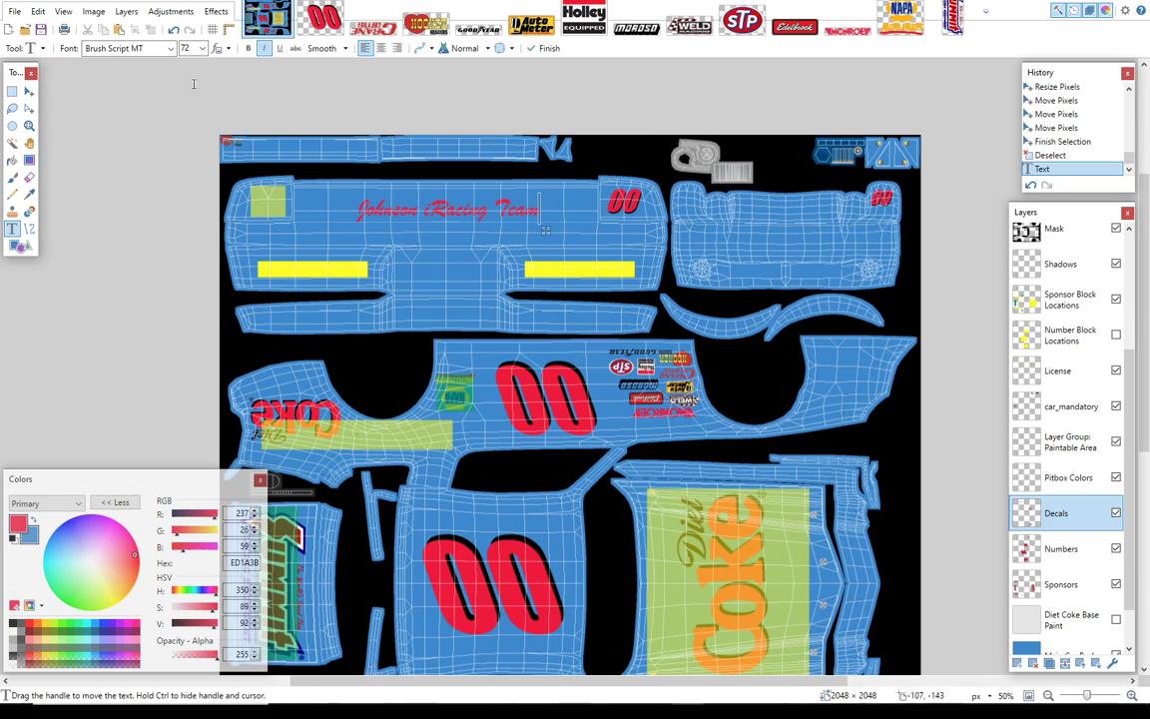
pyautogui.click(201, 52)
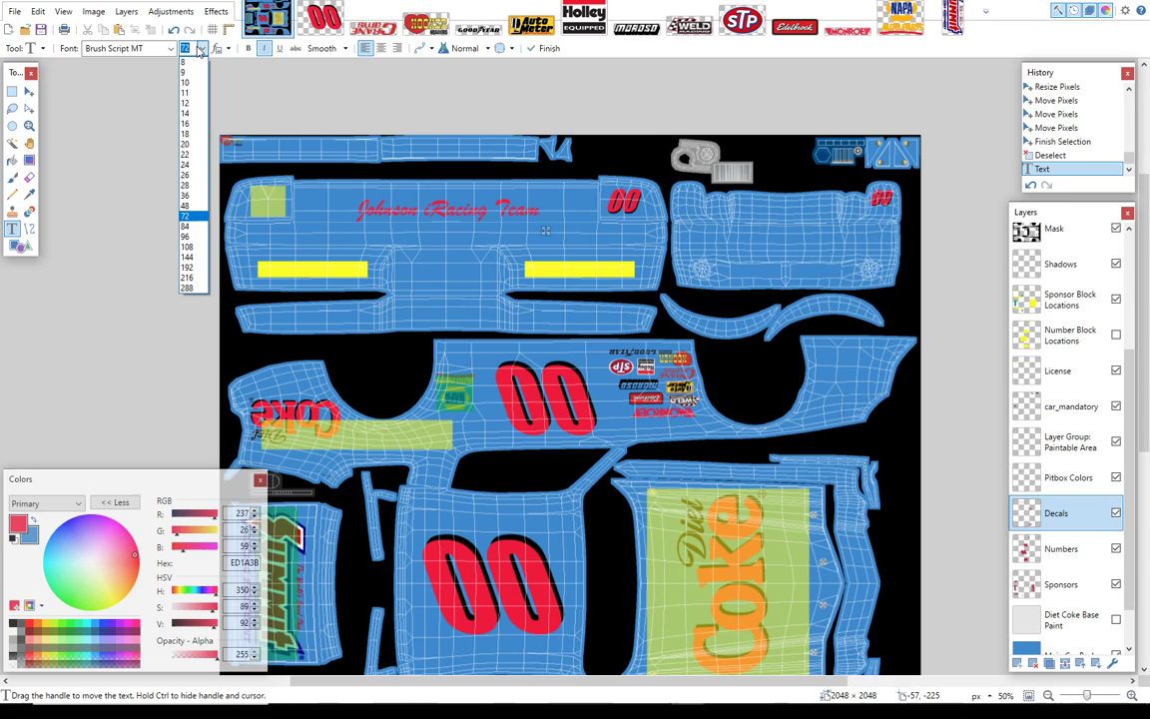
pyautogui.write('80')
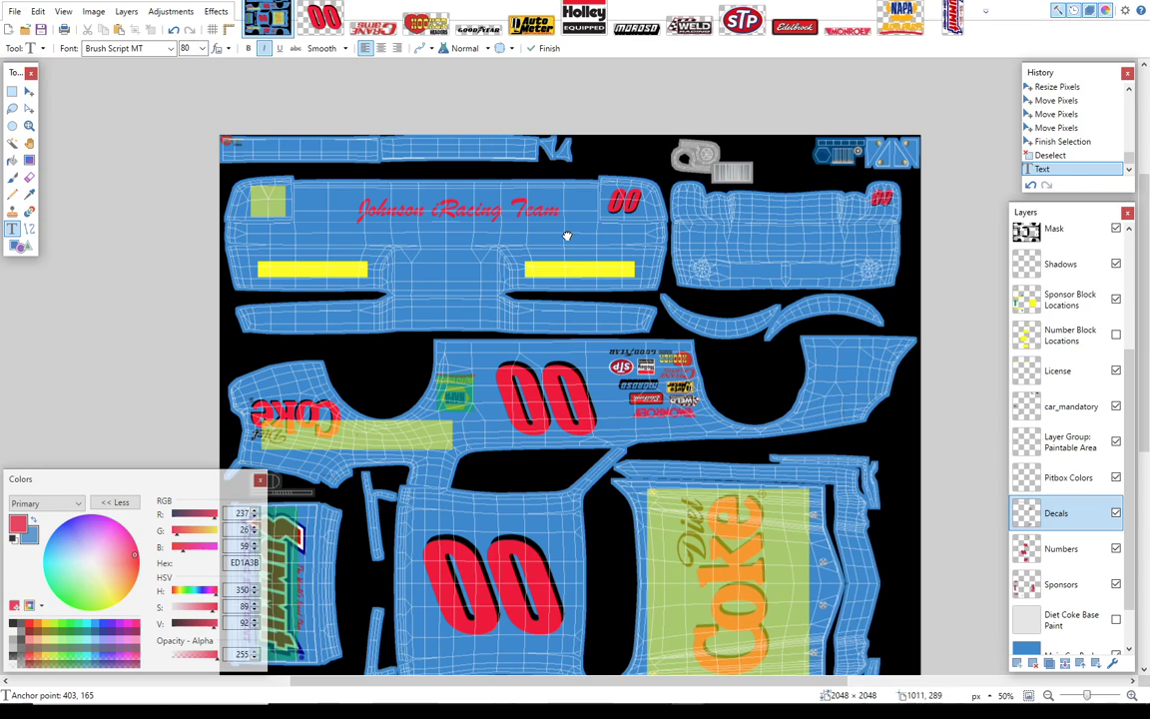
pyautogui.moveTo(565, 234); pyautogui.dragTo(555, 237)
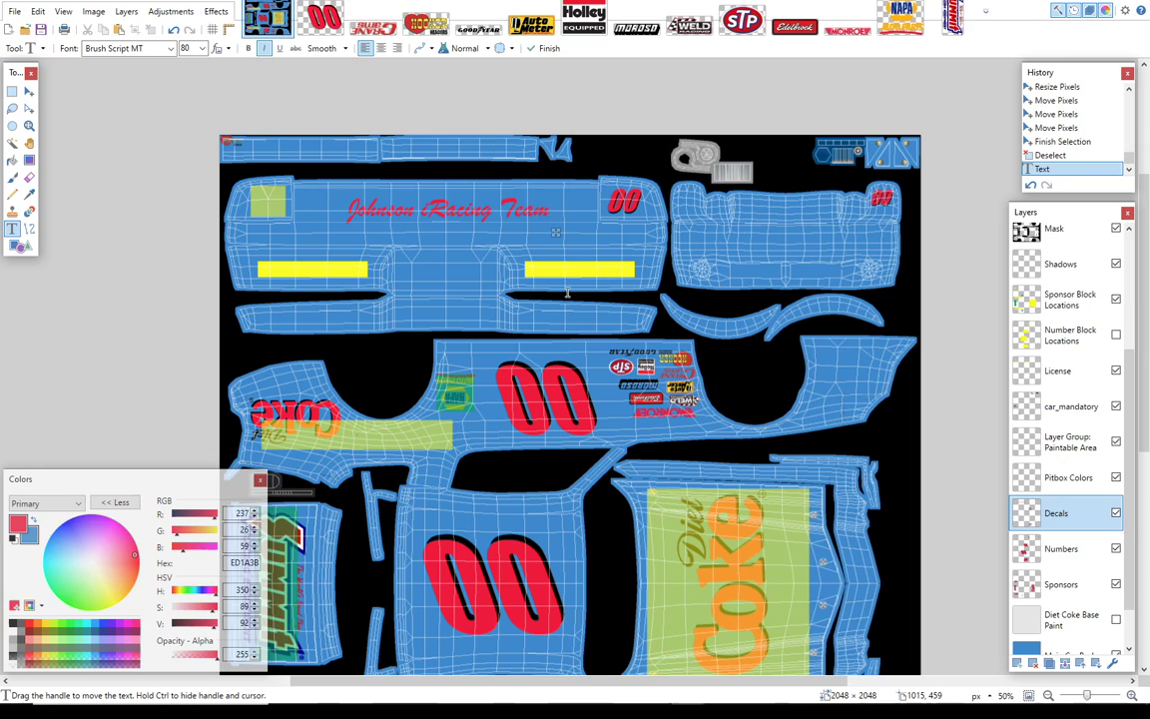
pyautogui.press('Escape')
# Step: Check the car paint without the Sponsor Block Locations layer and show that layer again
pyautogui.click(1117, 300)
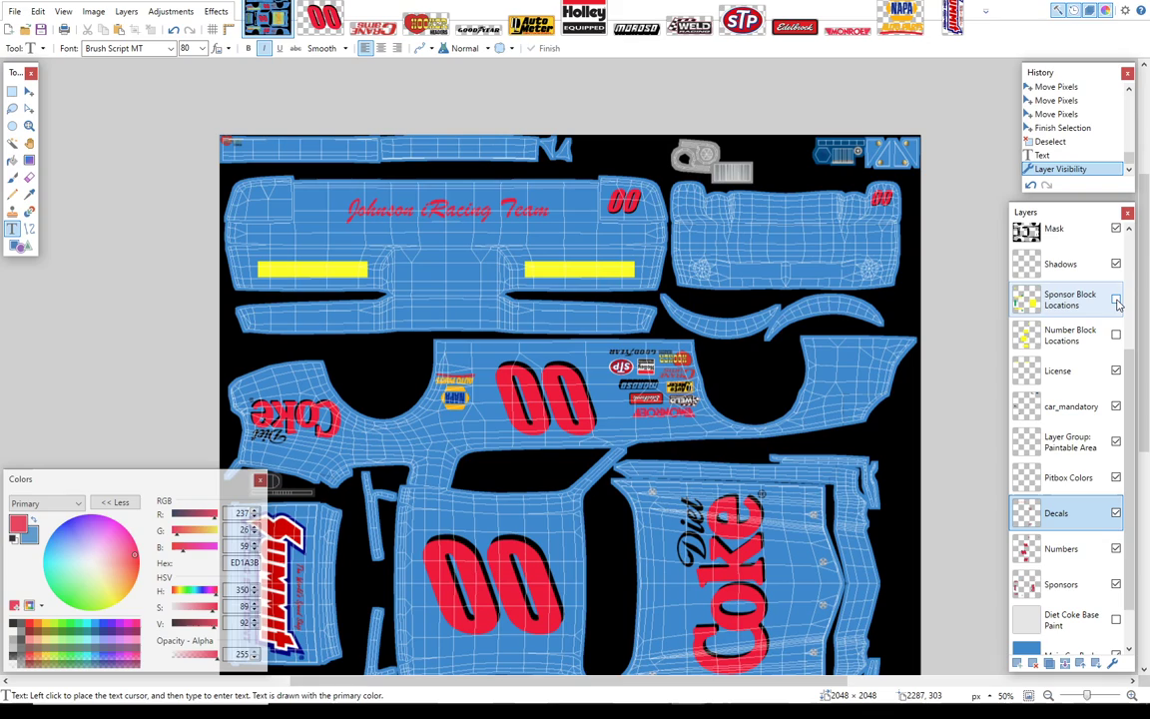
pyautogui.click(1116, 299)
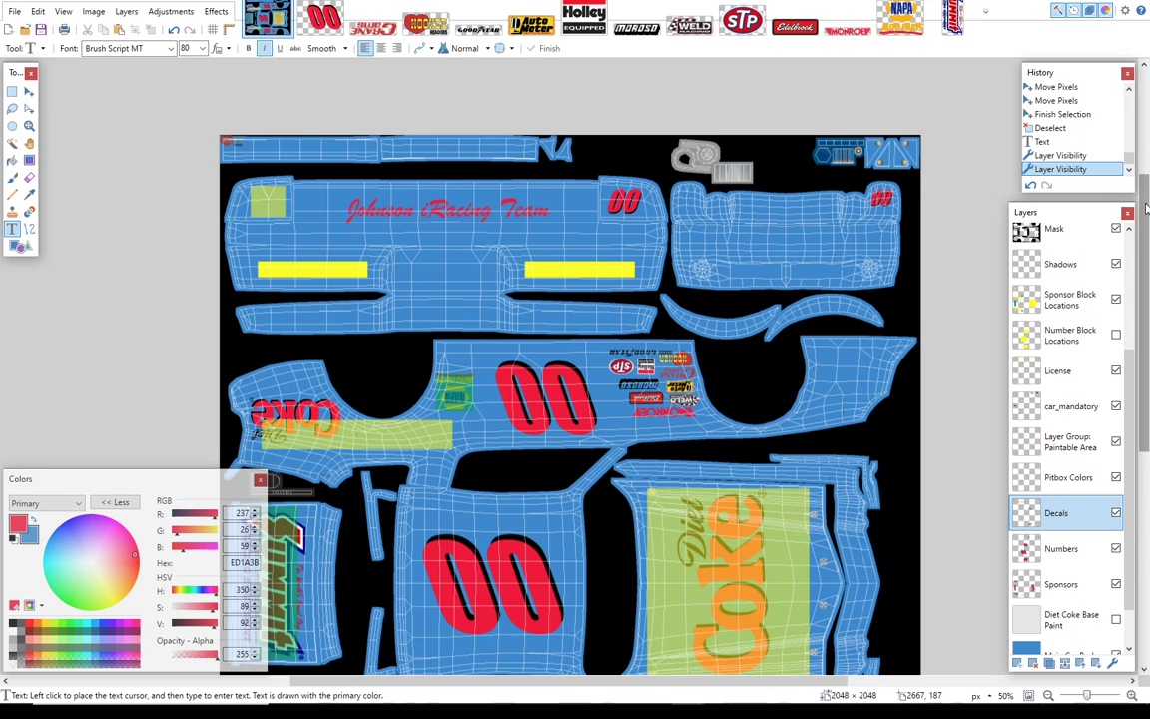
pyautogui.moveTo(1147, 206); pyautogui.dragTo(1142, 254)
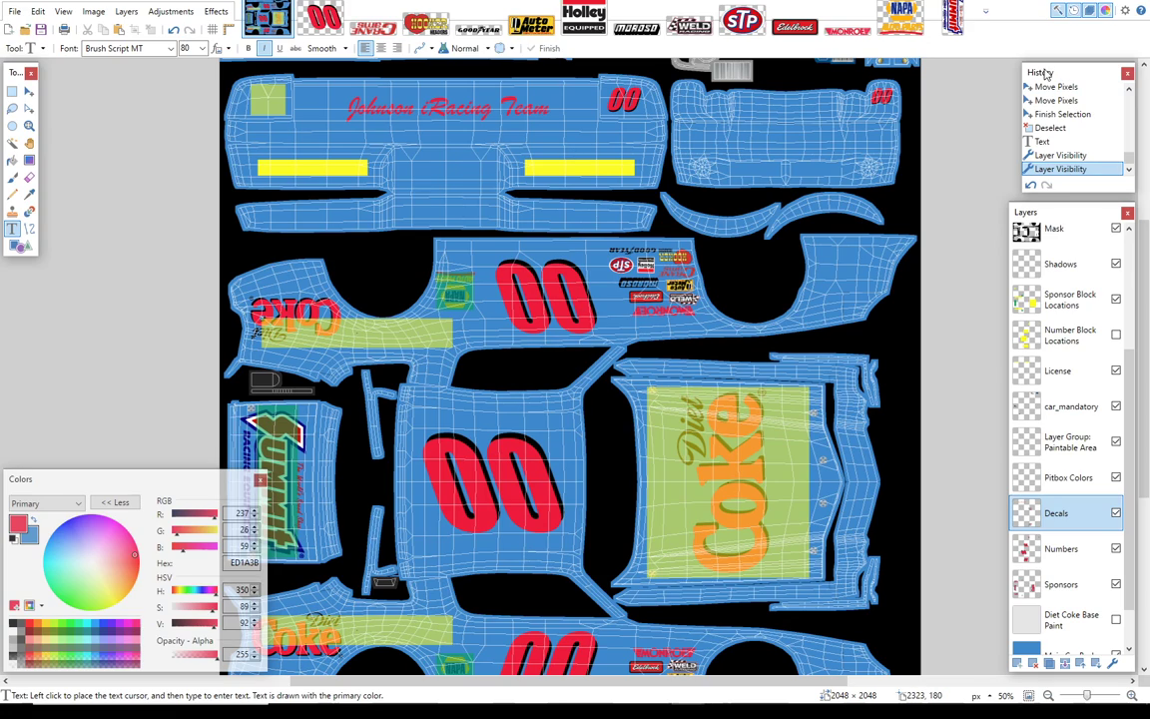
# Step: Hide the Sponsor Block Locations, Decals, Numbers and Sponsors layers
pyautogui.click(1115, 298)
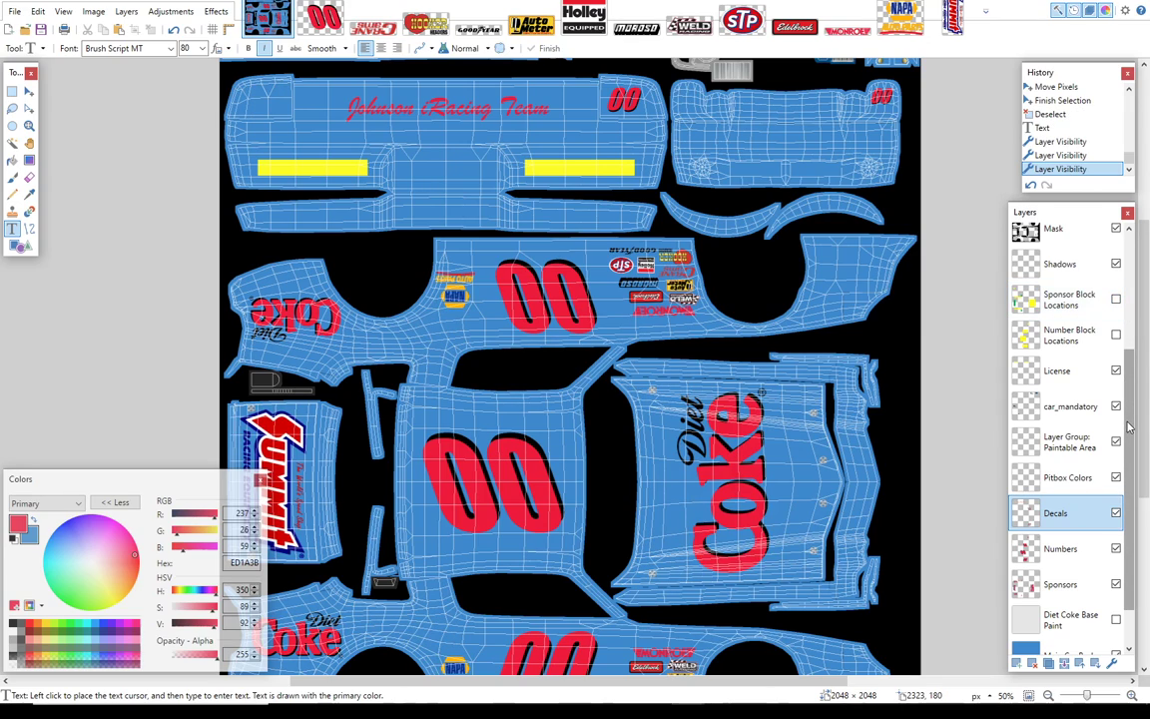
pyautogui.scroll(1, 1125, 389)
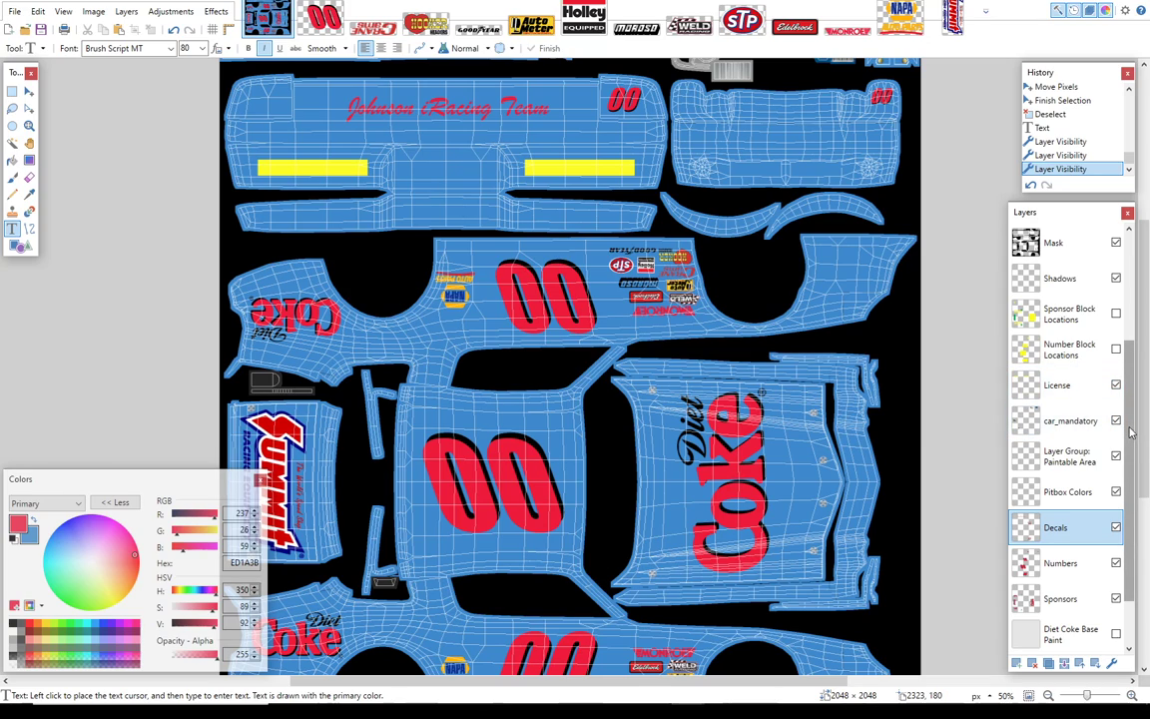
pyautogui.scroll(-5, 1144, 499)
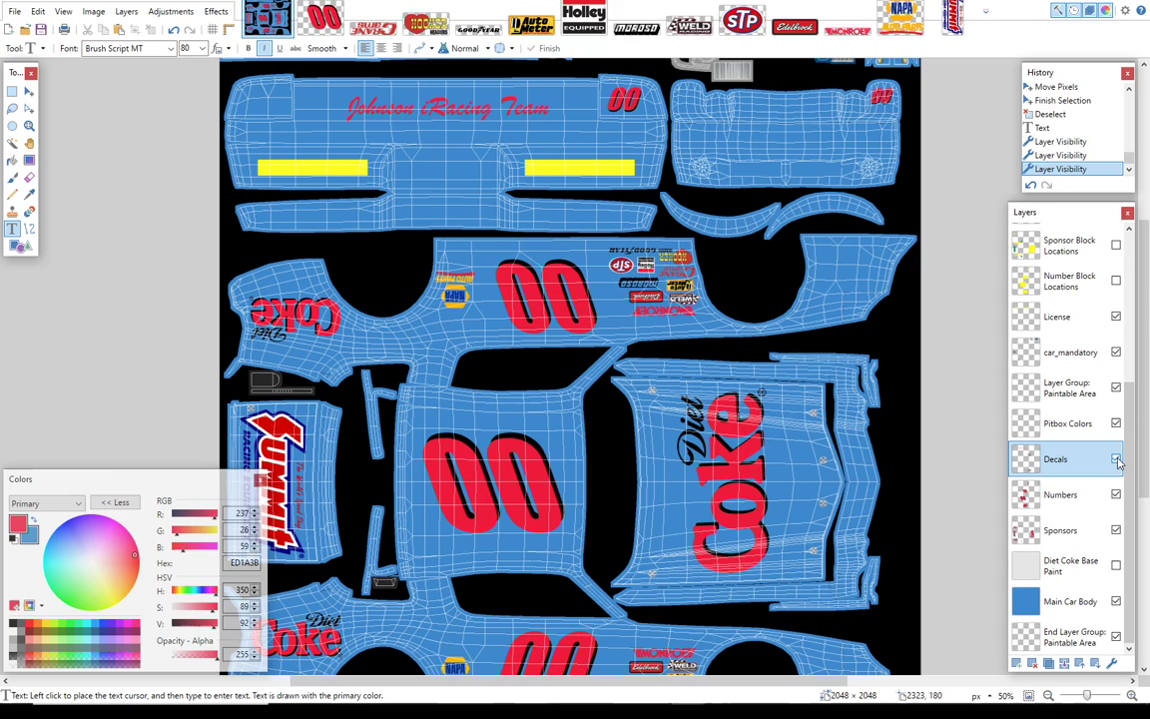
pyautogui.click(1115, 458)
pyautogui.click(1116, 494)
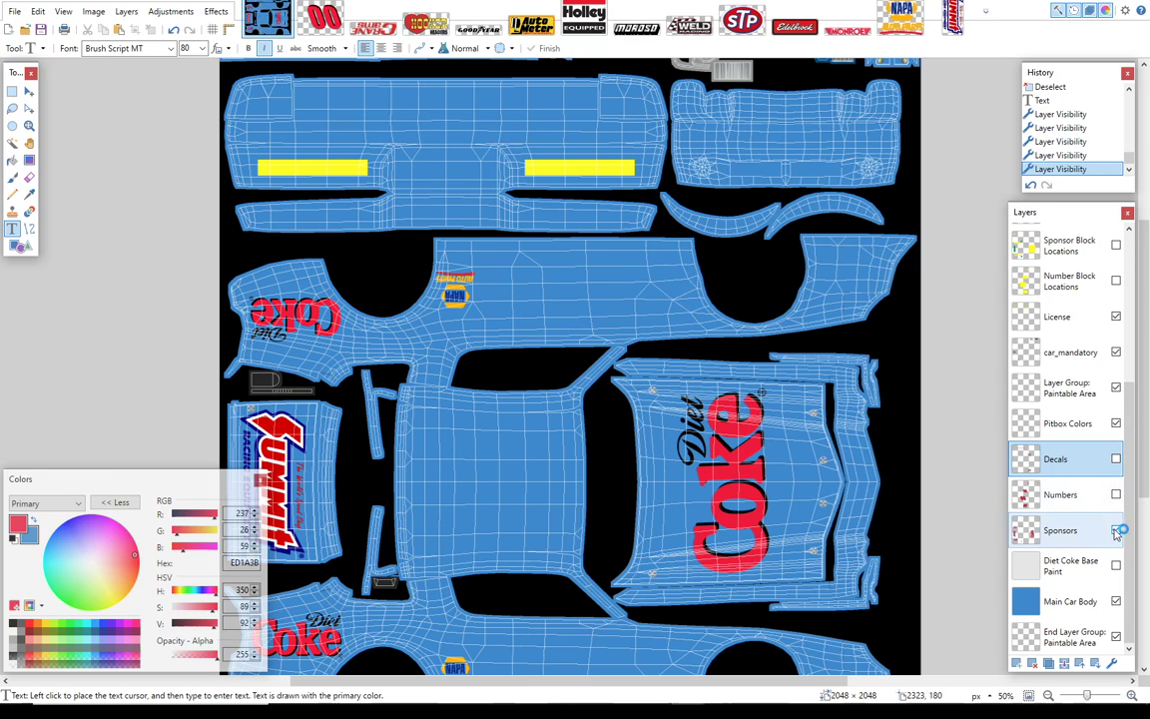
pyautogui.click(1115, 529)
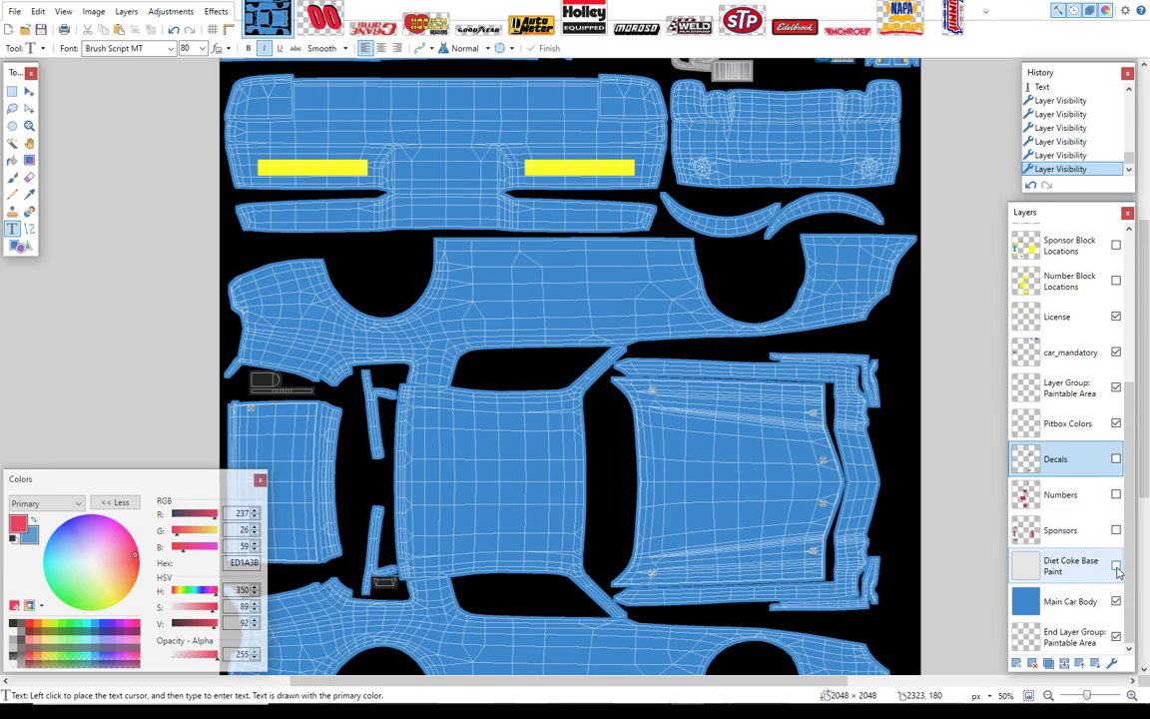
# Step: Show the Diet Coke Base Paint layer and hide the Wire layer
pyautogui.click(1115, 566)
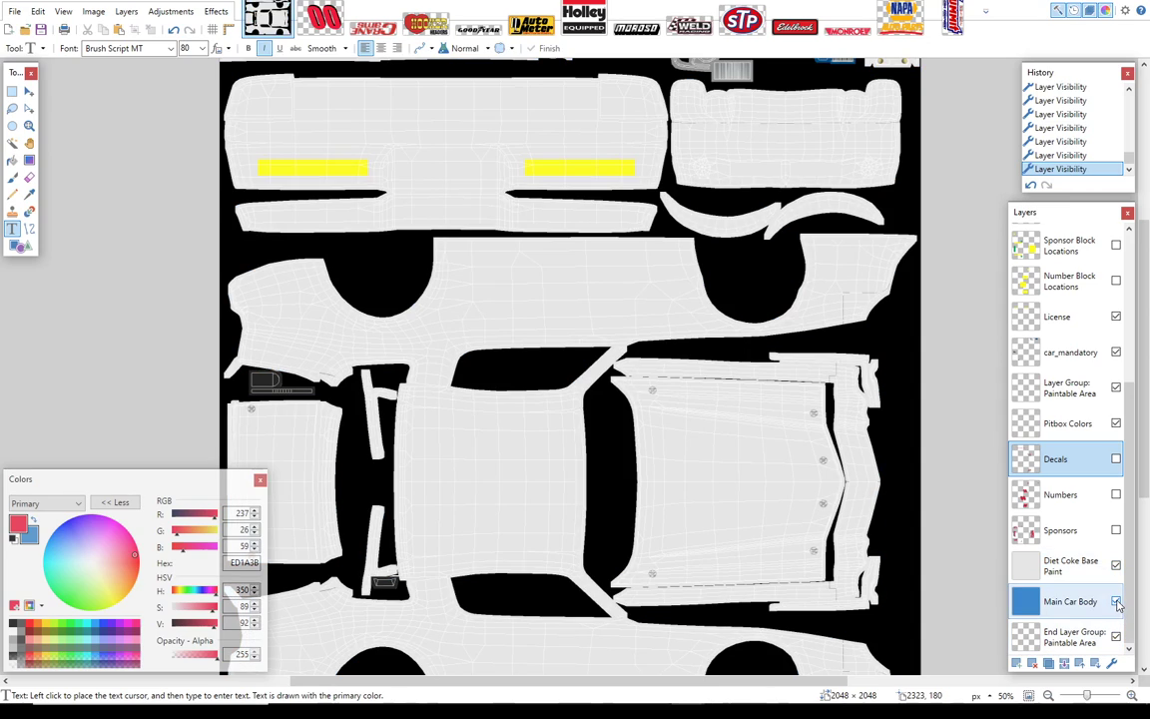
pyautogui.scroll(5, 1147, 370)
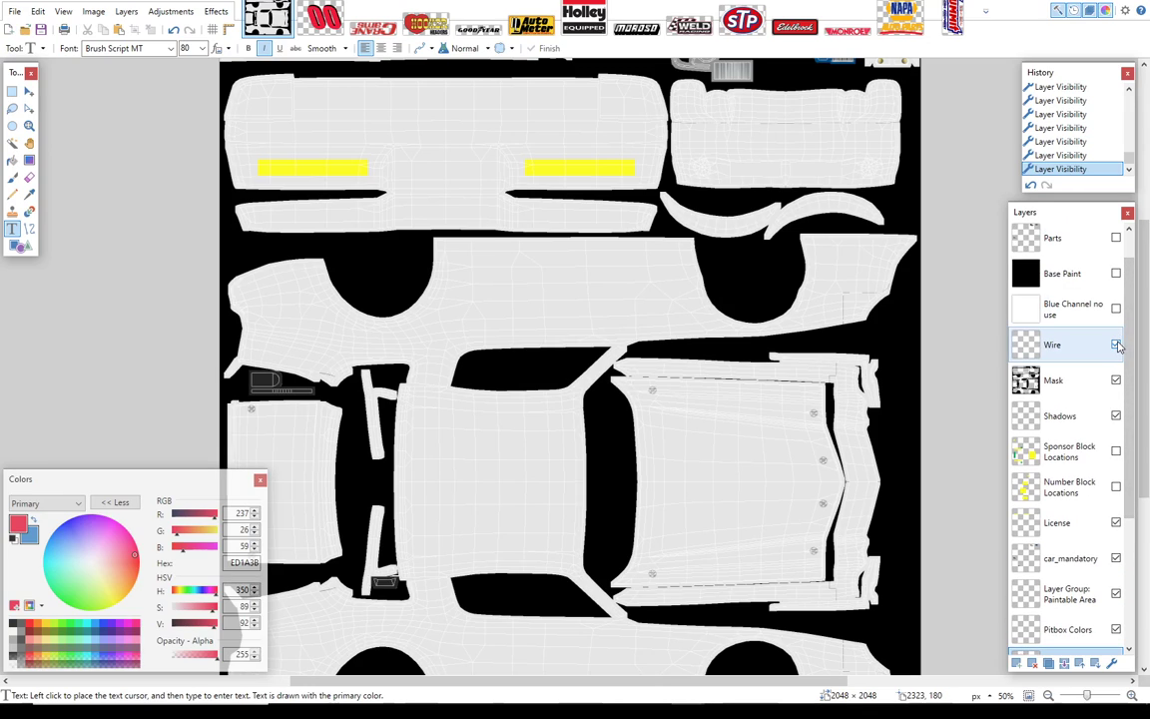
pyautogui.click(1116, 345)
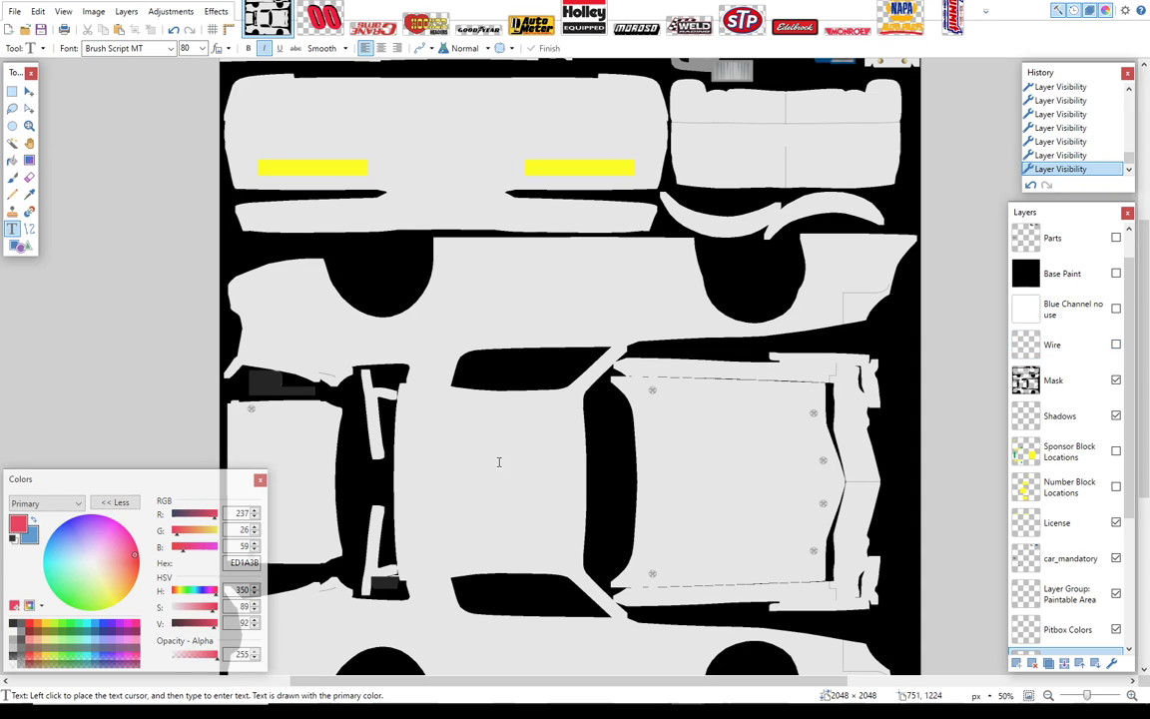
pyautogui.scroll(-2, 1148, 351)
pyautogui.moveTo(1149, 352); pyautogui.dragTo(1147, 339)
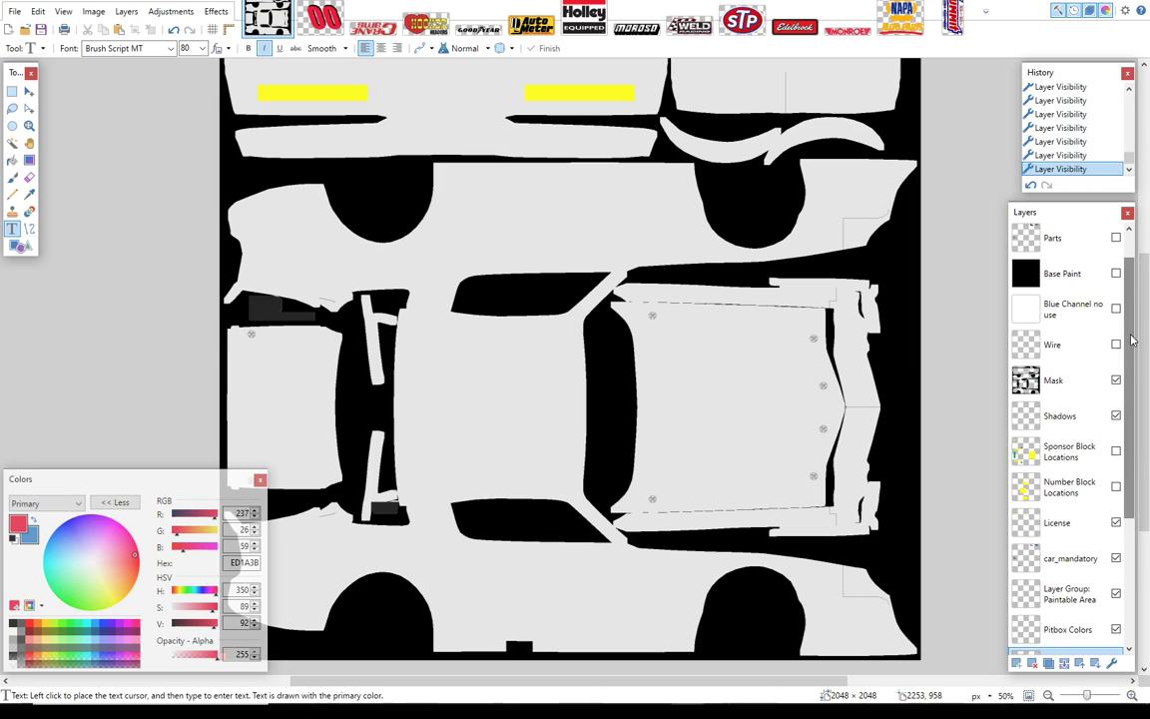
# Step: Show the Sponsors, Numbers and Decals layers again over the Diet Coke base paint
pyautogui.moveTo(1145, 358); pyautogui.dragTo(1147, 505)
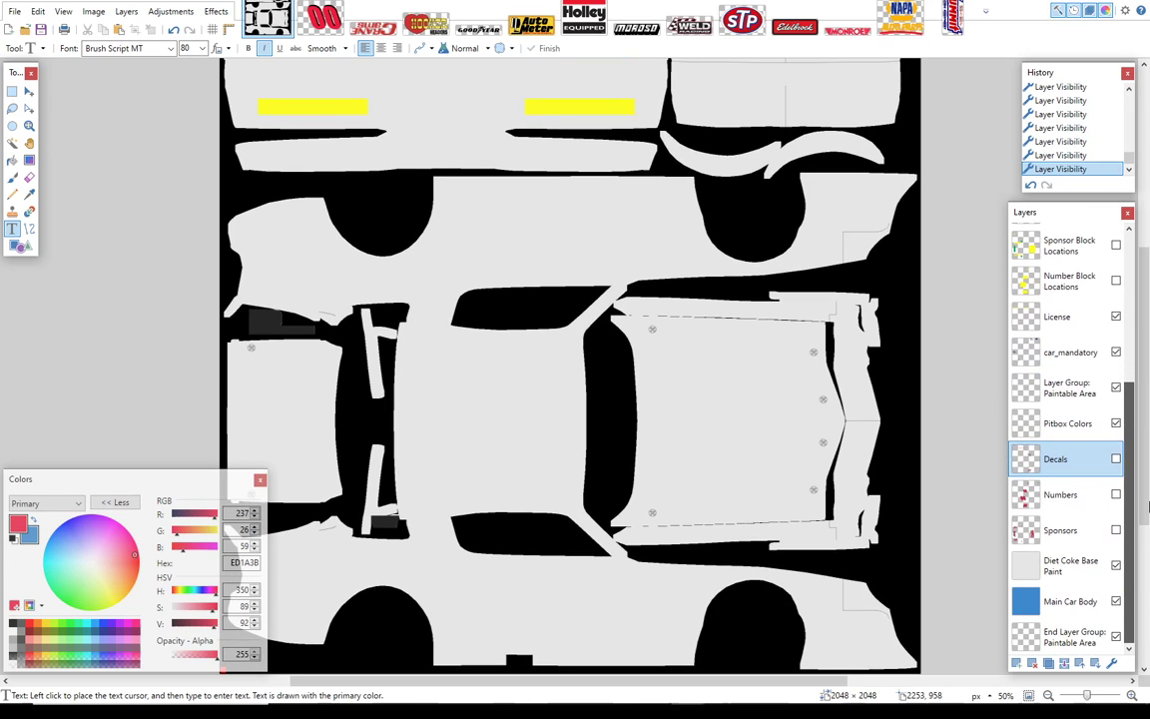
pyautogui.click(1117, 531)
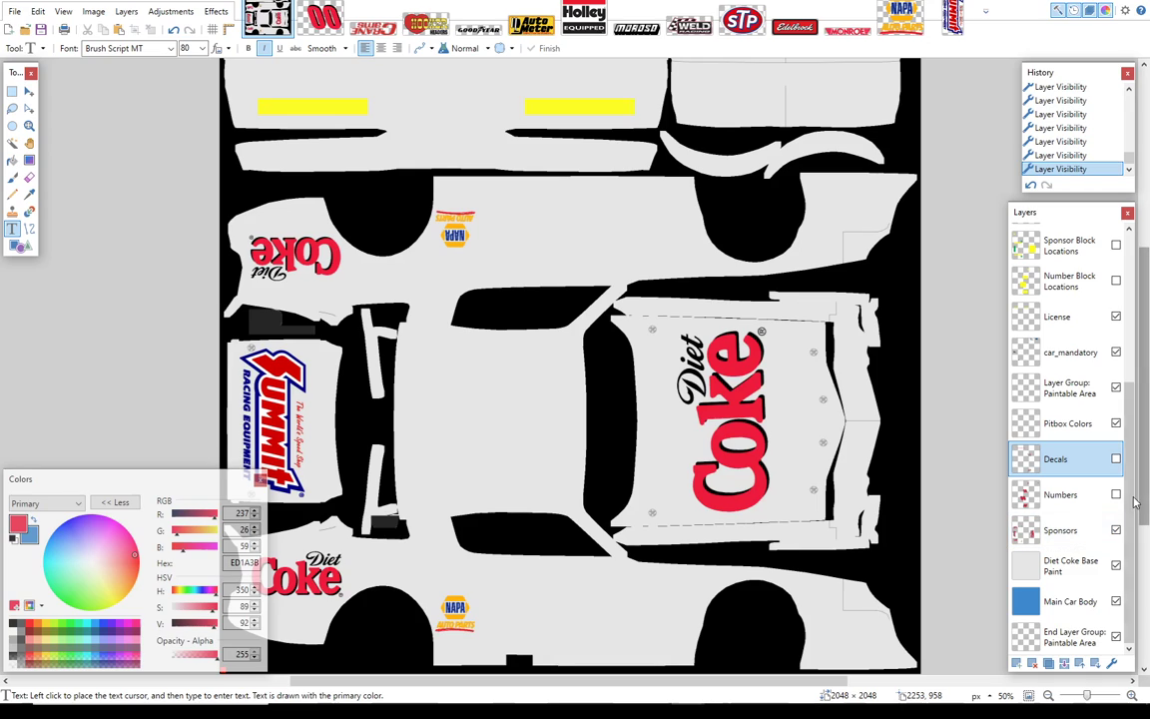
pyautogui.scroll(3, 617, 350)
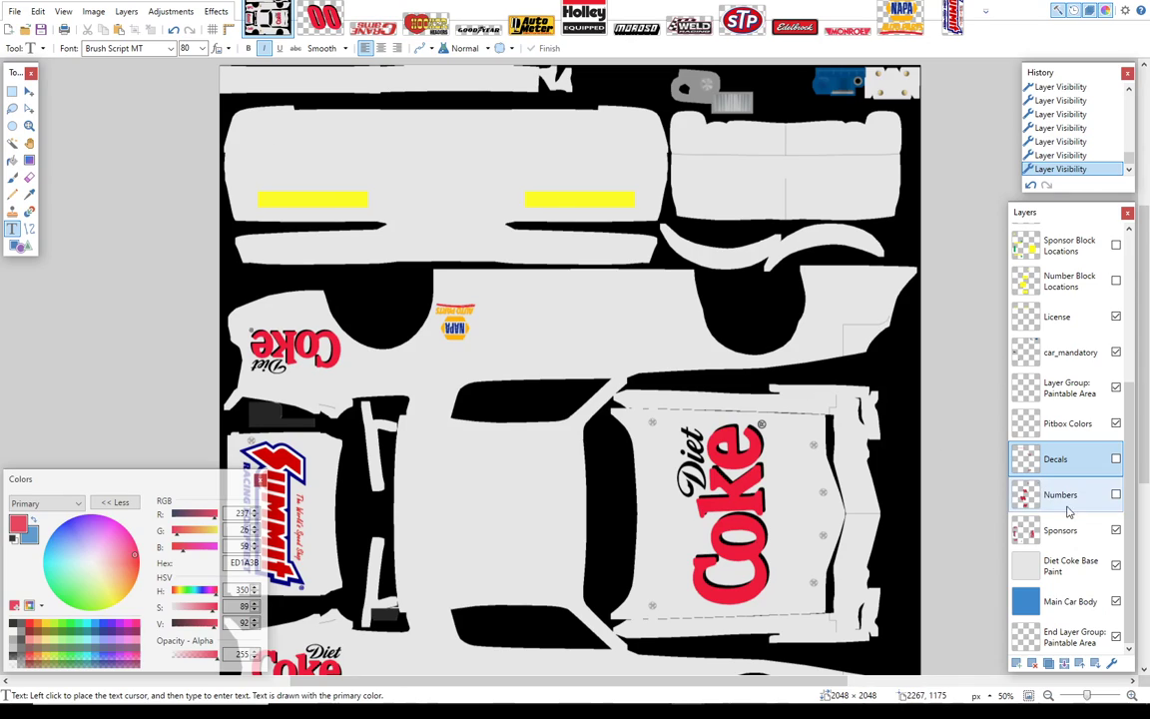
pyautogui.click(1117, 495)
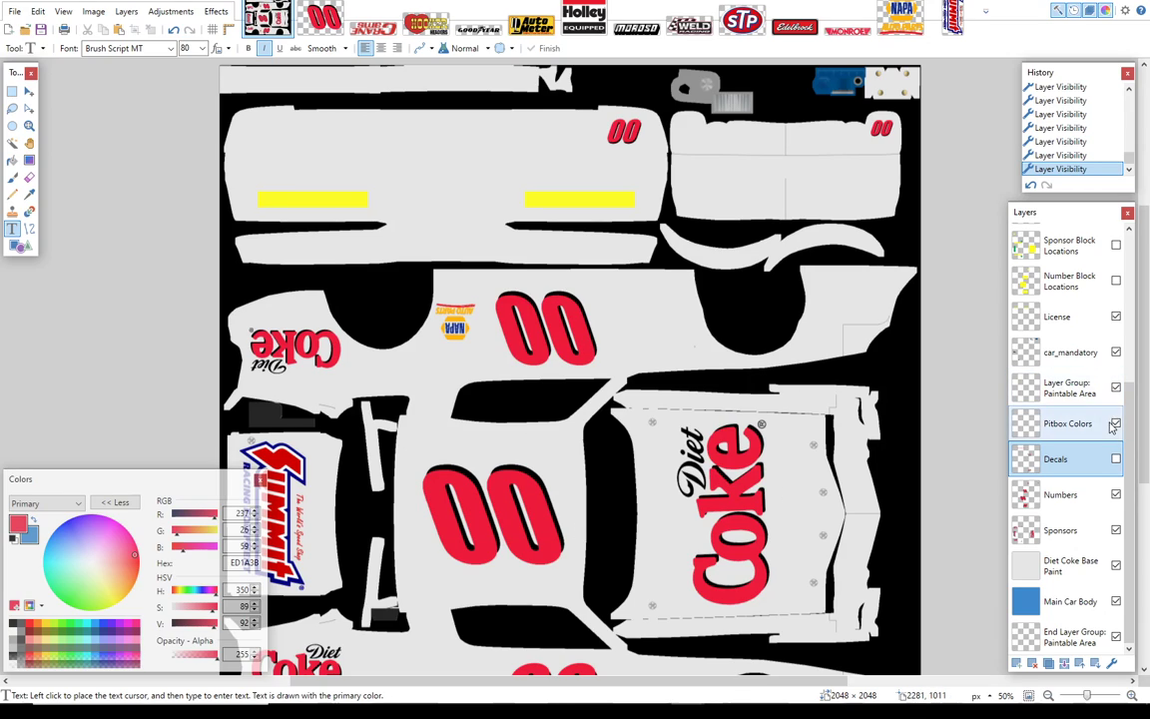
pyautogui.scroll(-1, 1149, 420)
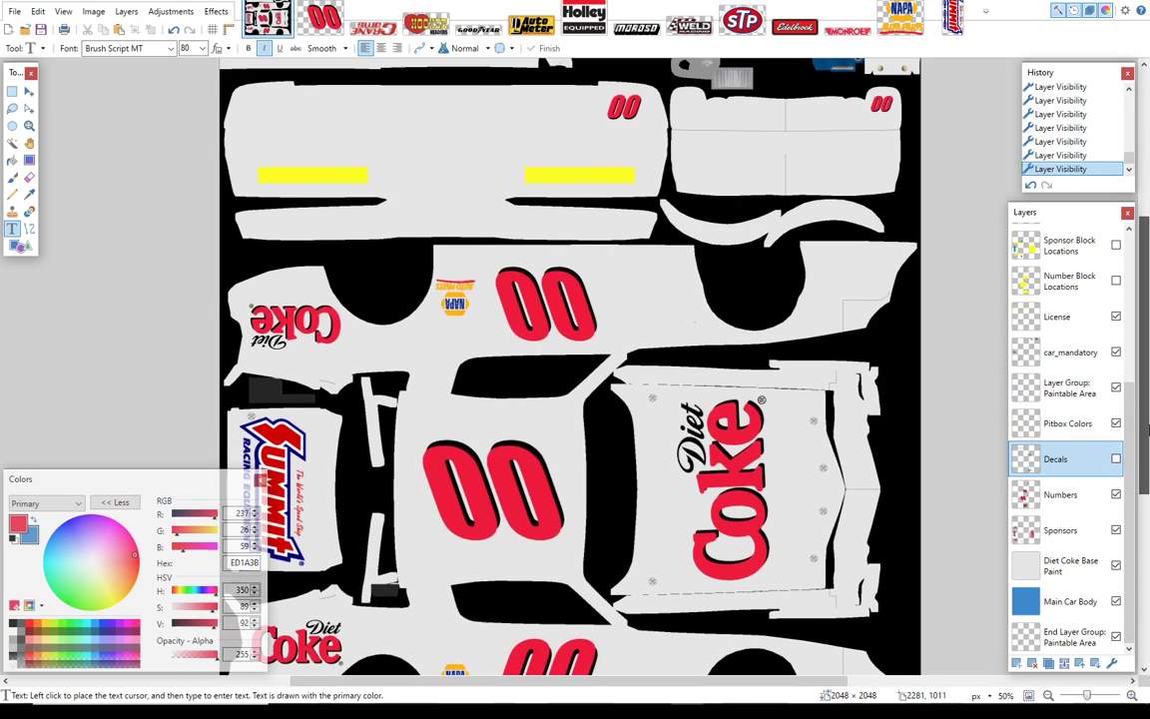
pyautogui.click(1117, 459)
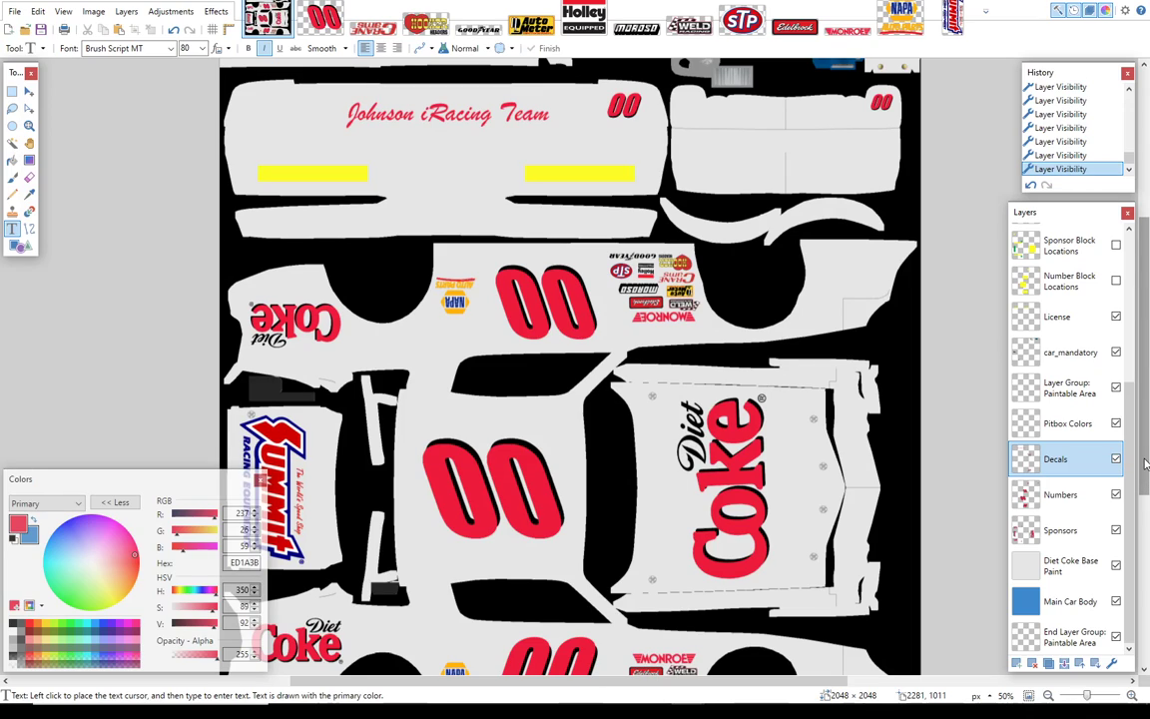
pyautogui.moveTo(1146, 462)
pyautogui.mouseDown()
pyautogui.moveTo(1147, 569)
pyautogui.moveTo(1146, 424)
pyautogui.moveTo(1146, 444)
pyautogui.mouseUp()
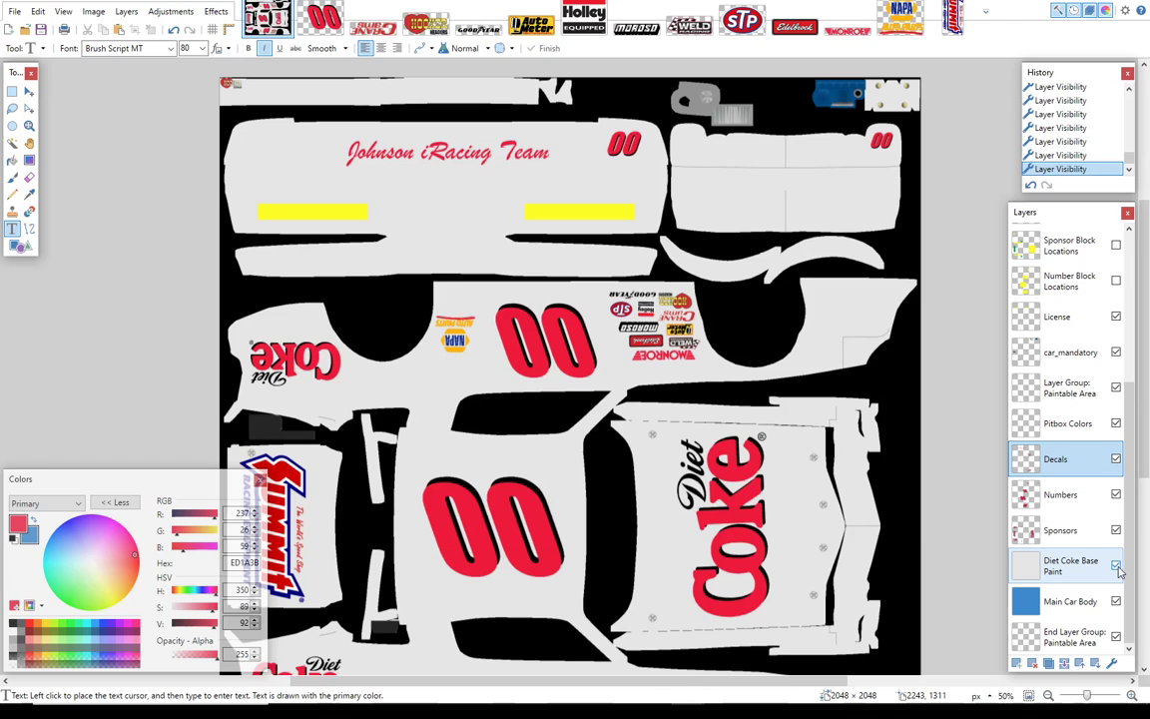
# Step: Toggle the Diet Coke Base Paint layer's visibility, then try it below Main Car Body and return it above that layer
pyautogui.click(1116, 566)
pyautogui.click(1116, 566)
pyautogui.moveTo(1091, 566); pyautogui.dragTo(1088, 606)
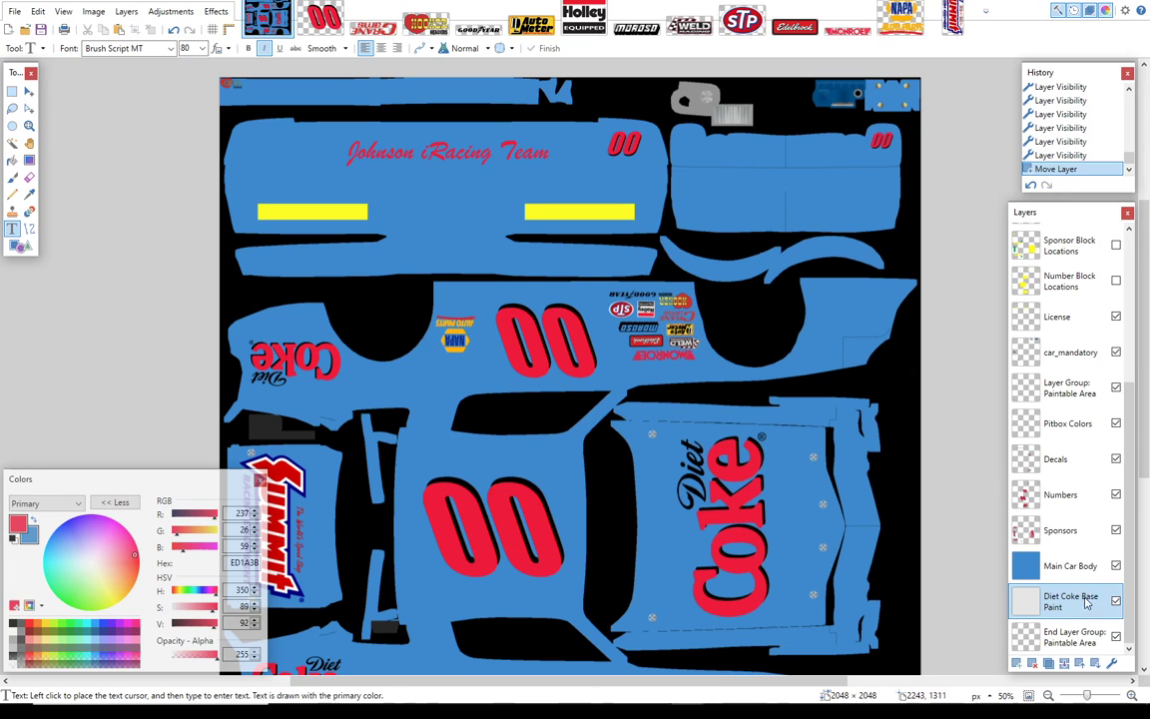
pyautogui.moveTo(1088, 607); pyautogui.dragTo(1083, 571)
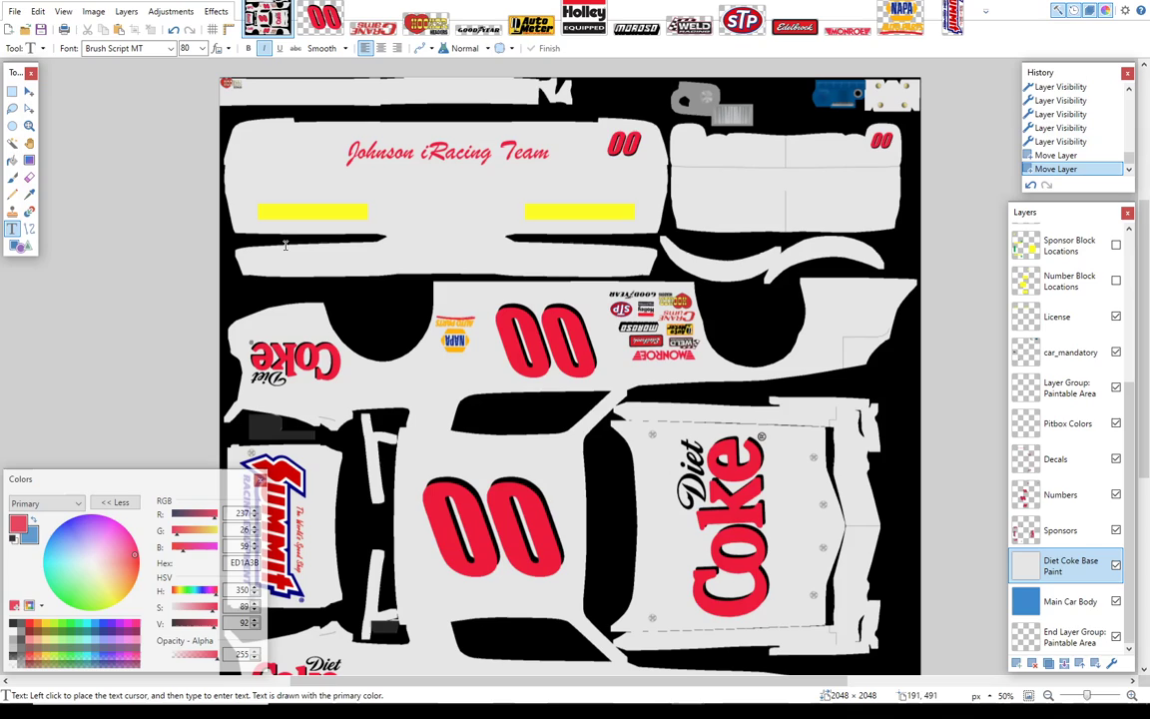
# Step: Save the paint as a flattened TGA named Street Stock in the Diet Coke Car folder, with Auto-detect bit depth and RLE compression
pyautogui.click(15, 12)
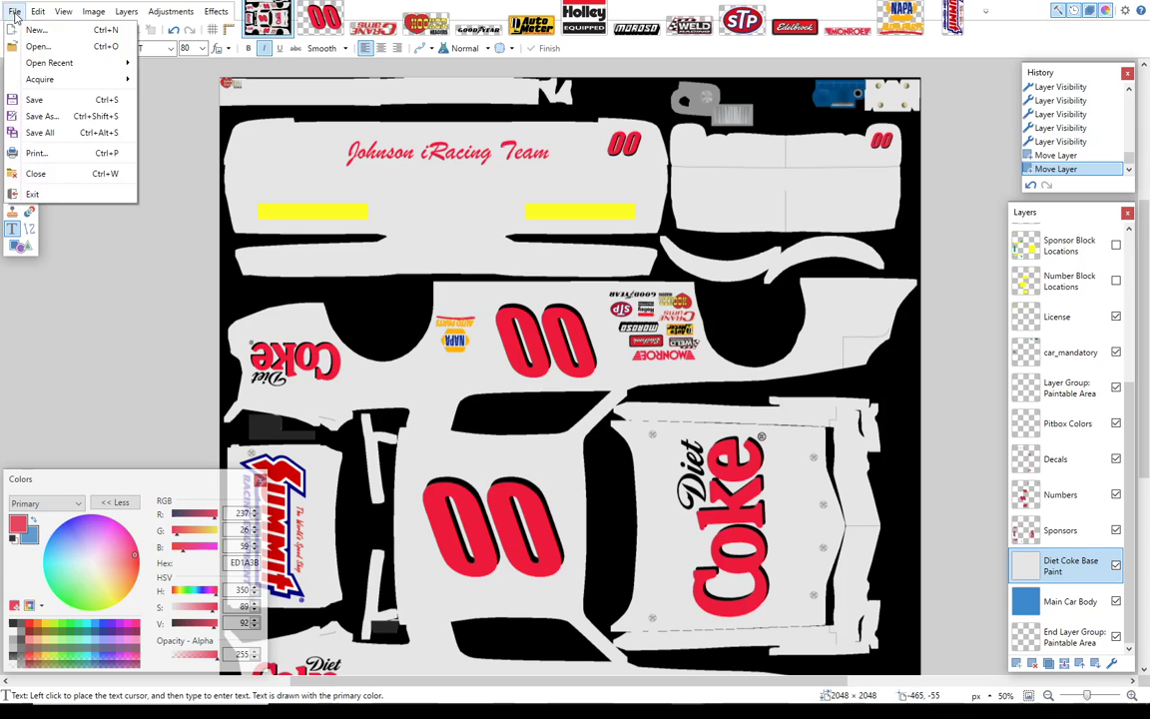
pyautogui.click(45, 116)
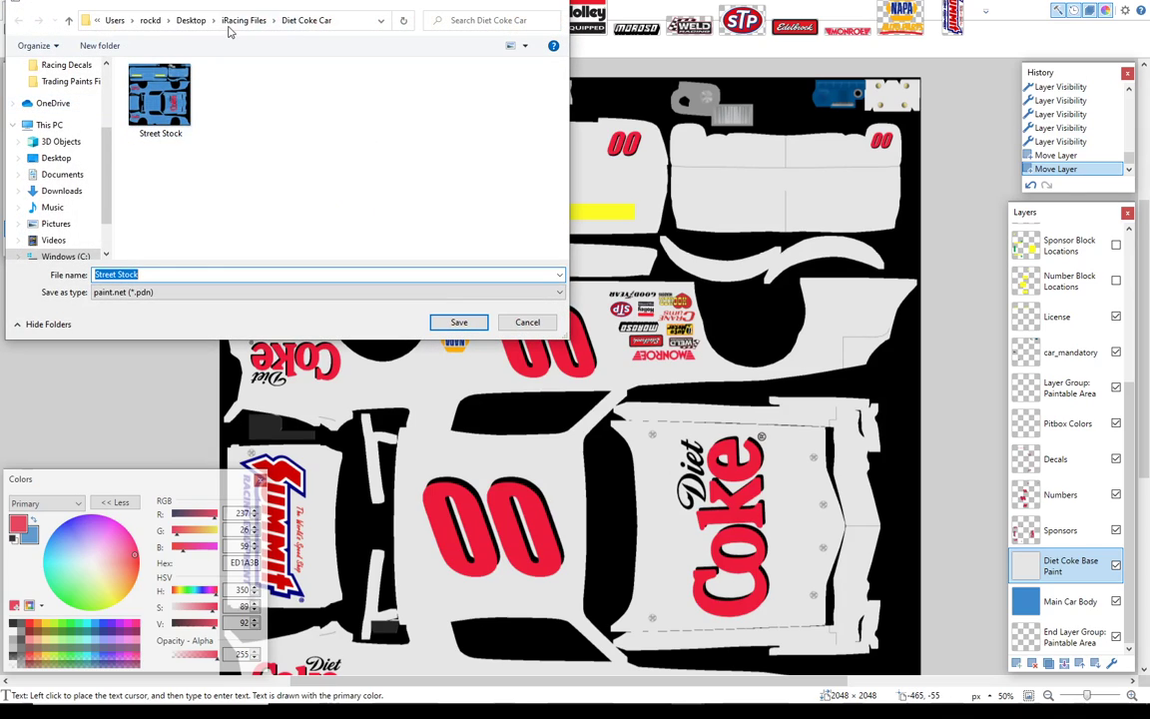
pyautogui.click(165, 291)
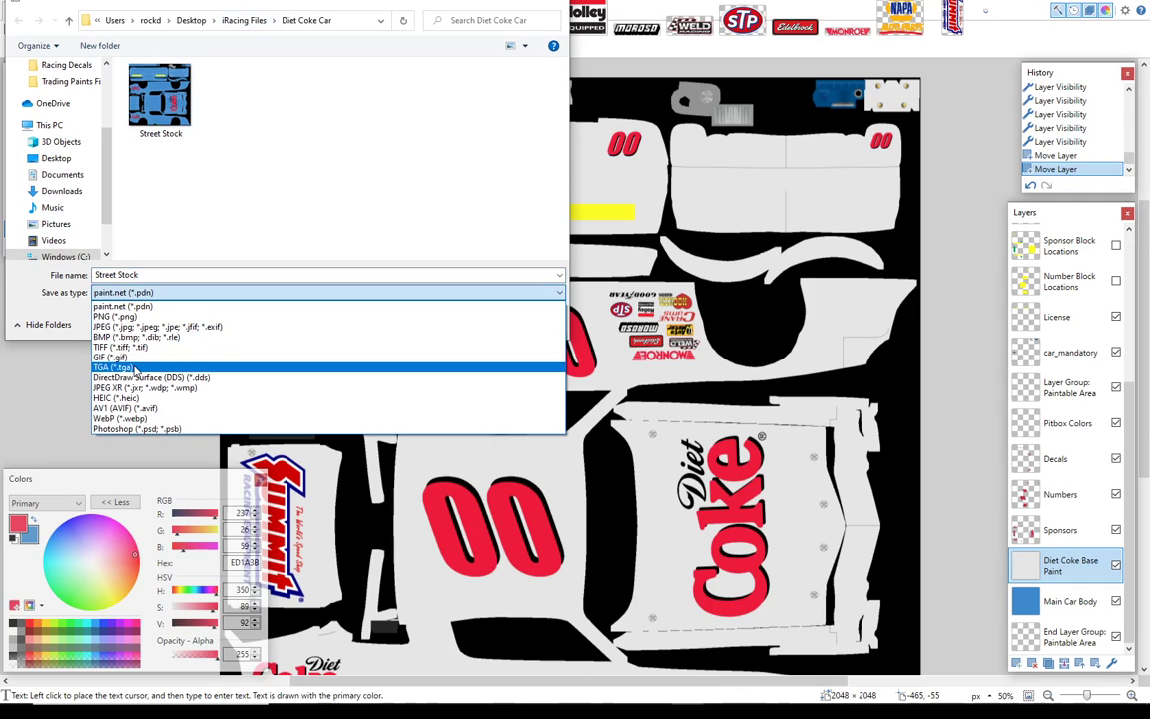
pyautogui.click(135, 368)
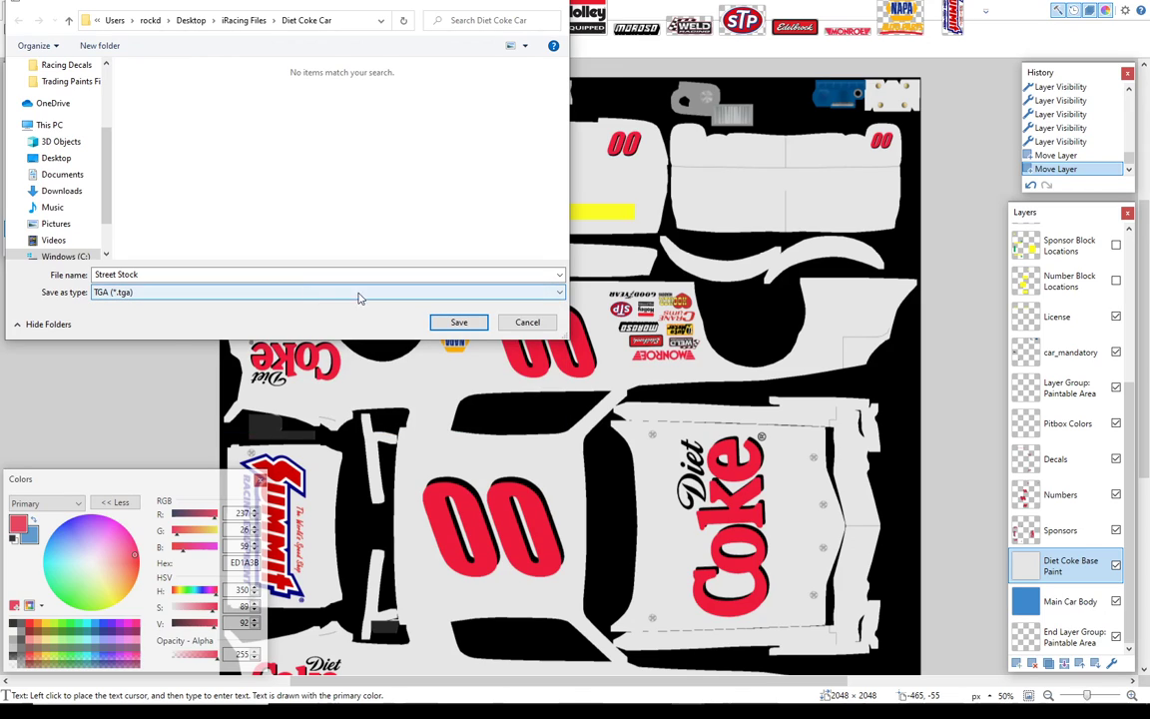
pyautogui.click(459, 323)
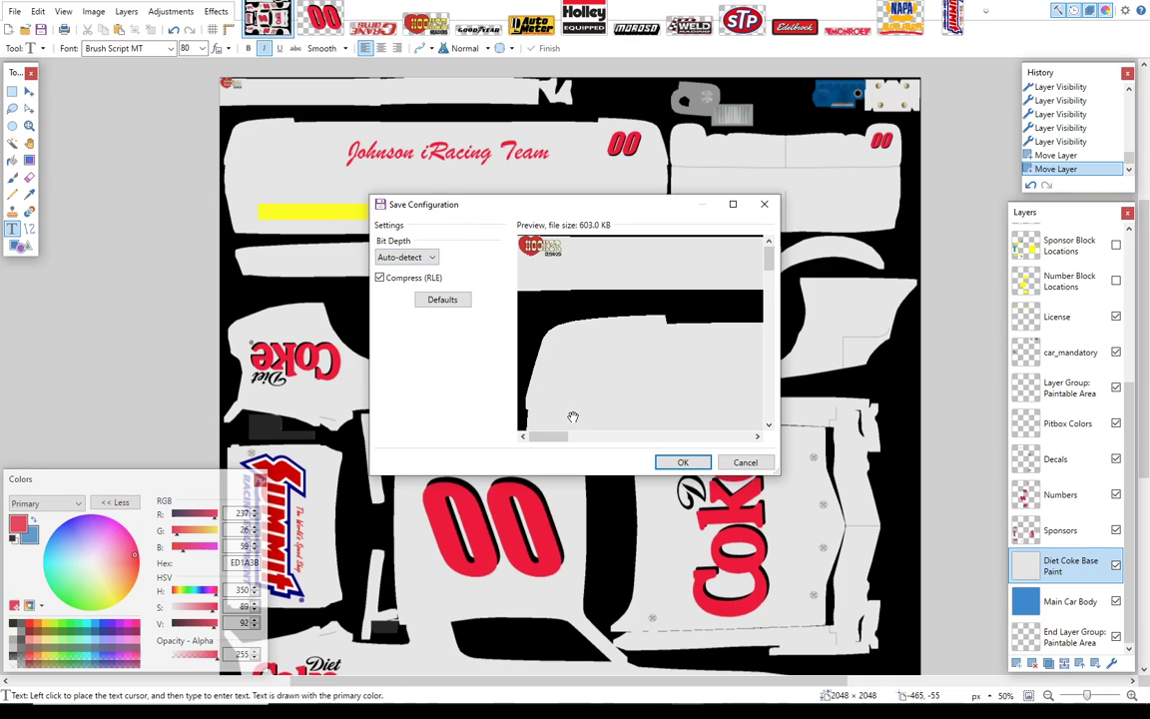
pyautogui.click(683, 463)
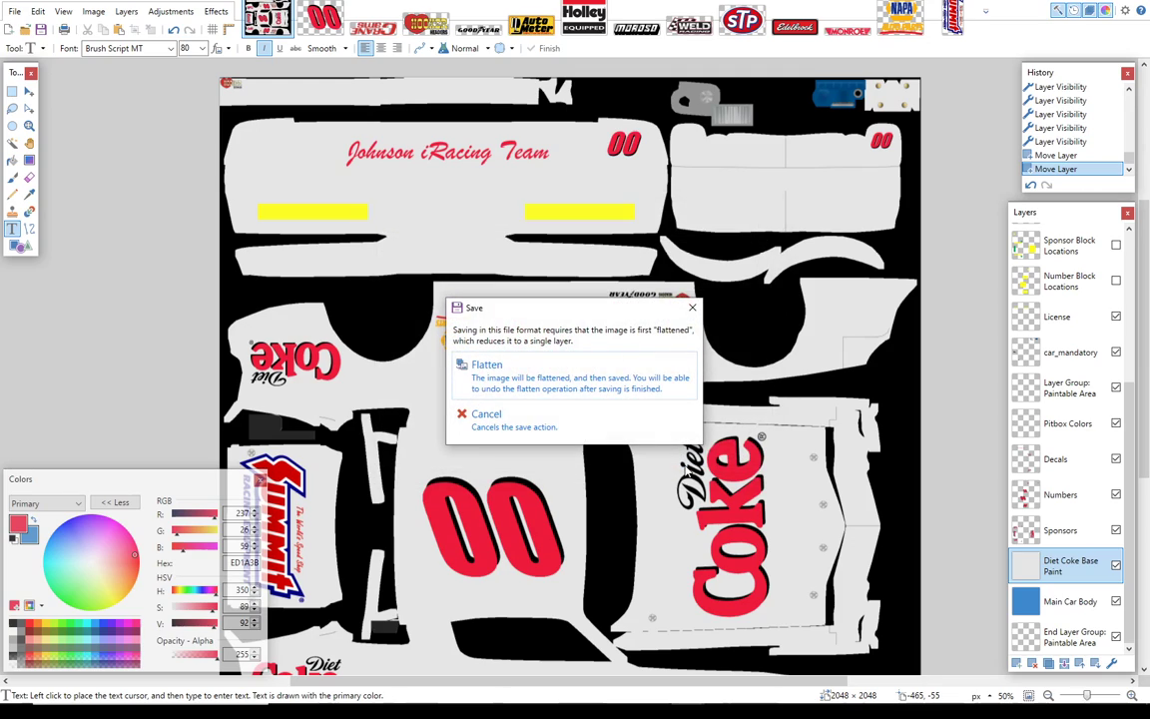
pyautogui.click(563, 390)
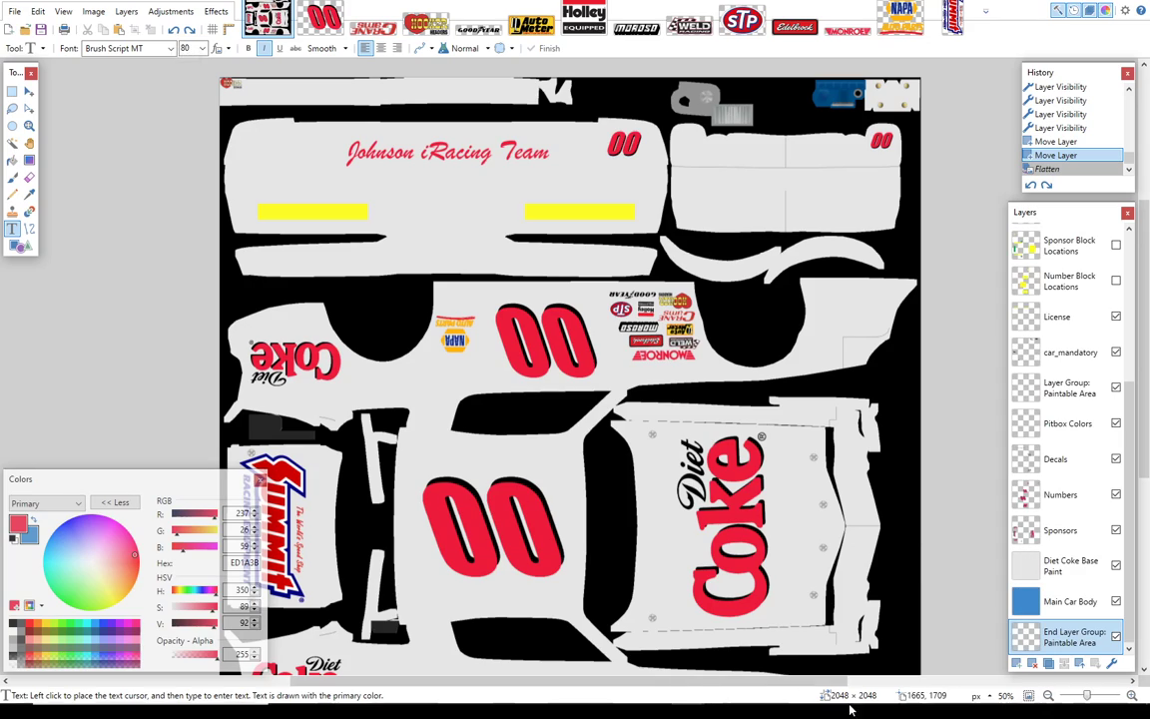
# Step: Switch to Chrome and open tradingpaints.com/dashboard/100/Legends-Ford-34-Coupe in a new tab
pyautogui.moveTo(854, 696)
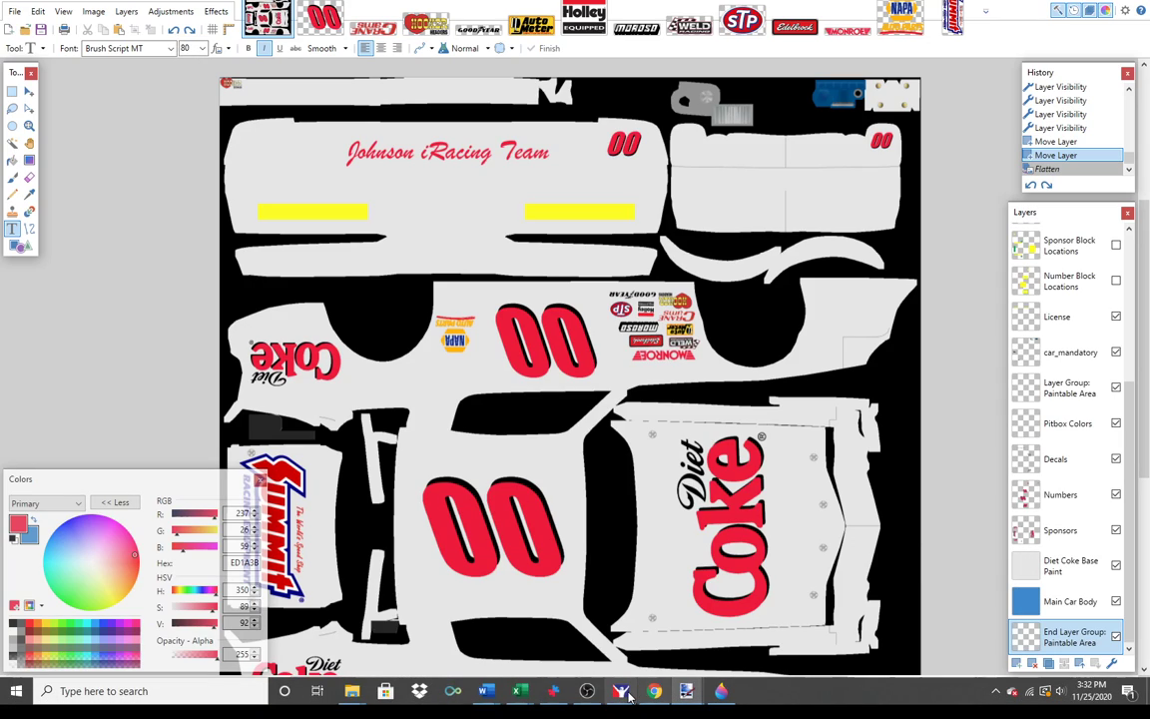
pyautogui.moveTo(622, 693)
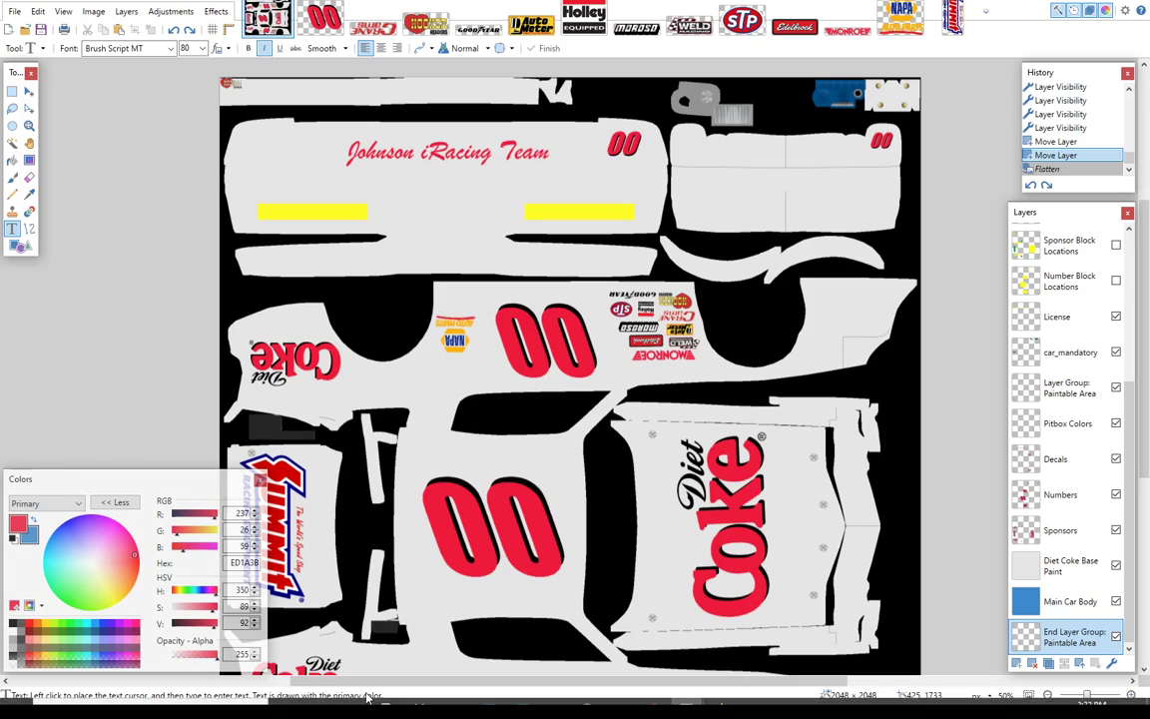
pyautogui.click(654, 703)
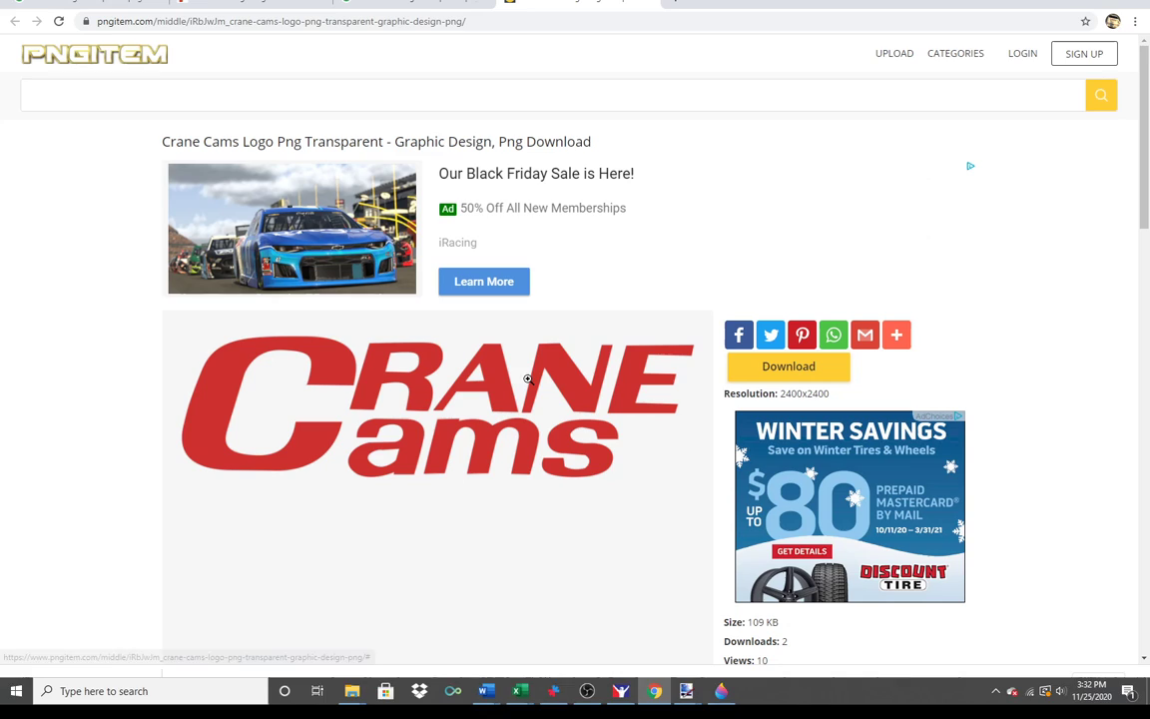
pyautogui.click(680, 8)
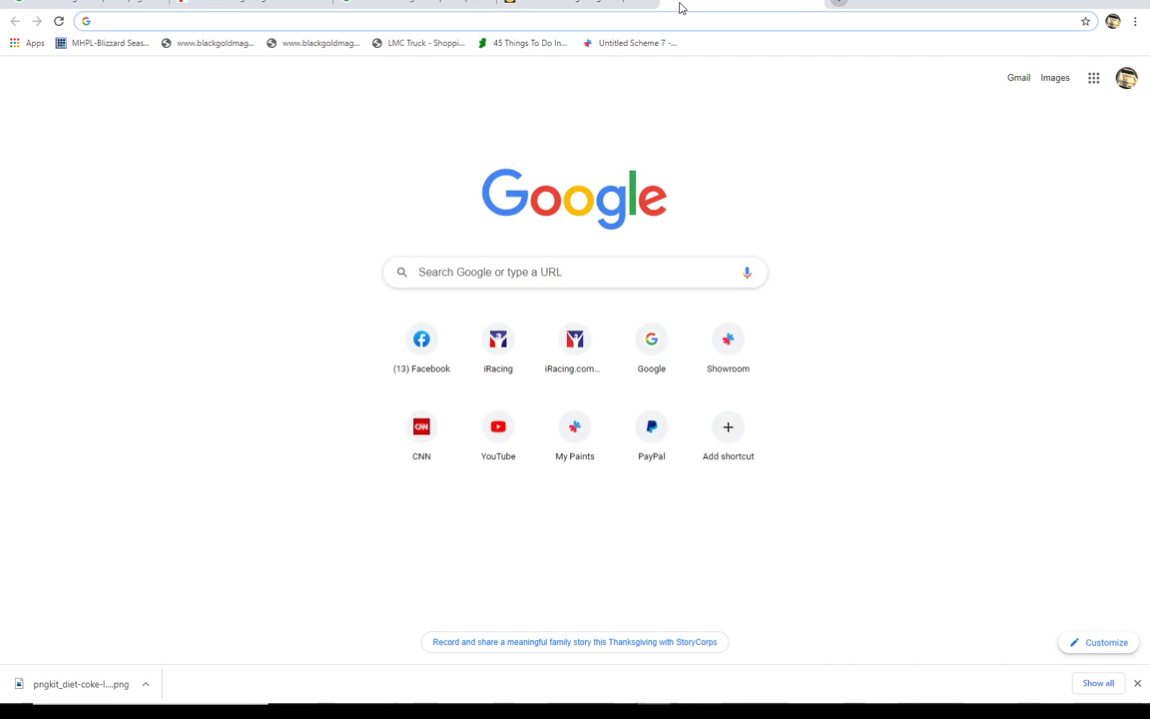
pyautogui.write('tradingpain')
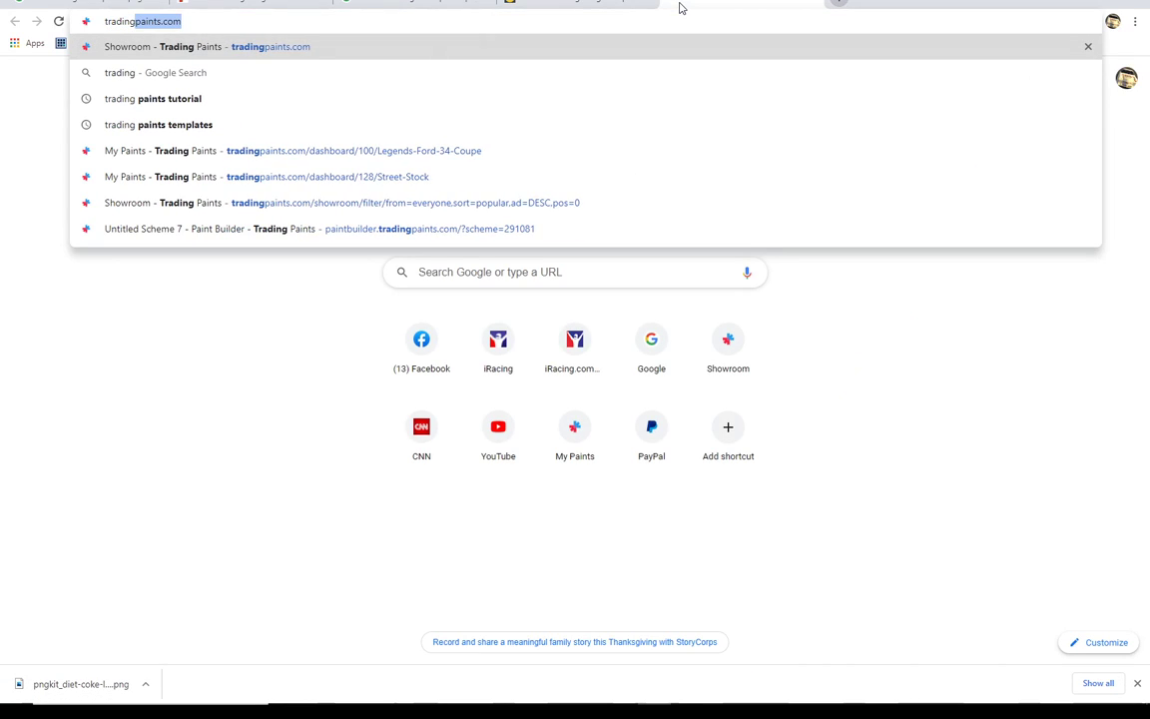
pyautogui.write('ts.com/dashboard/100/Legends-Ford-34-Coupe')
pyautogui.press('Return')
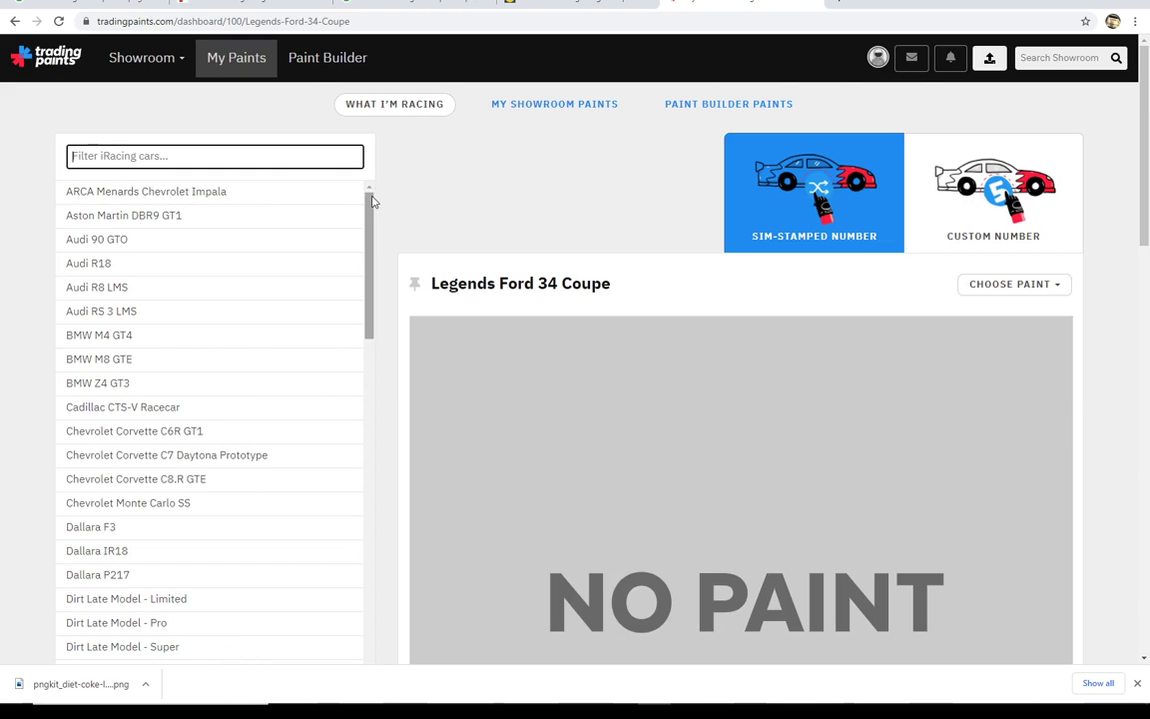
# Step: Select the Street Stock car with the Custom Number option and open the choices for a new paint
pyautogui.moveTo(376, 210); pyautogui.dragTo(369, 599)
pyautogui.click(113, 499)
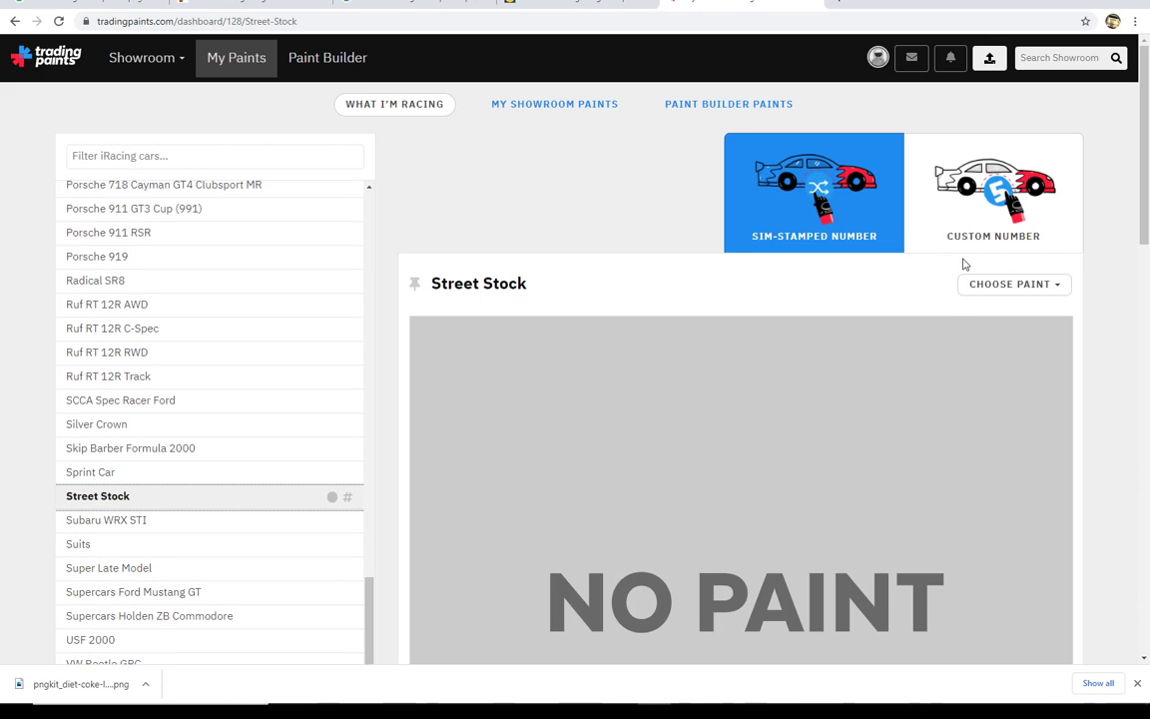
pyautogui.click(974, 208)
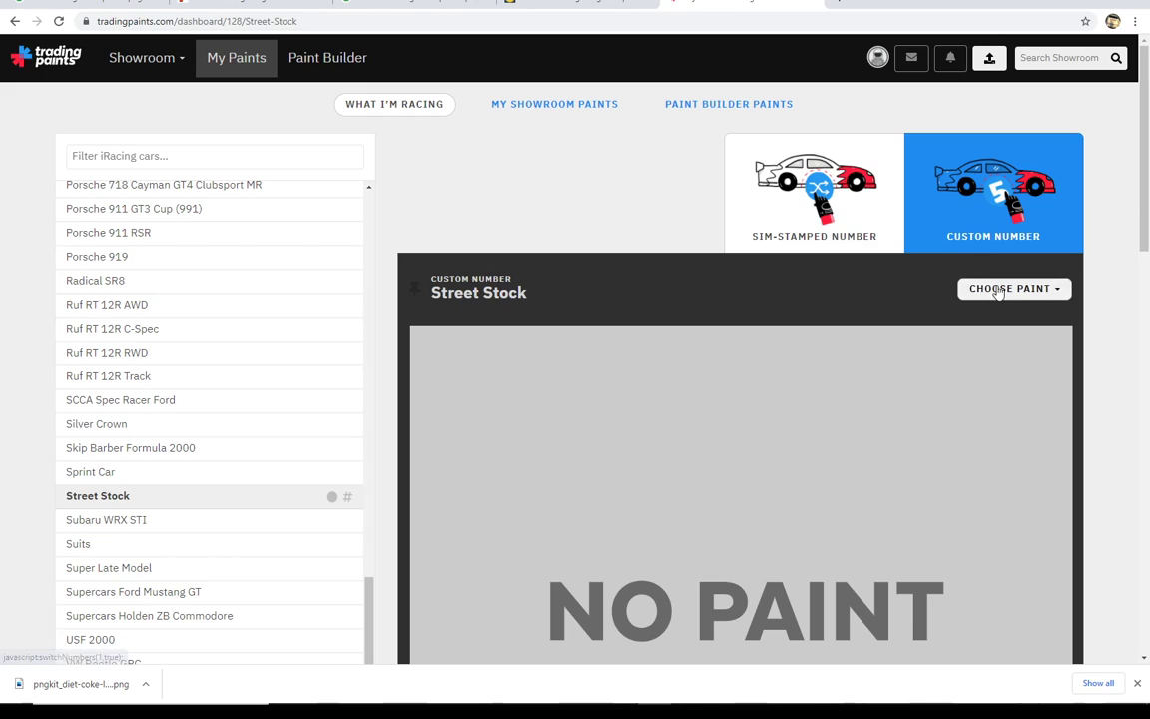
pyautogui.click(999, 290)
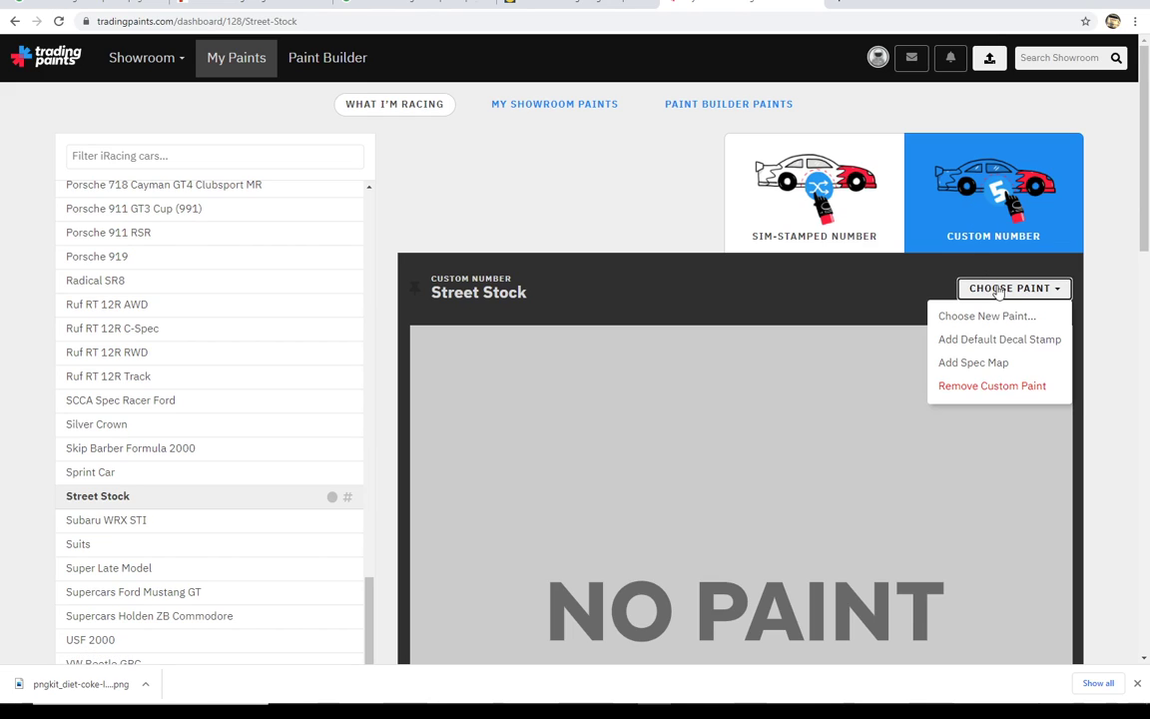
pyautogui.click(993, 313)
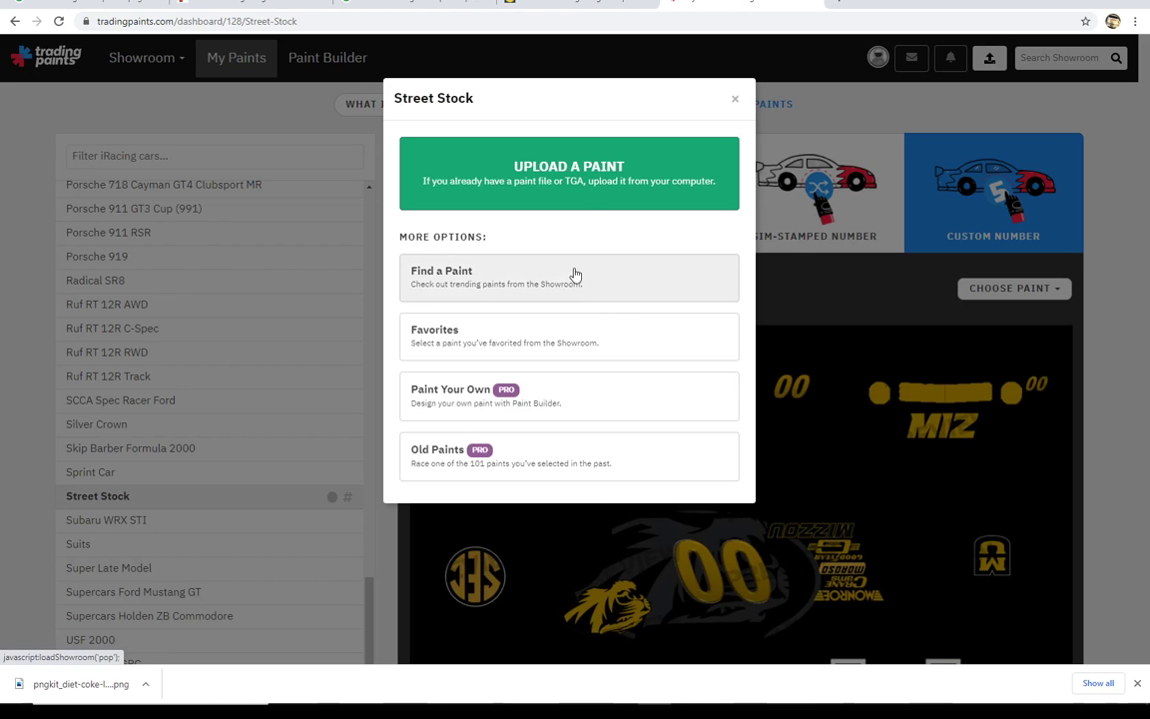
# Step: Start a paint upload for the Street Stock and set the car number to 00
pyautogui.click(526, 188)
pyautogui.click(592, 336)
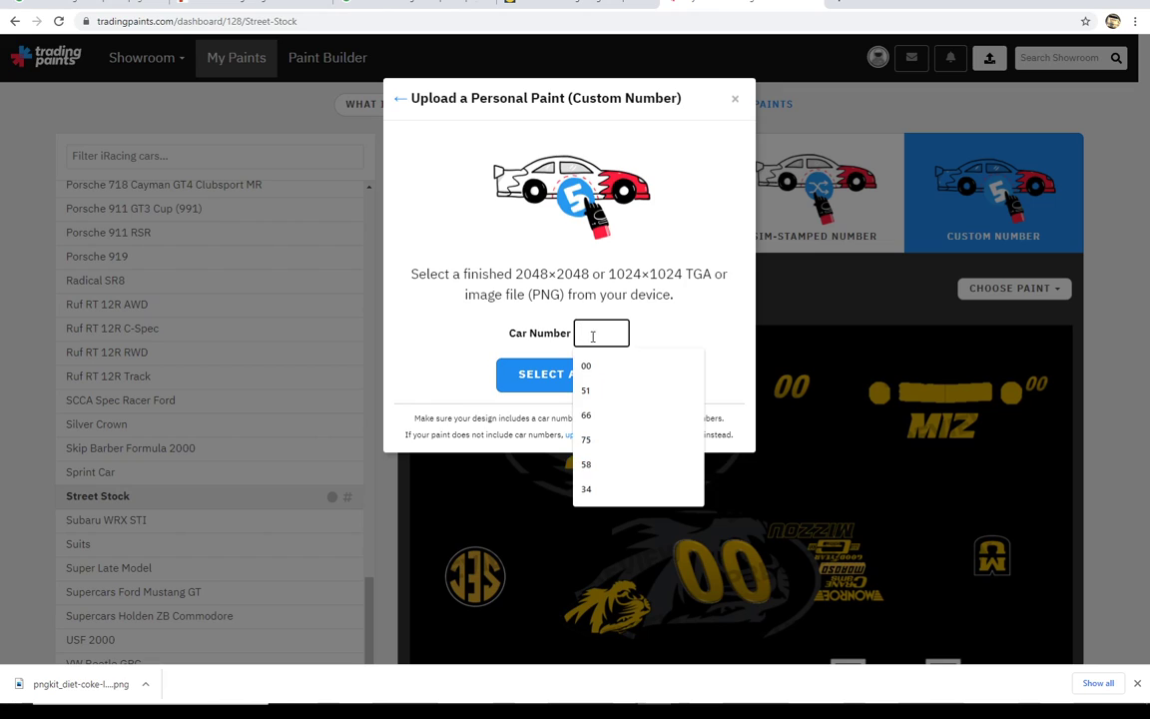
pyautogui.write('00')
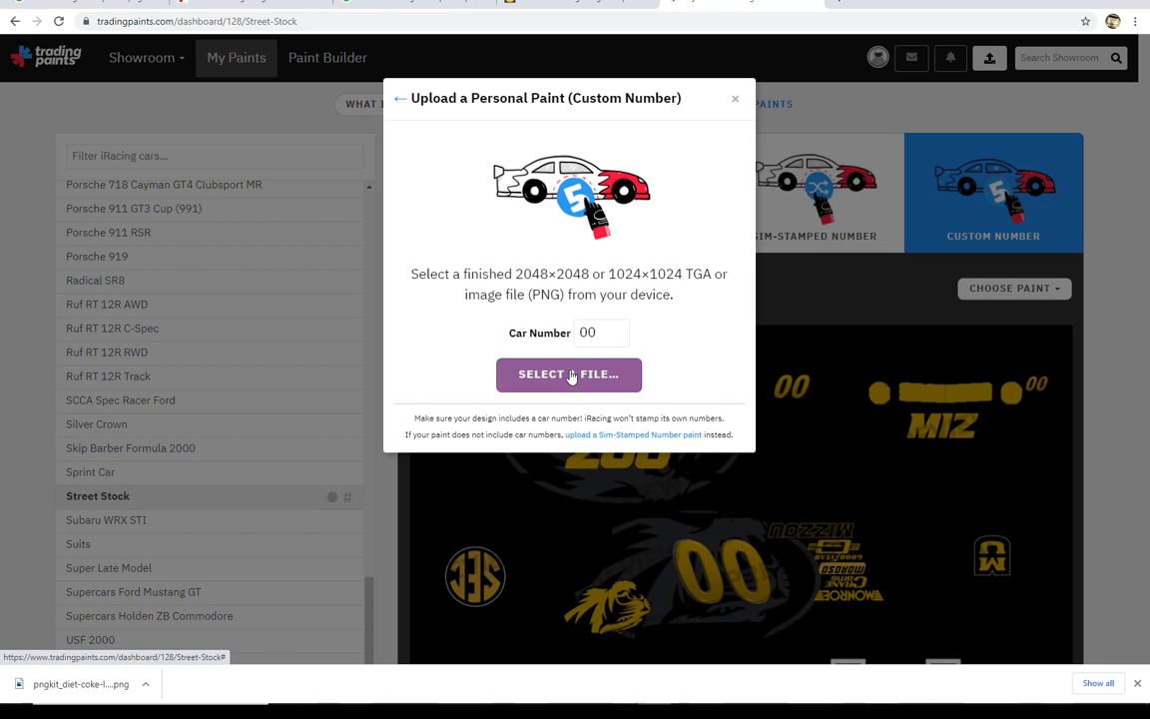
# Step: Upload the Street Stock paint file from the Diet Coke Car folder in iRacing Files and dismiss the upload dialog
pyautogui.click(575, 376)
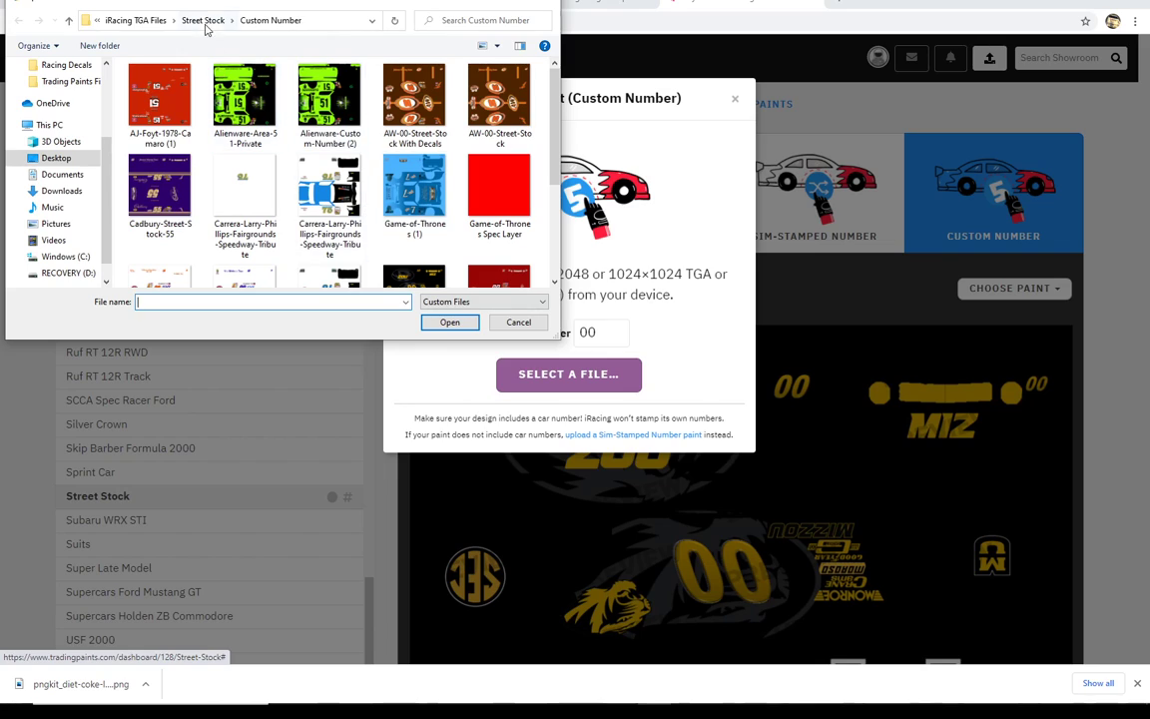
pyautogui.click(159, 22)
pyautogui.click(217, 24)
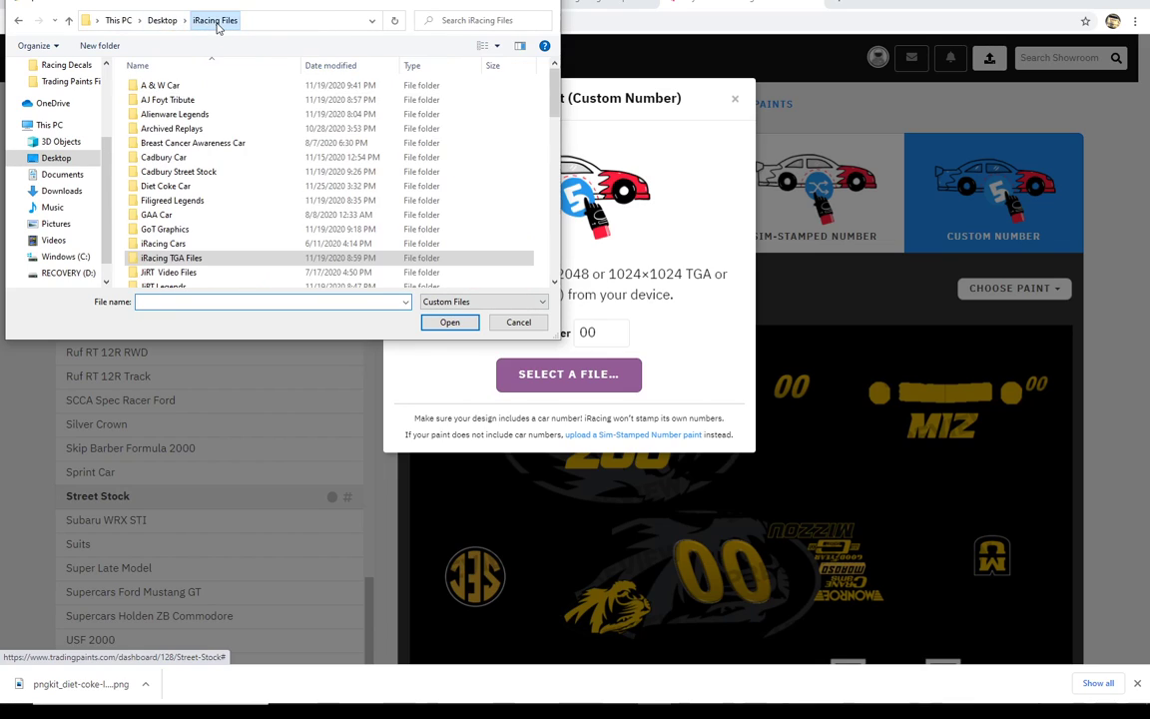
pyautogui.doubleClick(179, 186)
pyautogui.click(347, 97)
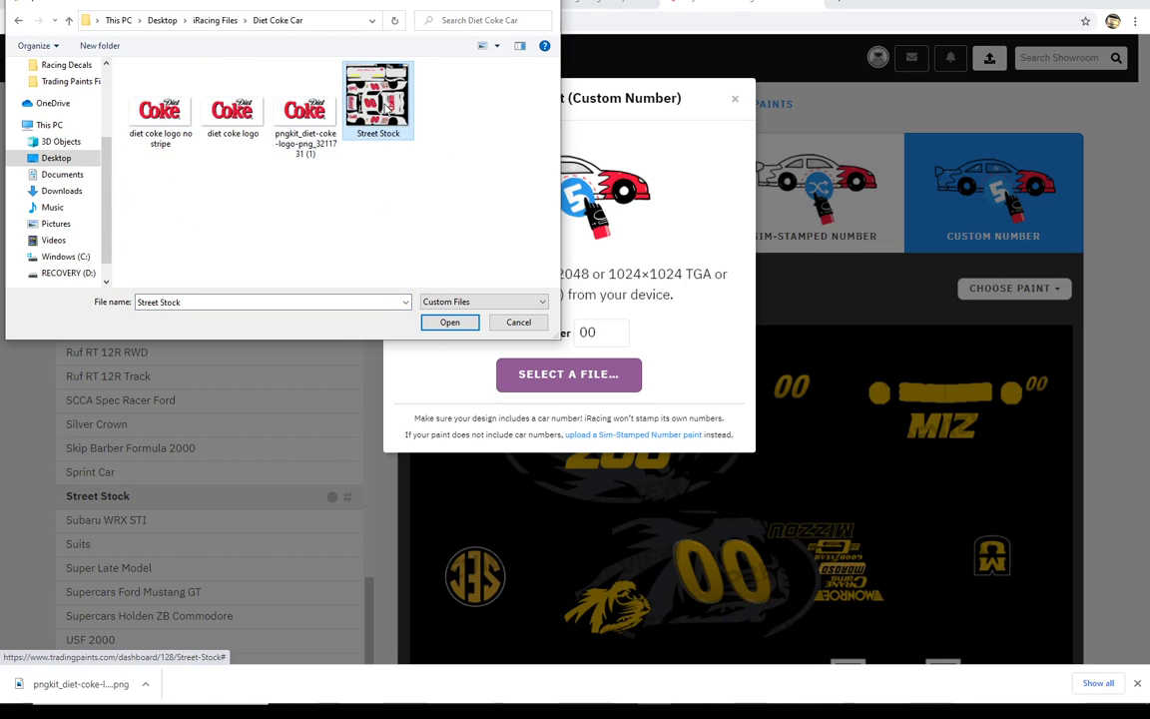
pyautogui.click(472, 323)
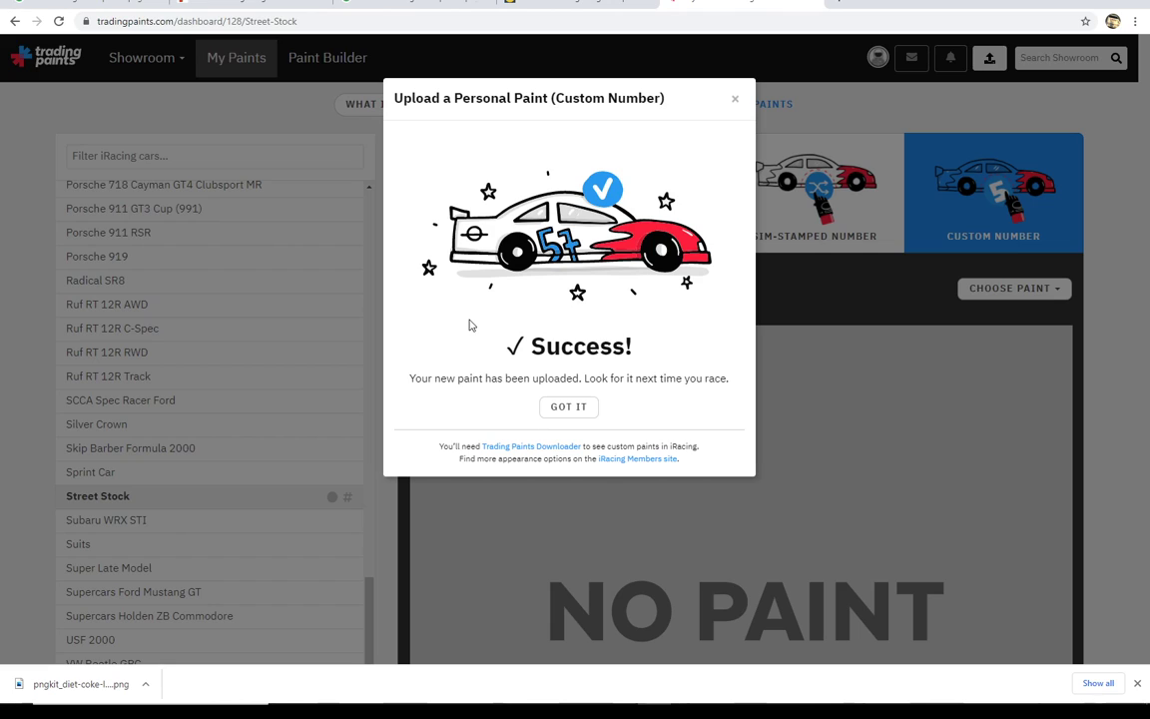
pyautogui.click(539, 407)
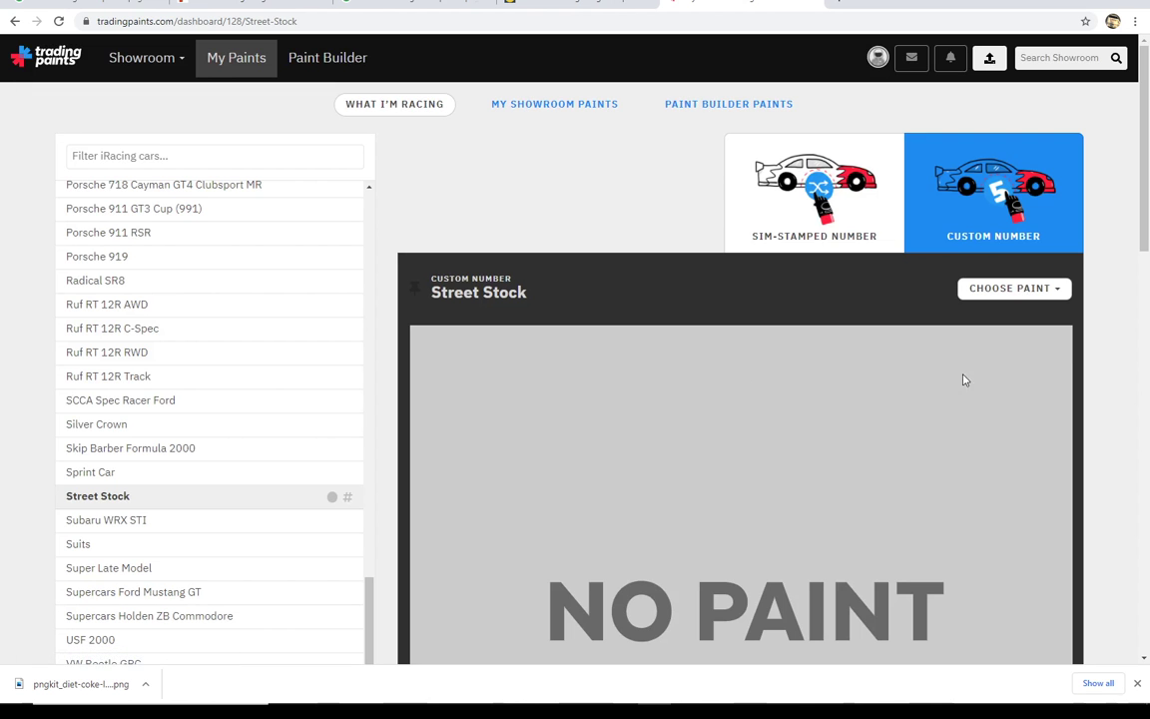
pyautogui.moveTo(1147, 178)
pyautogui.mouseDown()
pyautogui.moveTo(1147, 410)
pyautogui.moveTo(1121, 192)
pyautogui.moveTo(1132, 245)
pyautogui.moveTo(1105, 270)
pyautogui.moveTo(1104, 250)
pyautogui.mouseUp()
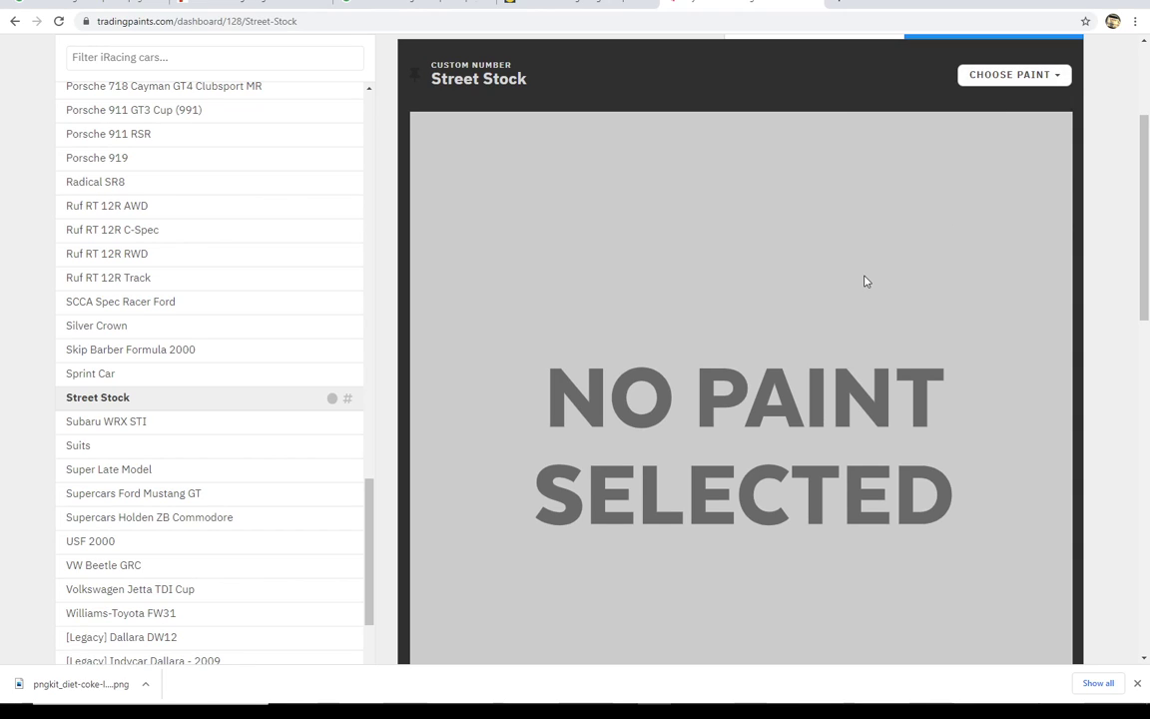
pyautogui.click(1024, 77)
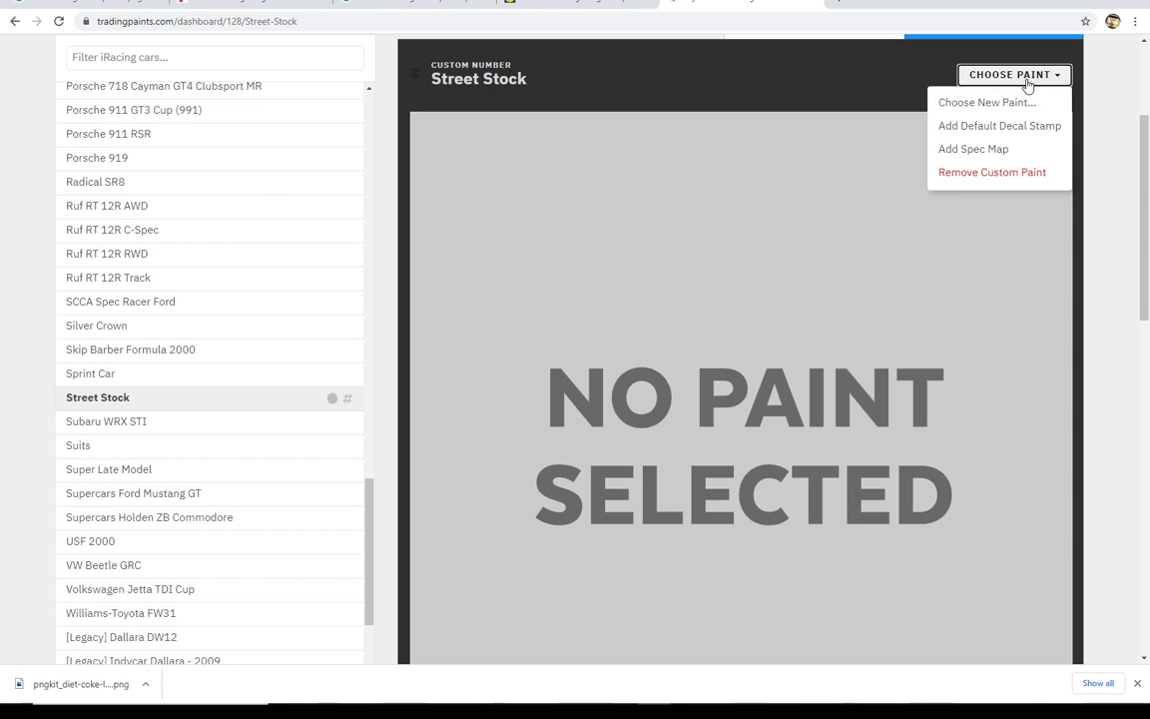
pyautogui.click(987, 100)
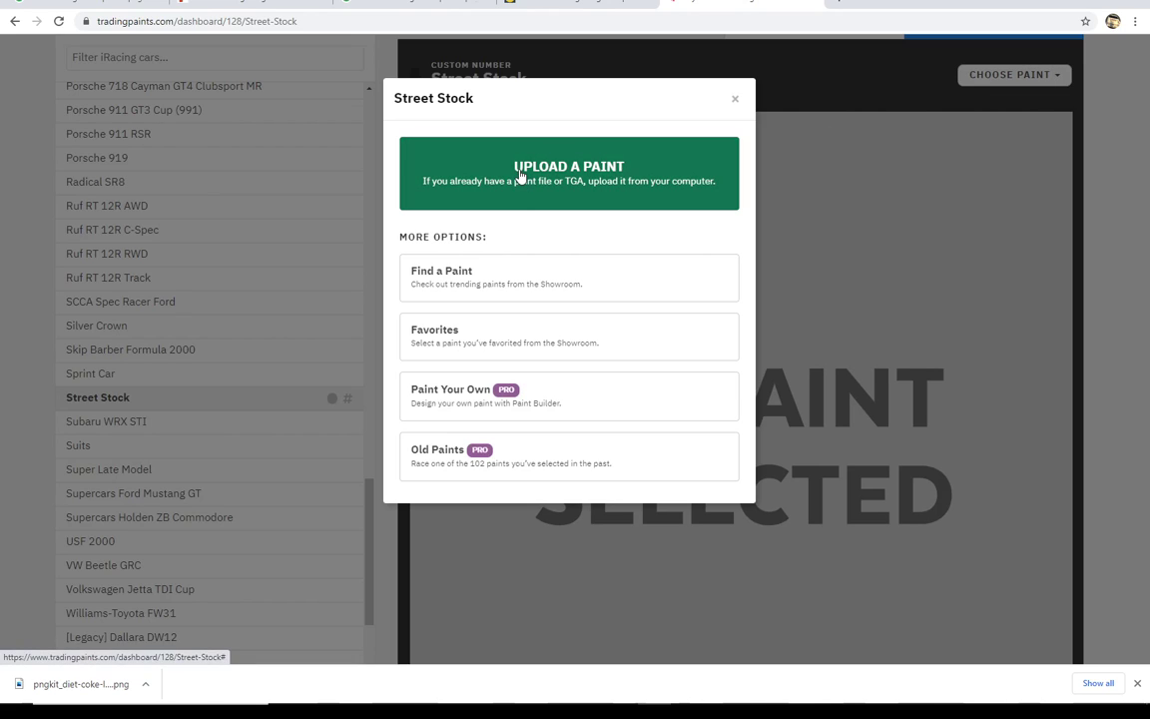
pyautogui.moveTo(597, 706)
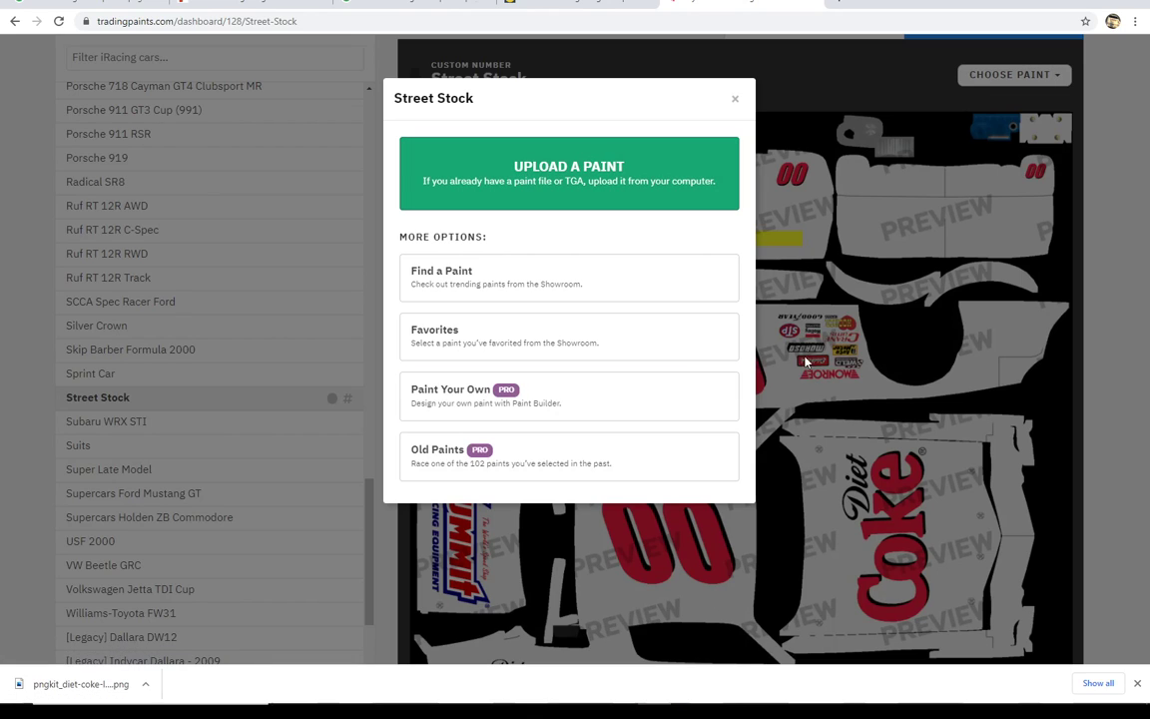
pyautogui.click(781, 237)
pyautogui.moveTo(1147, 218)
pyautogui.mouseDown()
pyautogui.moveTo(1147, 262)
pyautogui.moveTo(1143, 171)
pyautogui.moveTo(1136, 146)
pyautogui.moveTo(1124, 150)
pyautogui.mouseUp()
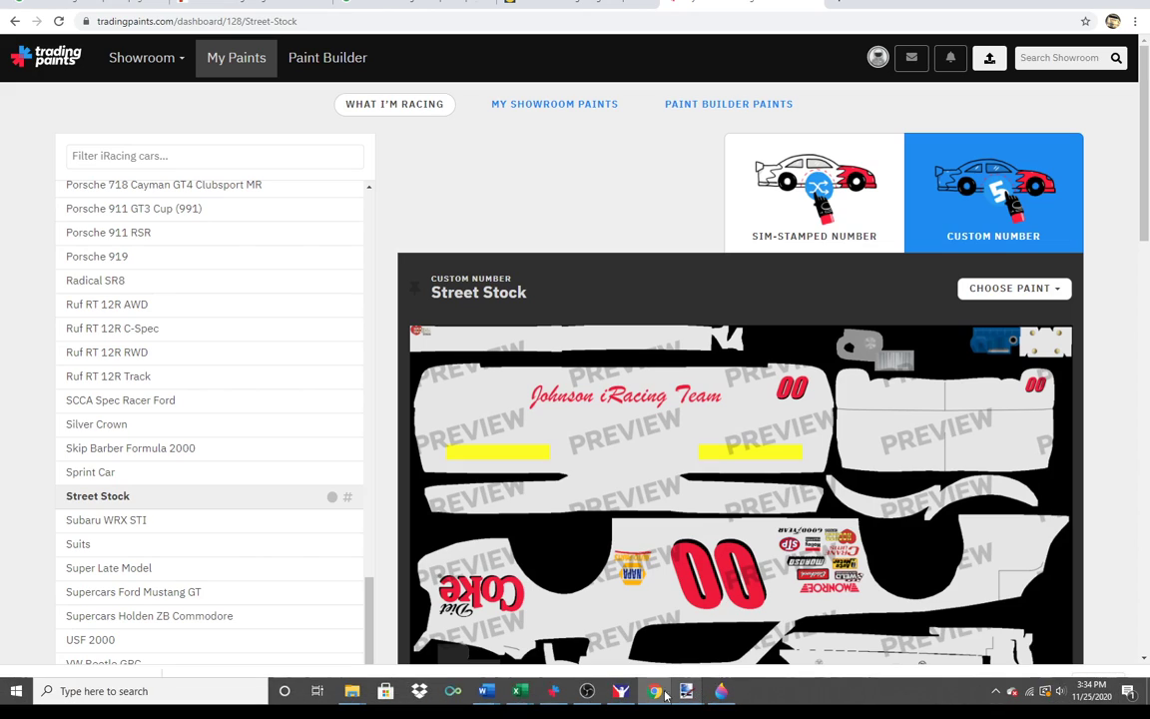
# Step: Switch to the Street Stock image in paint.net to check the hex code of the red primary color
pyautogui.moveTo(620, 692)
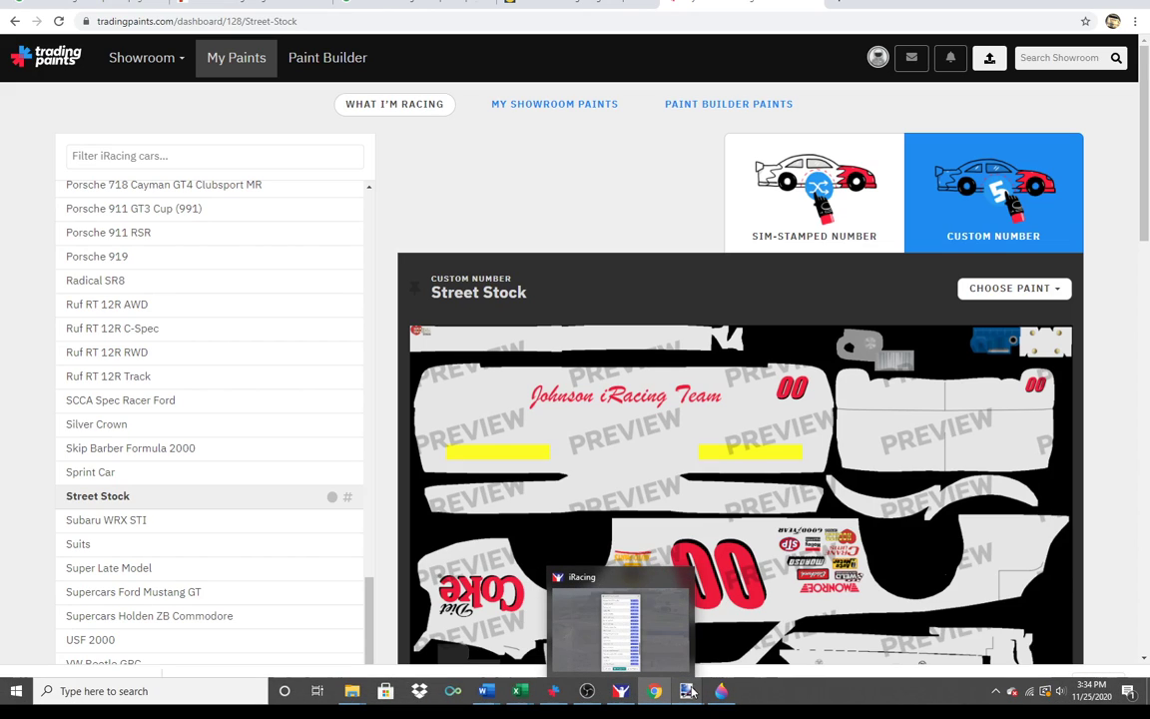
pyautogui.moveTo(690, 691)
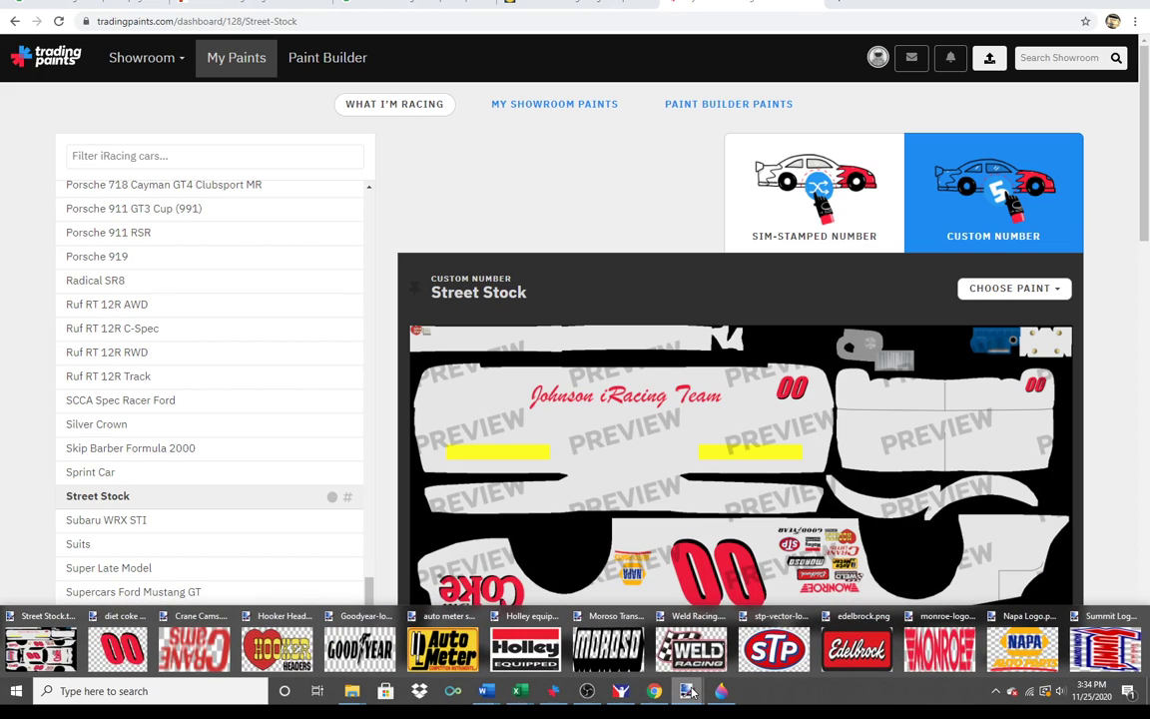
pyautogui.click(27, 616)
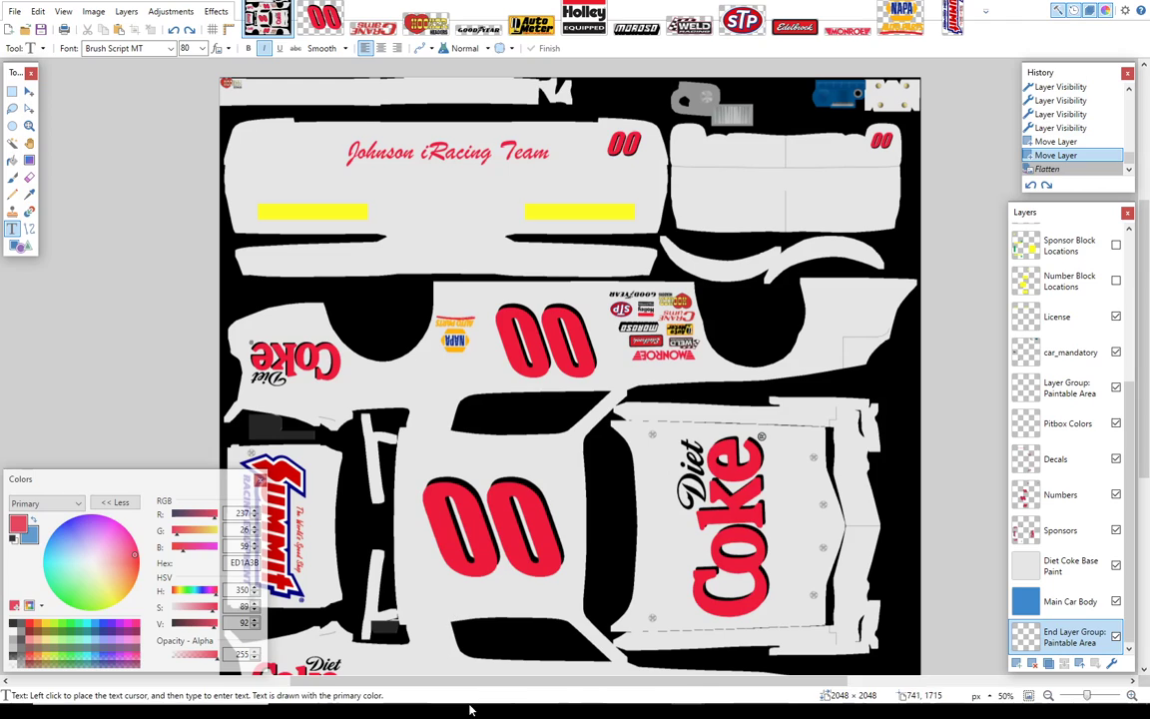
# Step: Switch to iRacing, close the car template downloads, and open the Street Stock in the Paint Shop
pyautogui.click(621, 691)
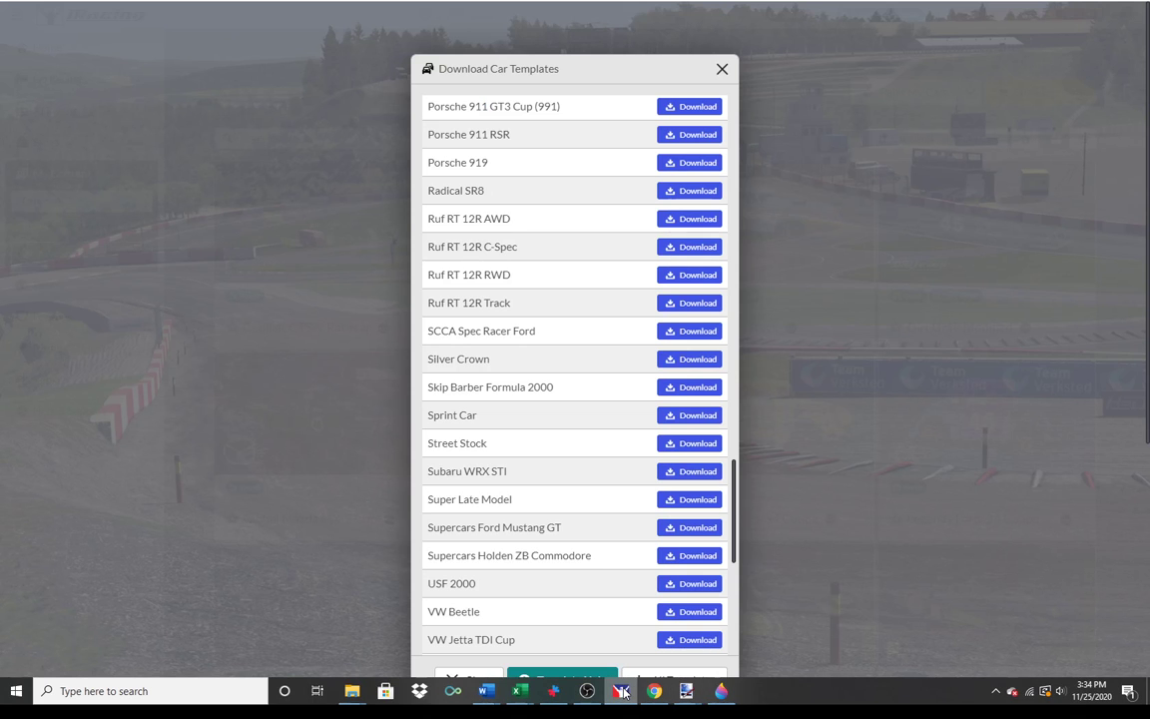
pyautogui.click(723, 70)
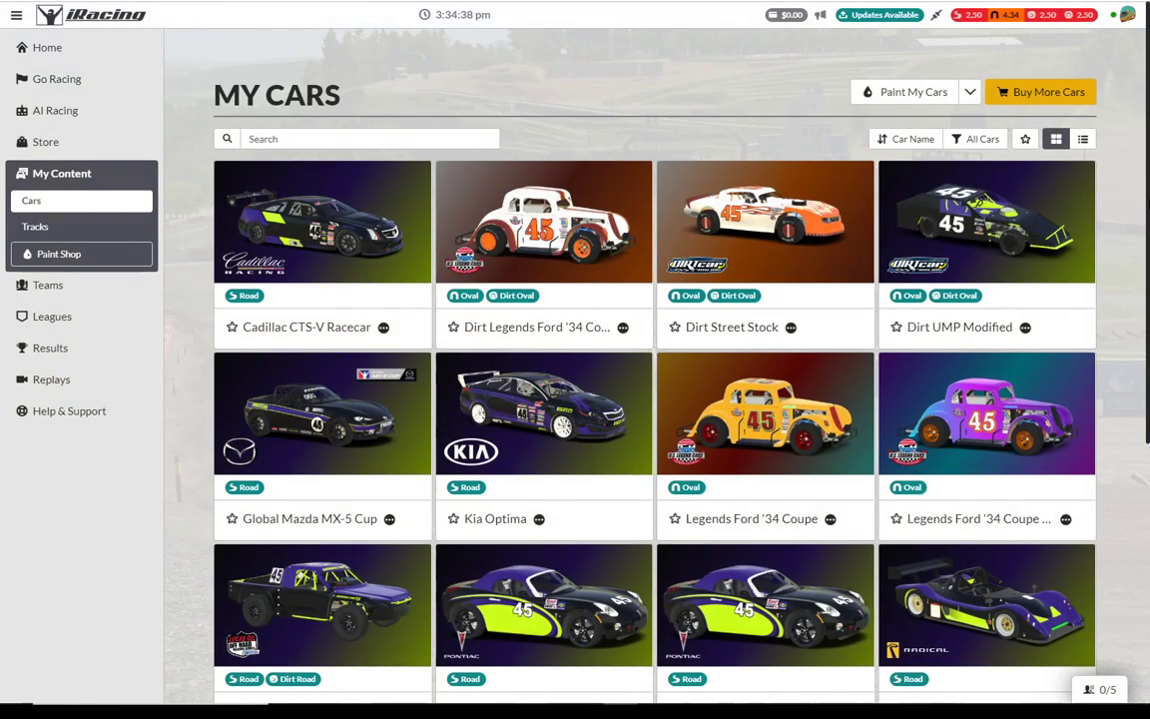
pyautogui.scroll(-3, 544, 489)
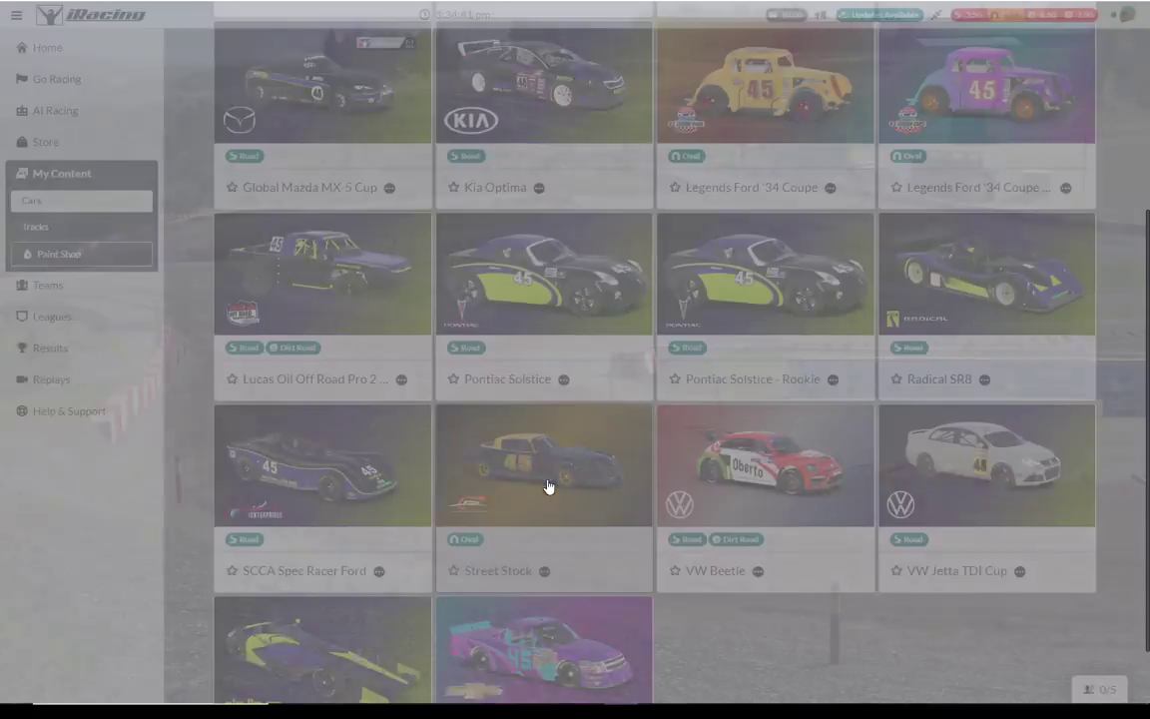
pyautogui.click(549, 486)
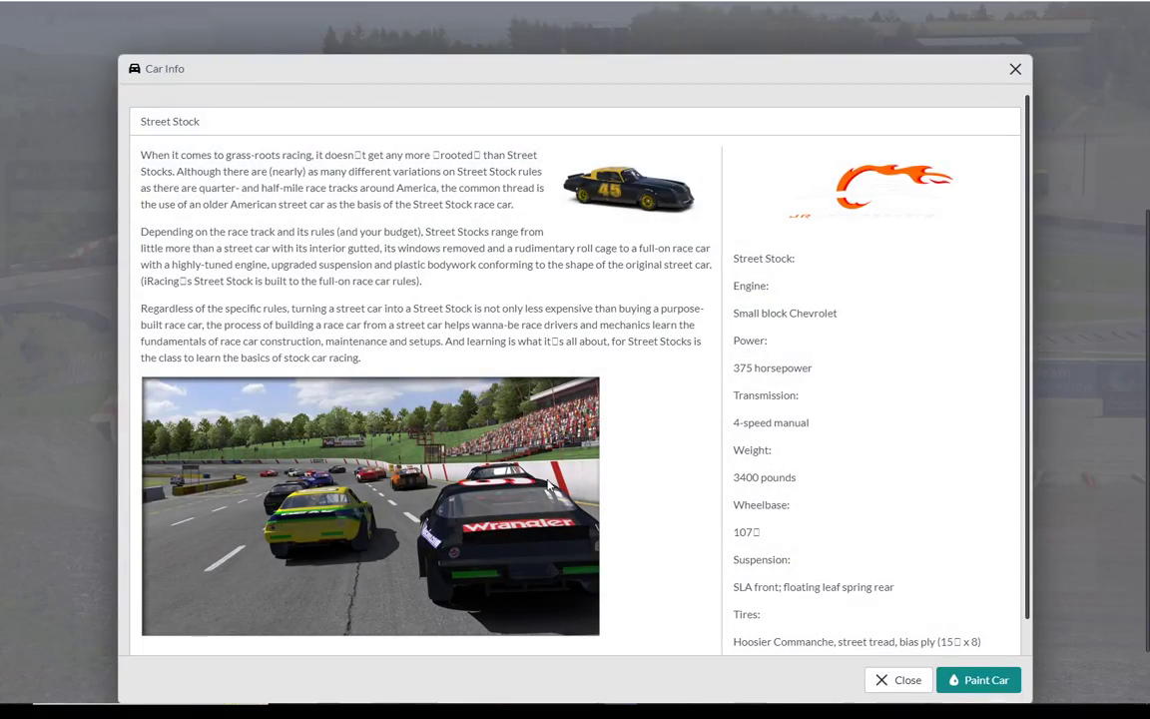
pyautogui.click(977, 680)
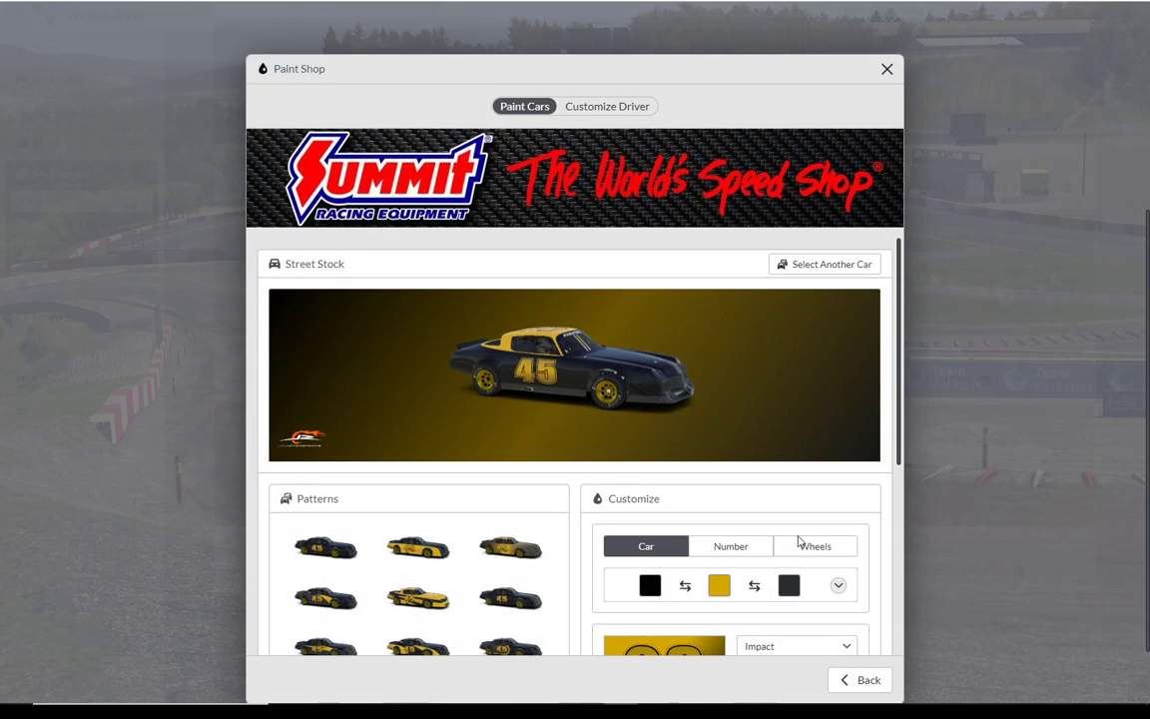
# Step: Set the Street Stock's wheel color to #ED1A3B, save it, and return to the list of owned cars
pyautogui.click(800, 544)
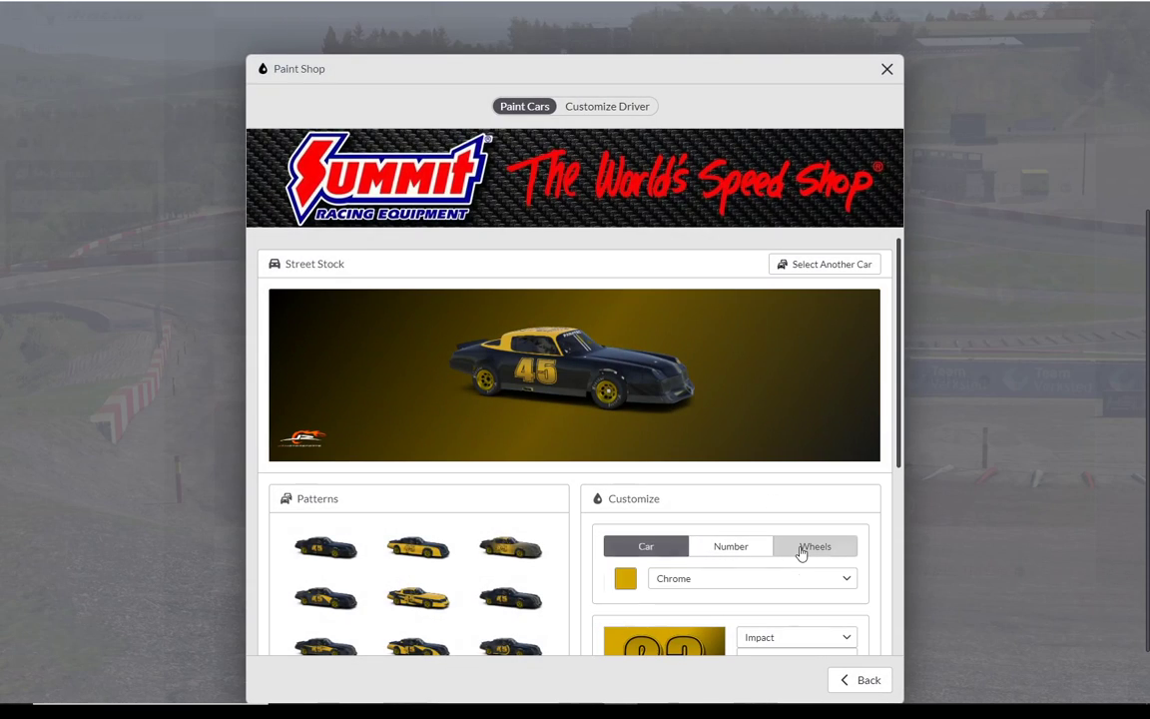
pyautogui.click(625, 579)
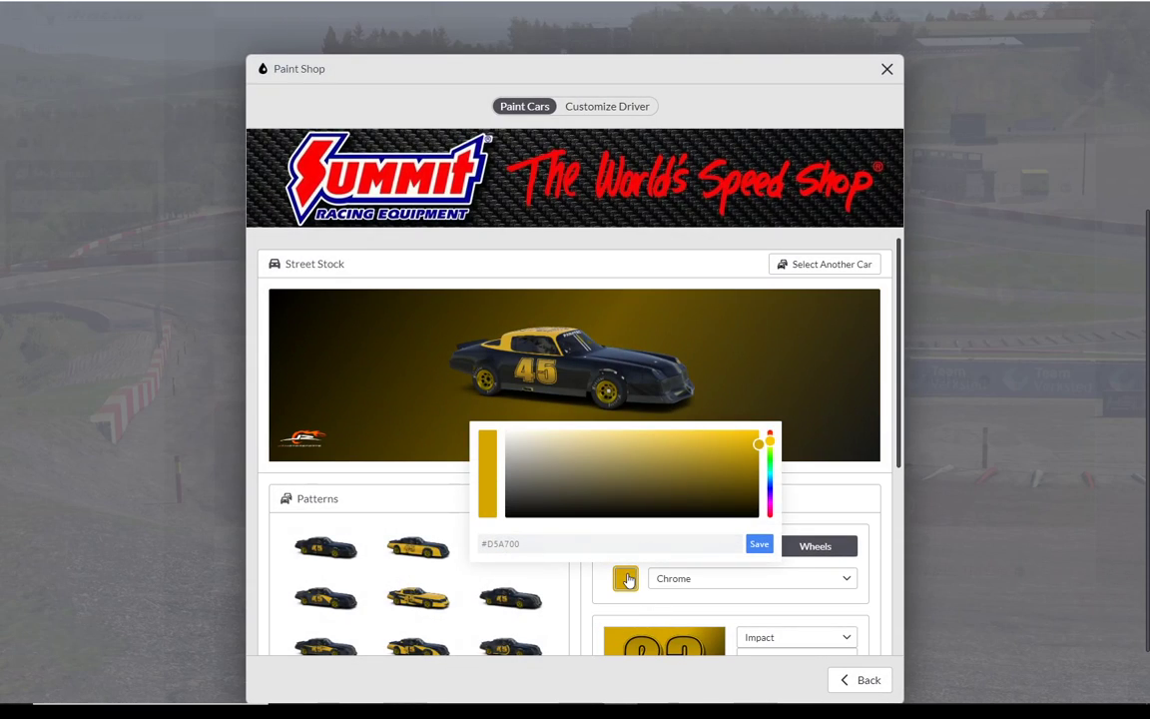
pyautogui.click(542, 543)
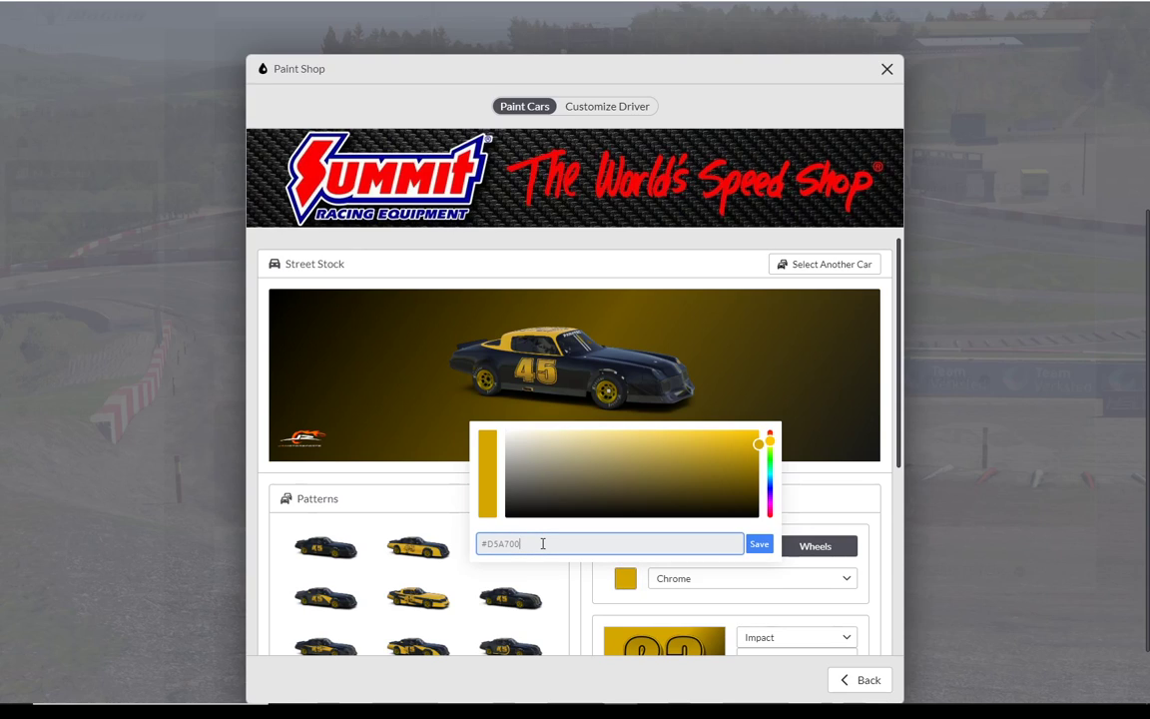
pyautogui.press('BackSpace')
pyautogui.press('BackSpace')
pyautogui.press('BackSpace')
pyautogui.press('BackSpace')
pyautogui.press('BackSpace')
pyautogui.press('BackSpace')
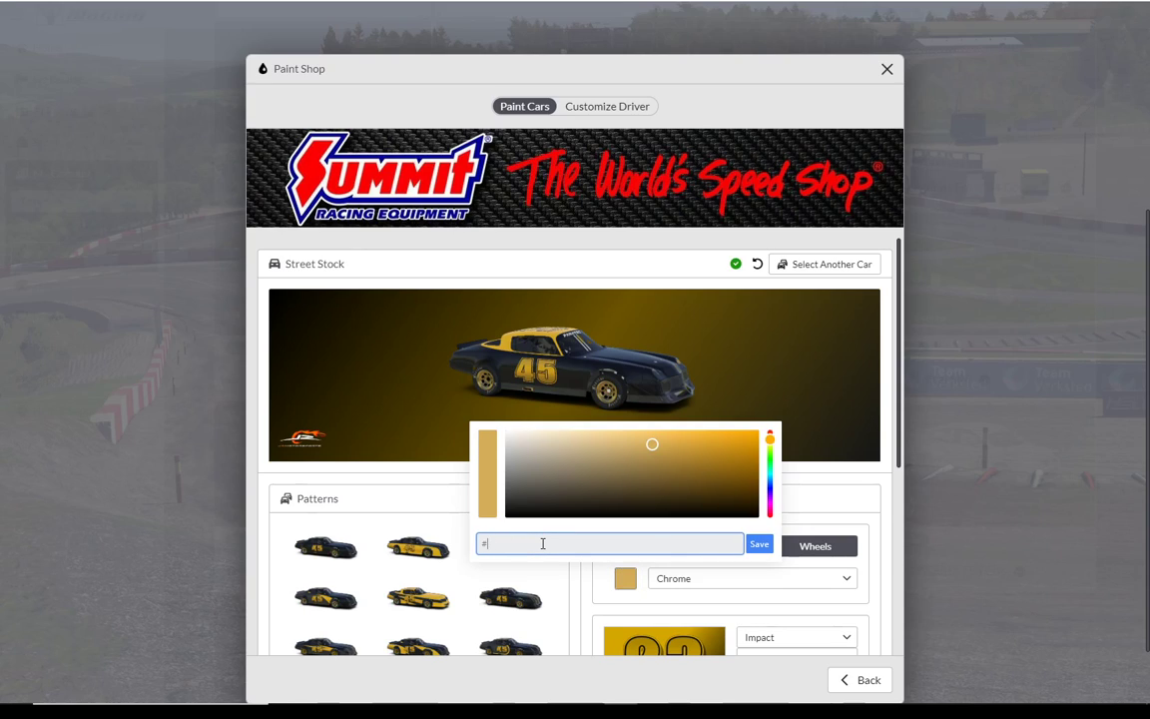
pyautogui.write('ED1')
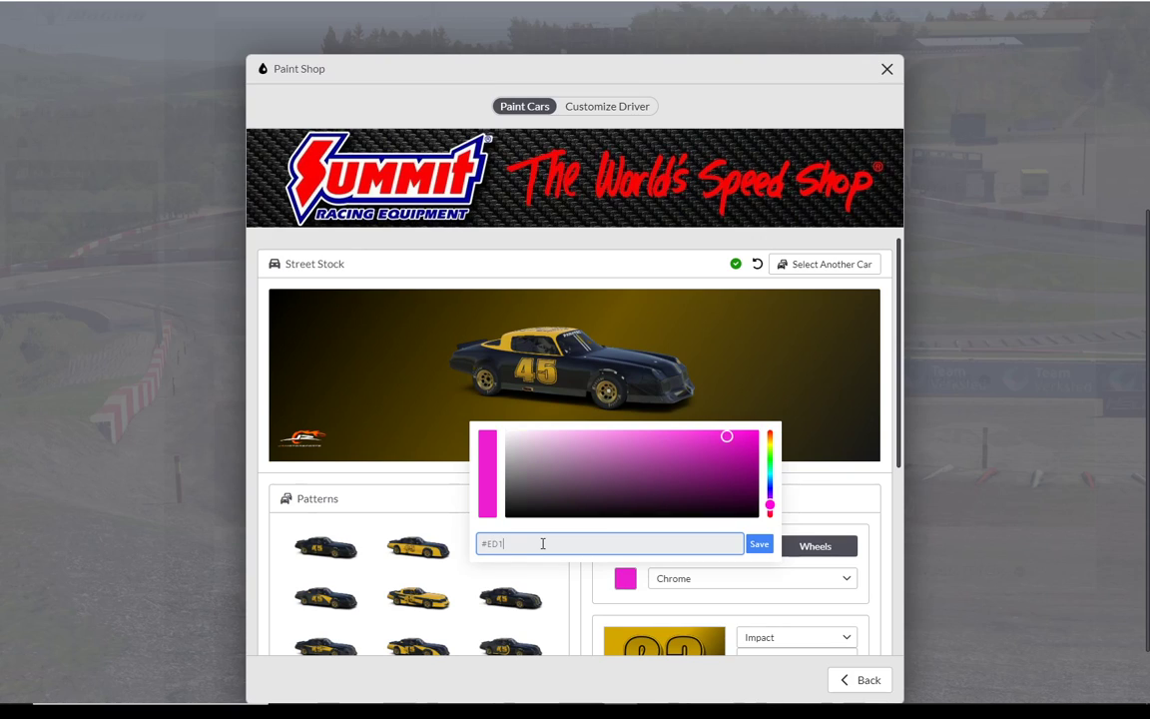
pyautogui.write('A38')
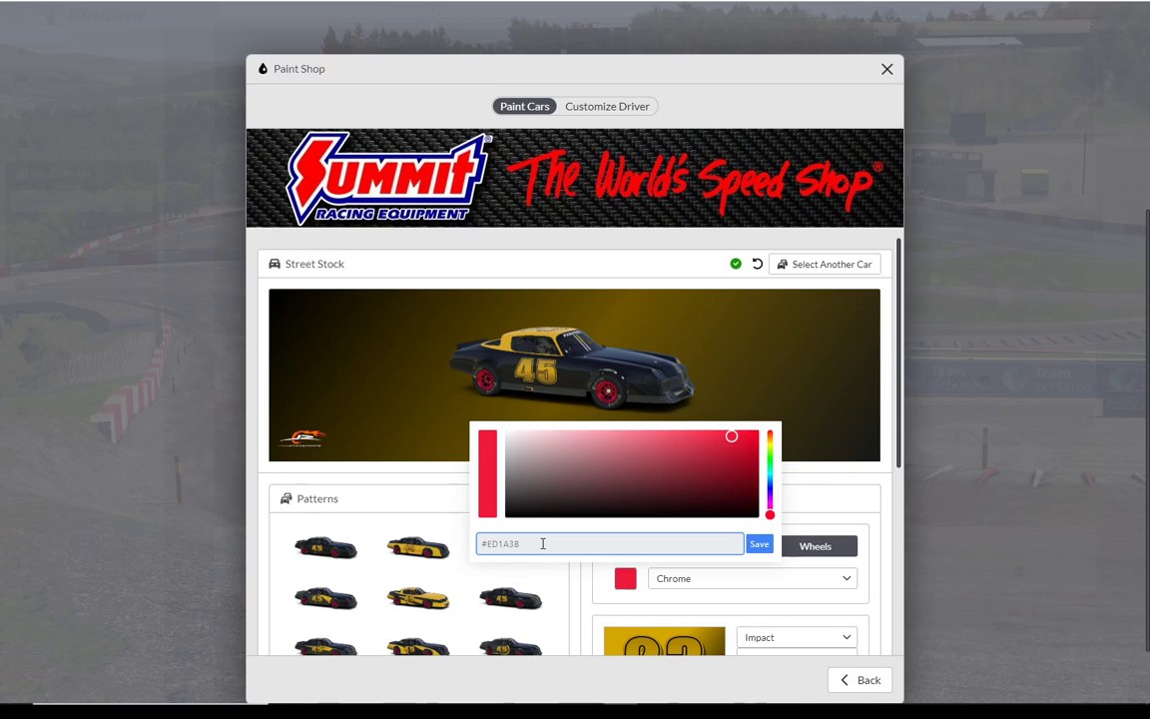
pyautogui.click(759, 545)
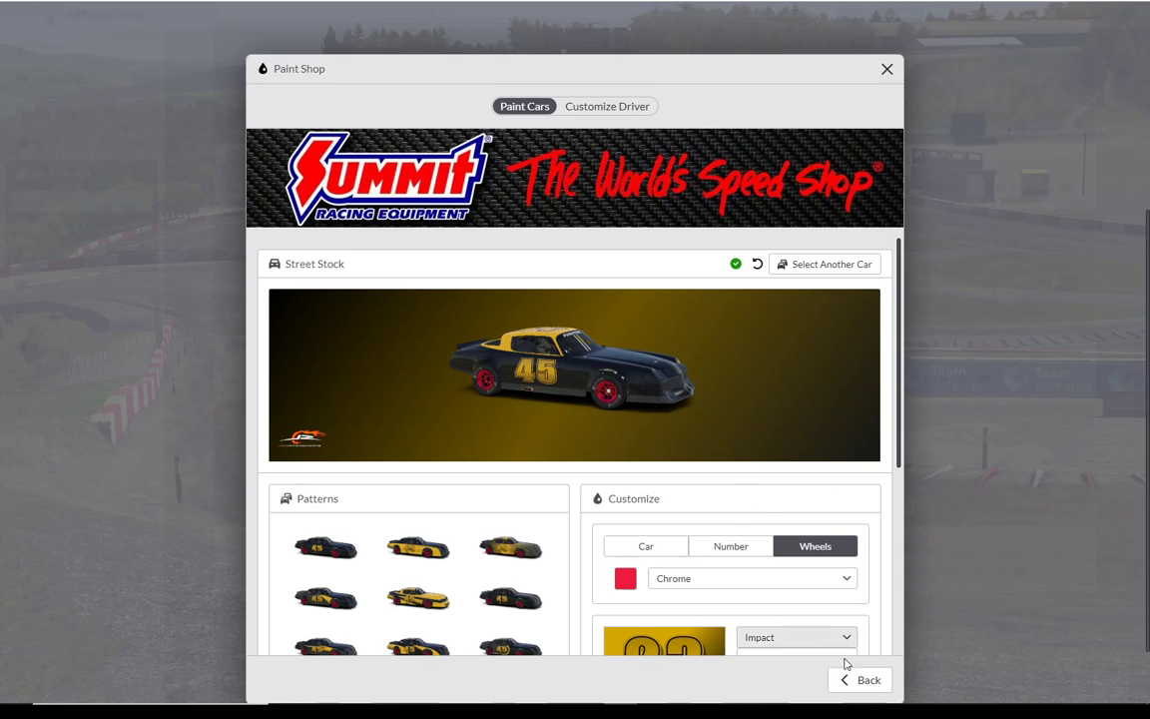
pyautogui.click(866, 680)
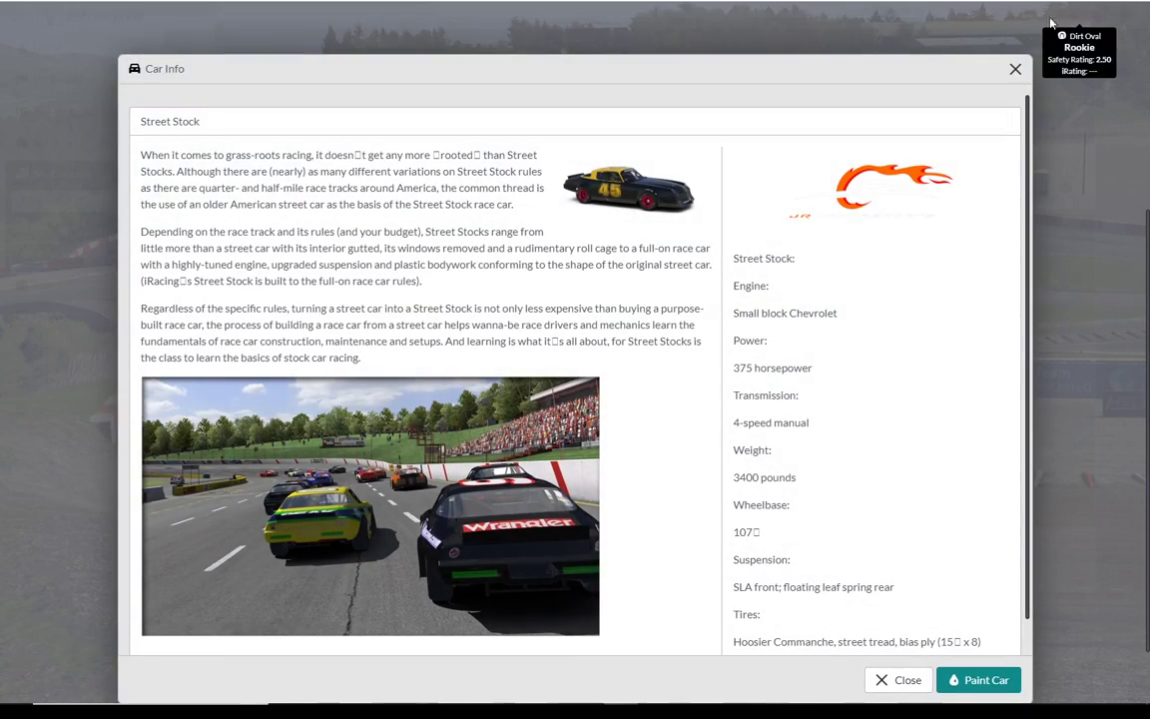
pyautogui.click(1016, 71)
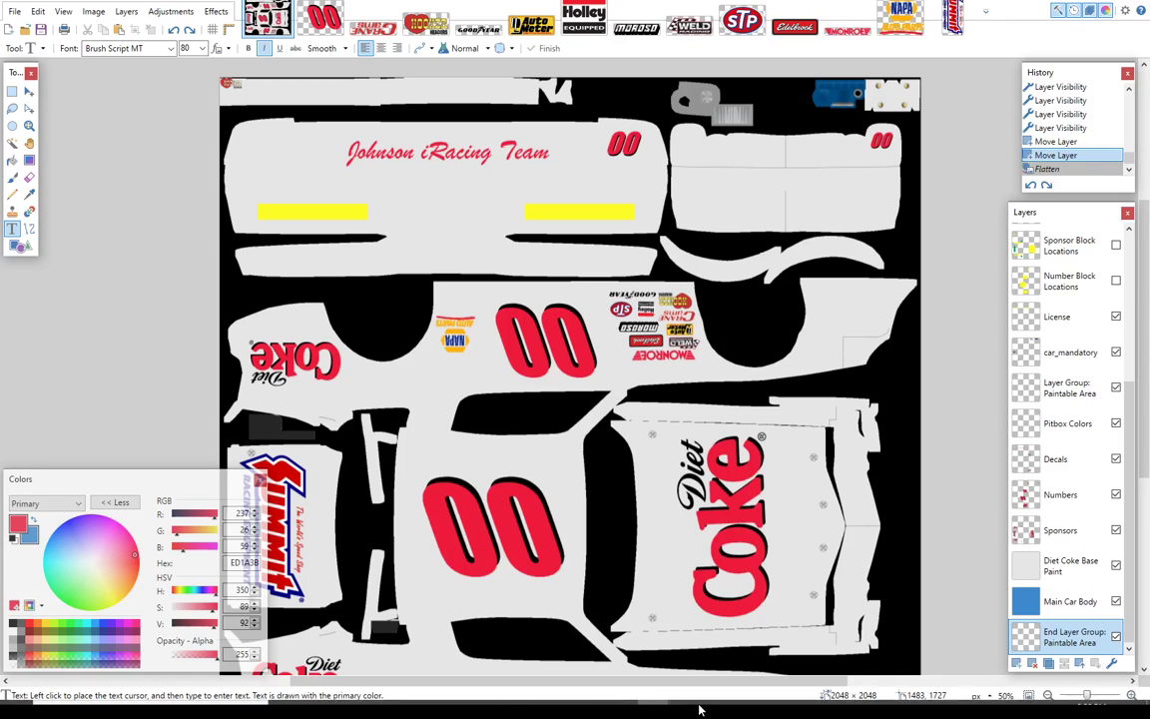
# Step: Switch to Chrome and open the iRacing member site home page in the Diet Coke logo search tab
pyautogui.moveTo(689, 711)
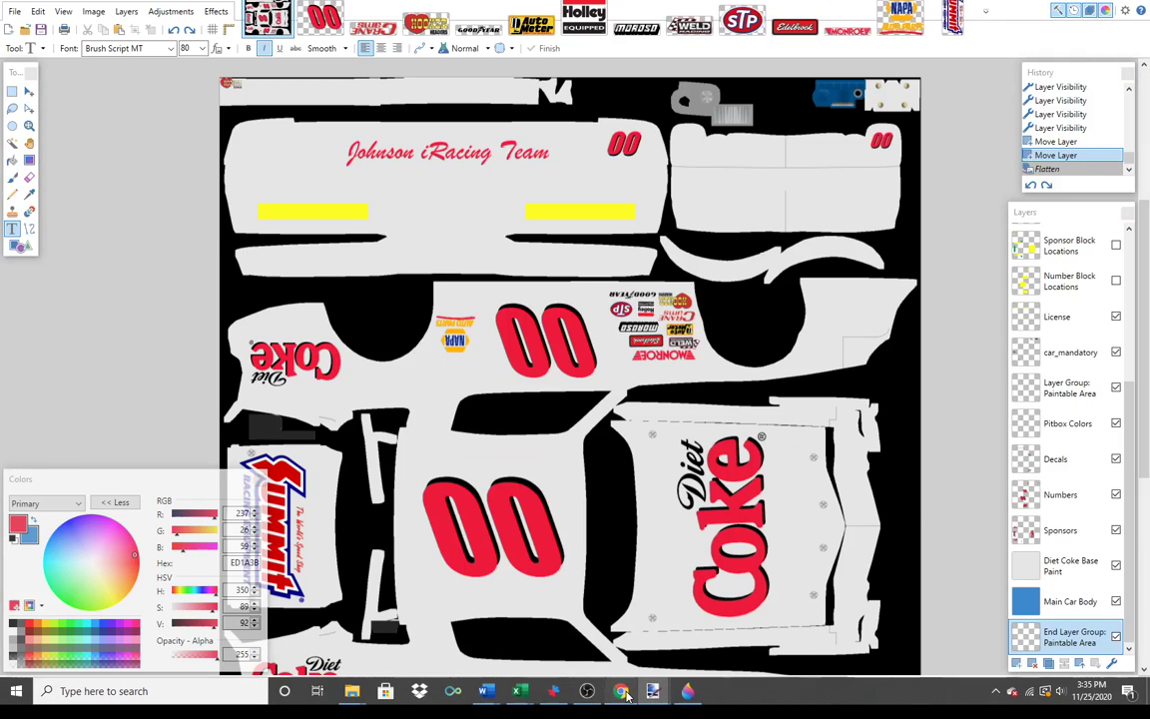
pyautogui.click(624, 692)
pyautogui.click(128, 6)
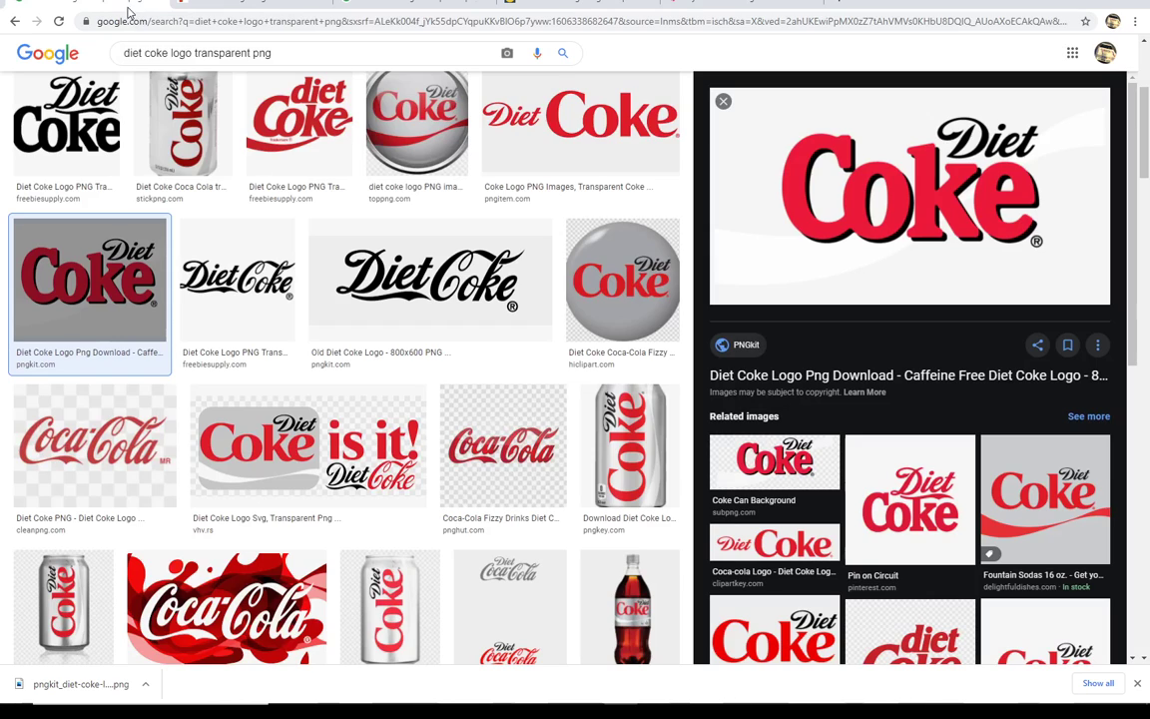
pyautogui.click(183, 24)
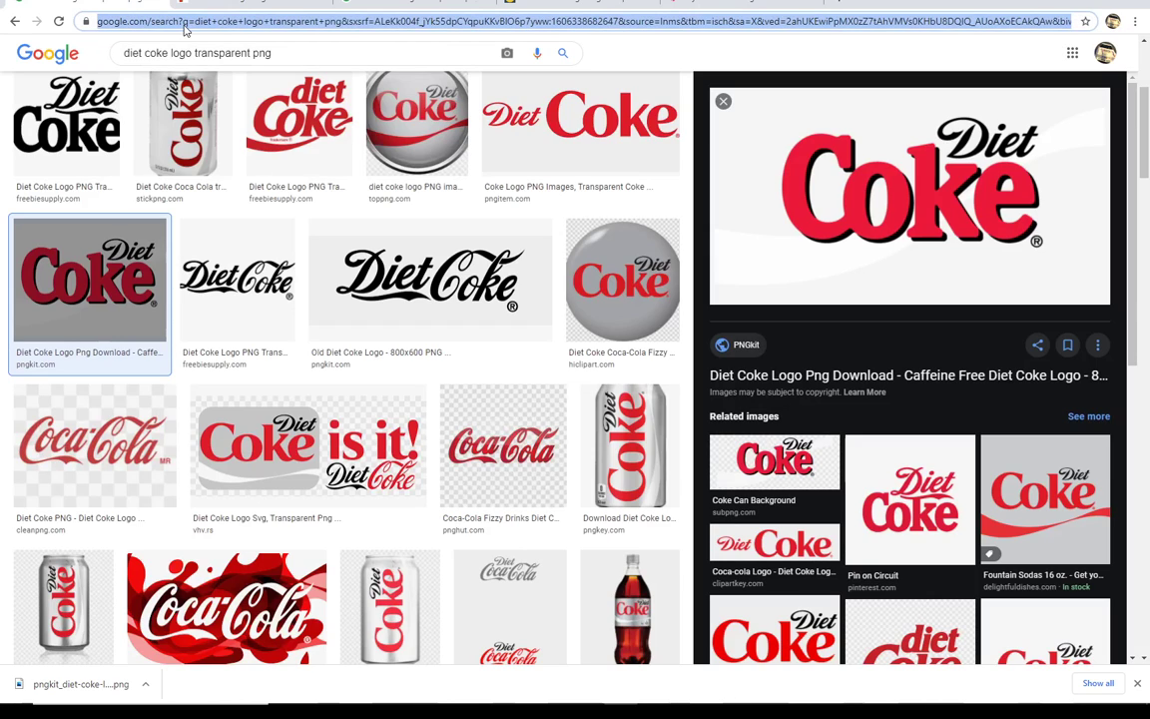
pyautogui.write('iracing.com/membersite/member/Home.do')
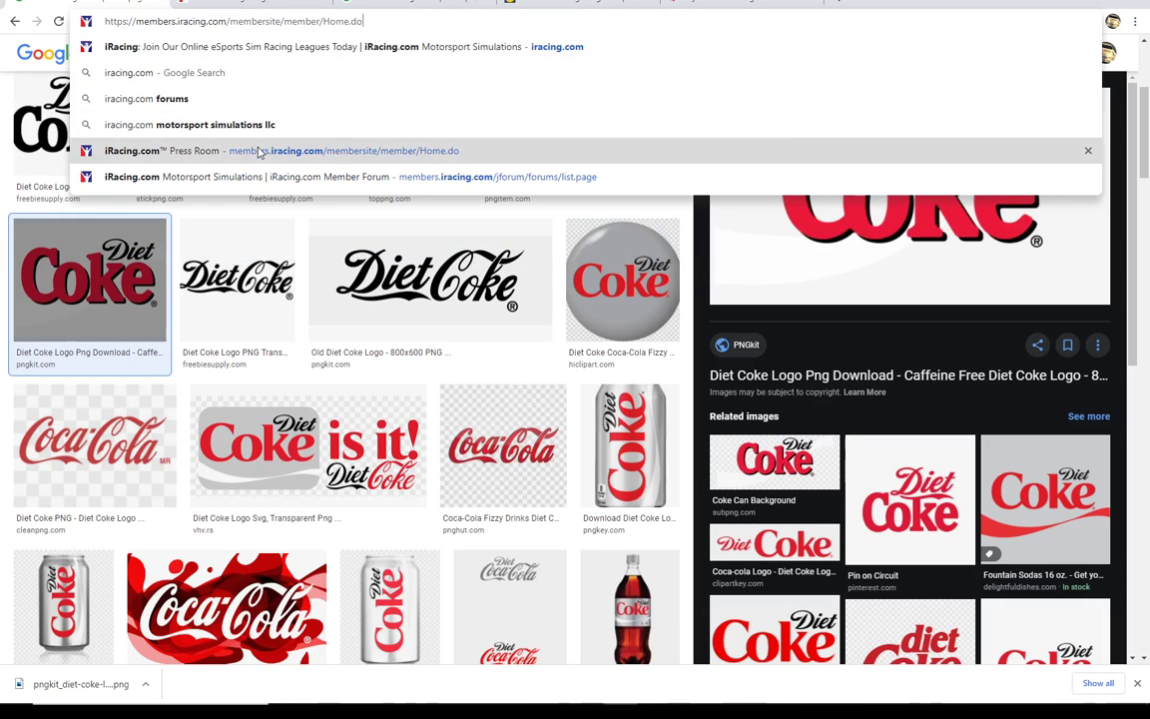
pyautogui.click(257, 151)
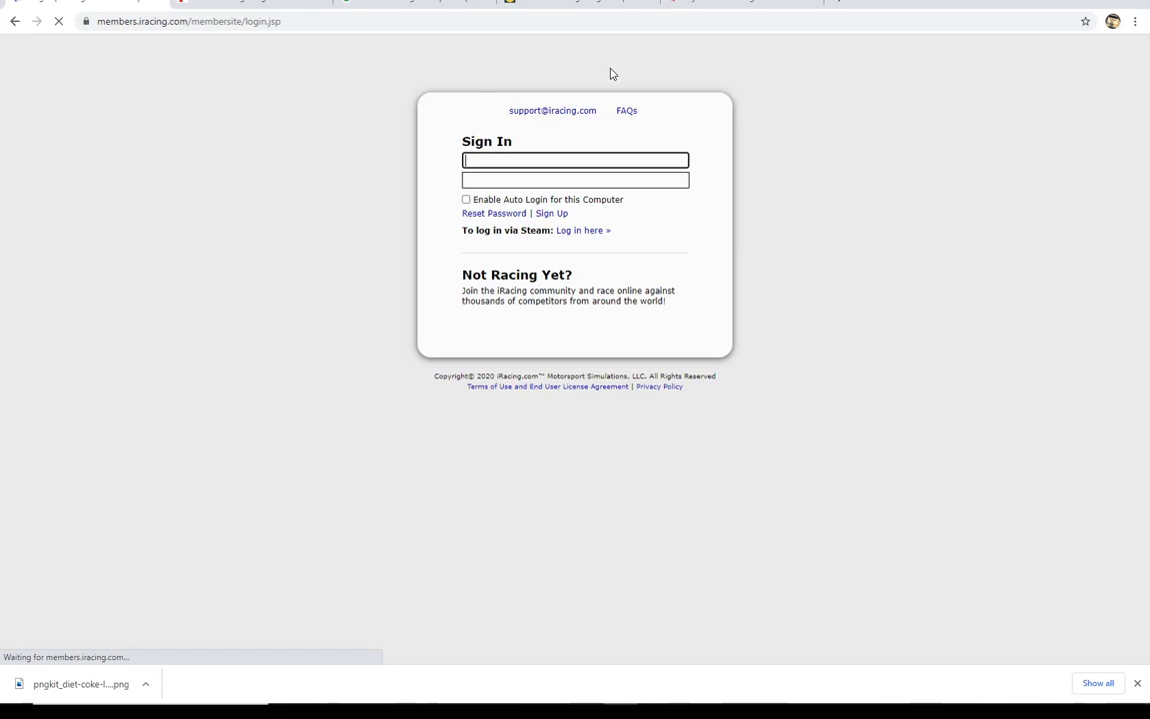
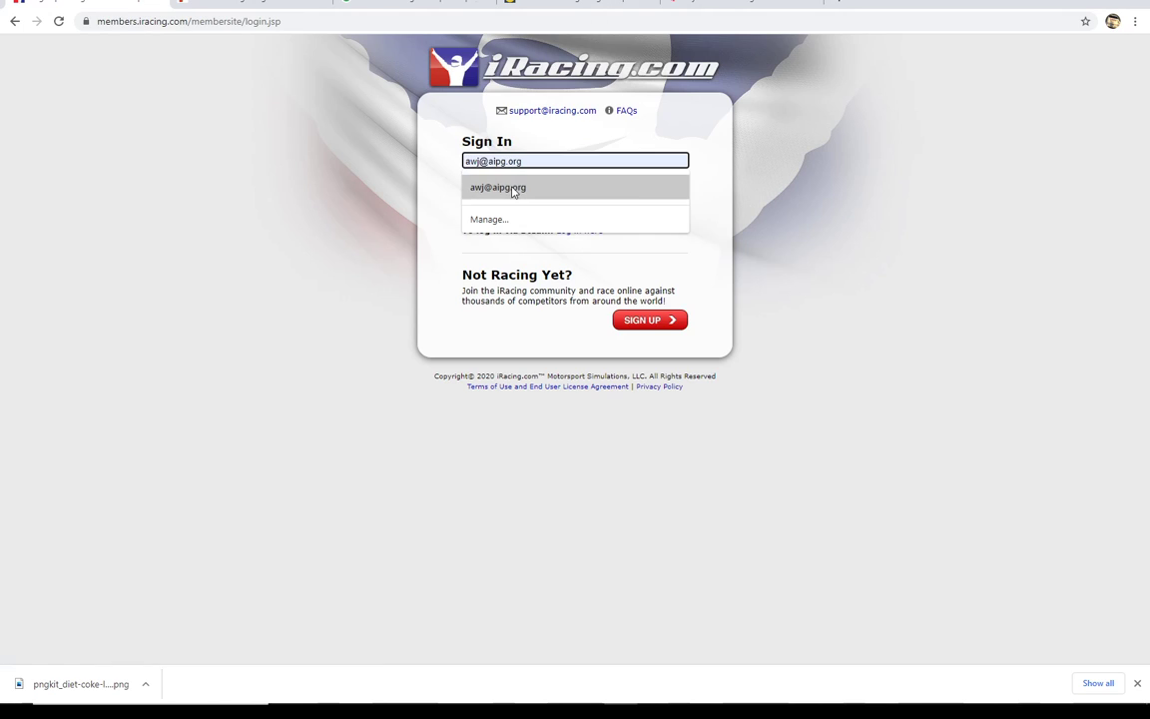
# Step: Sign in to the iRacing member site with the saved account e-mail and the account password
pyautogui.click(514, 188)
pyautogui.click(520, 180)
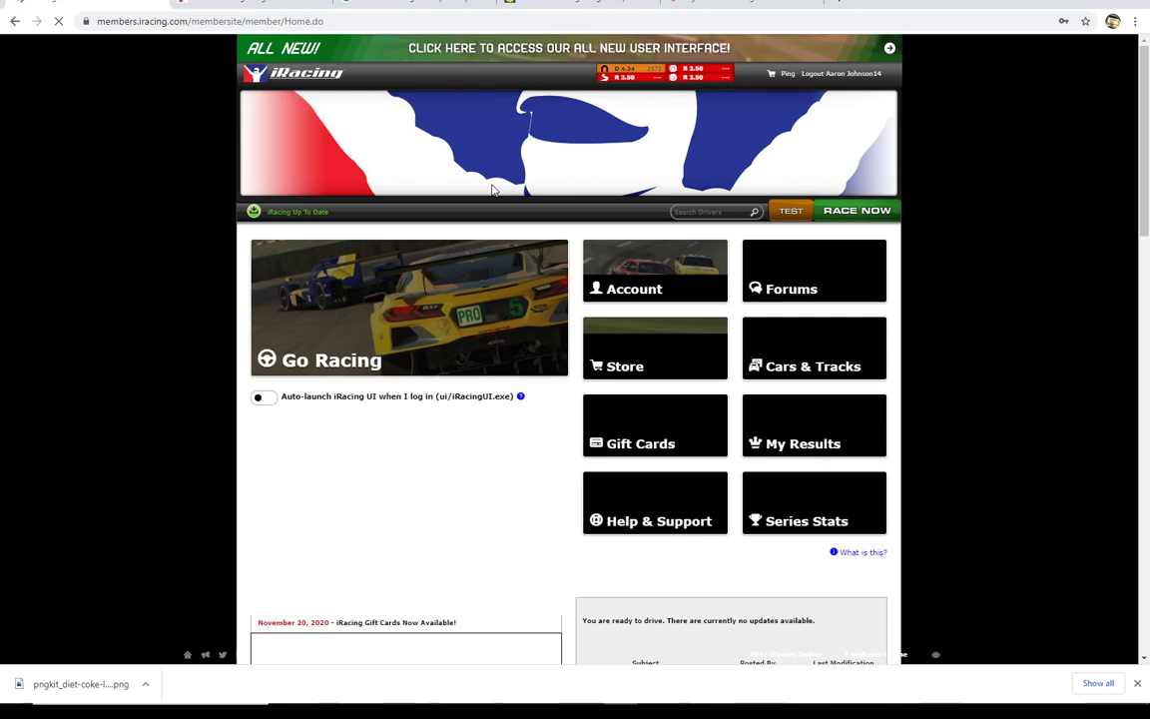
# Step: Launch a test session with the Street Stock at USA International Speedway, keeping the time of day at Afternoon
pyautogui.click(787, 211)
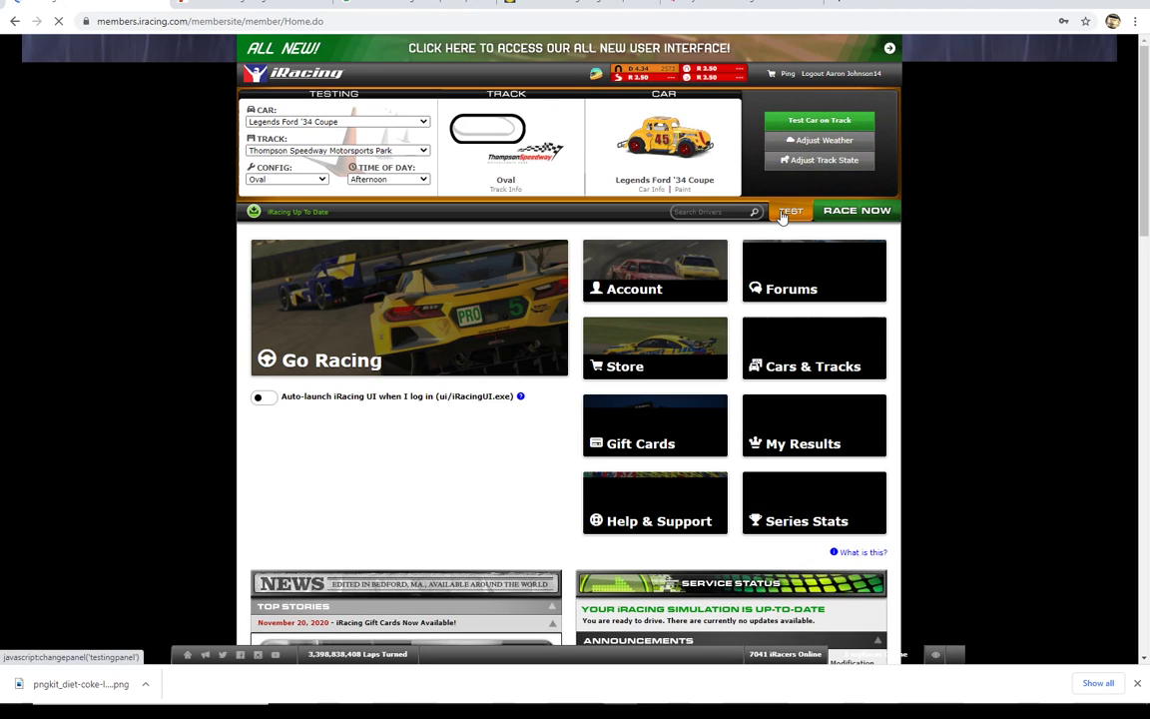
pyautogui.click(421, 123)
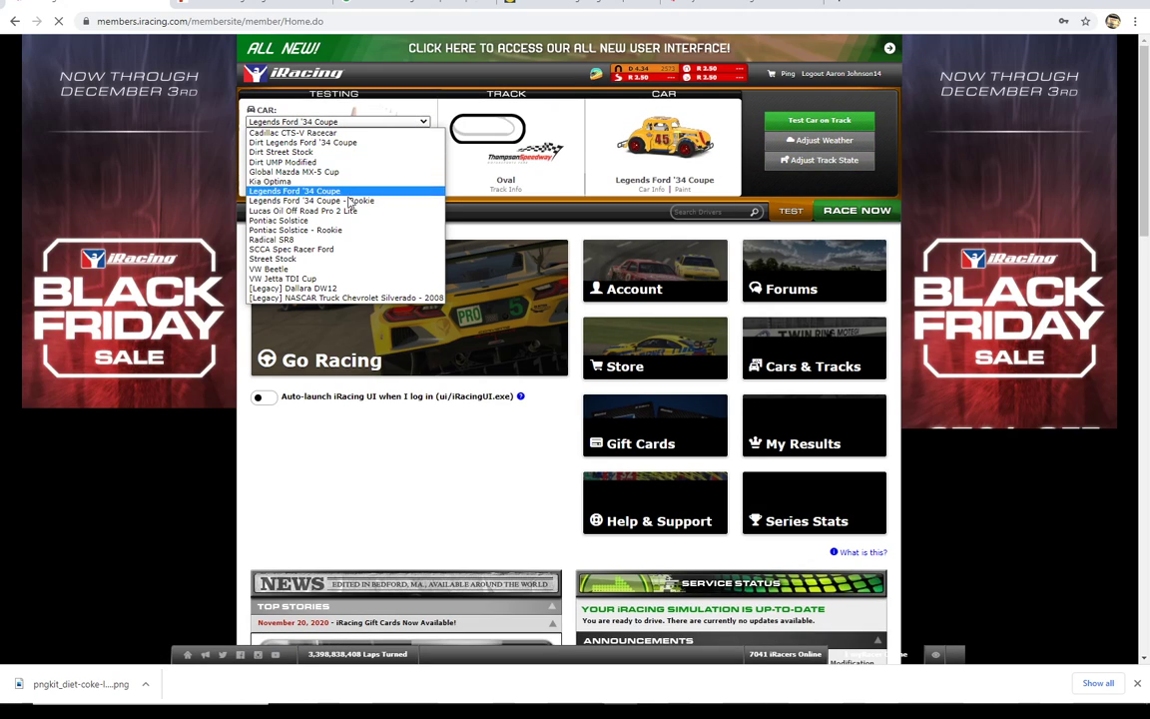
pyautogui.click(303, 259)
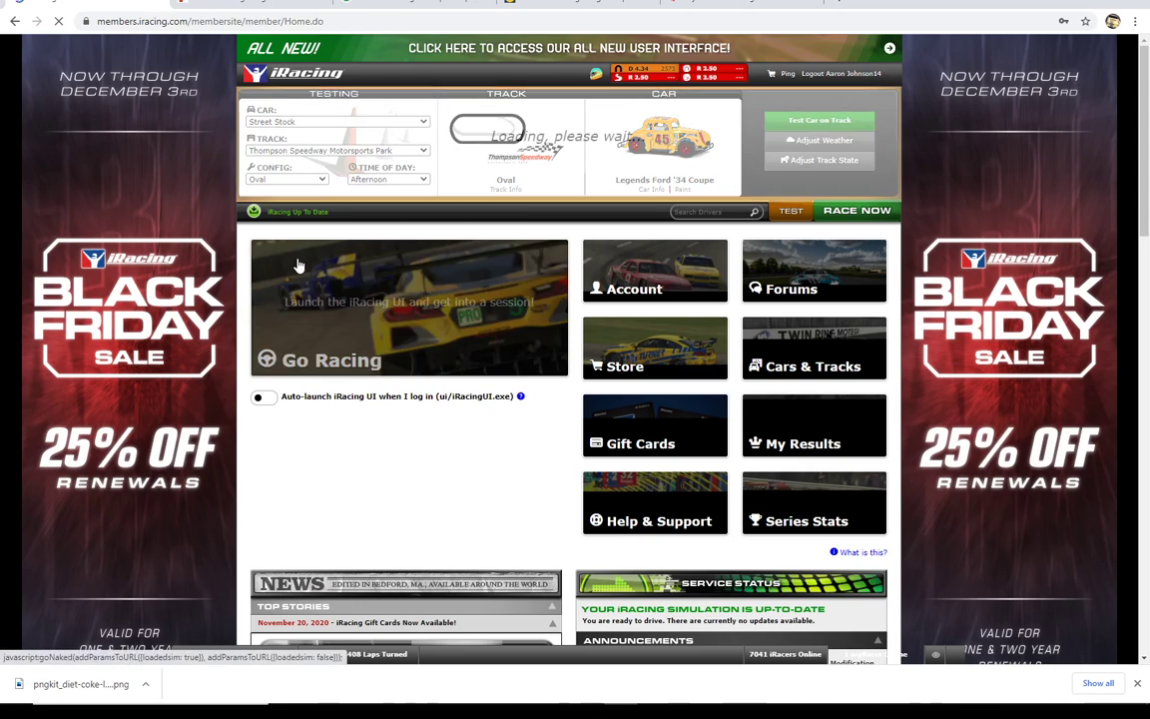
pyautogui.click(411, 151)
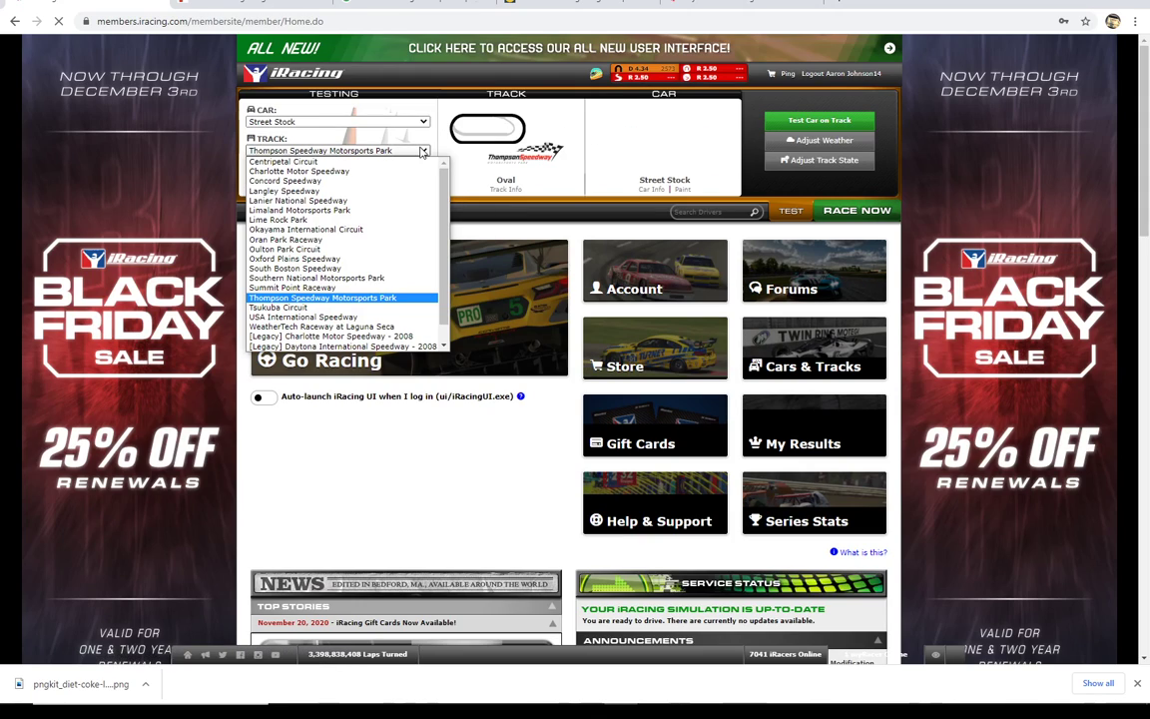
pyautogui.click(305, 317)
pyautogui.click(420, 182)
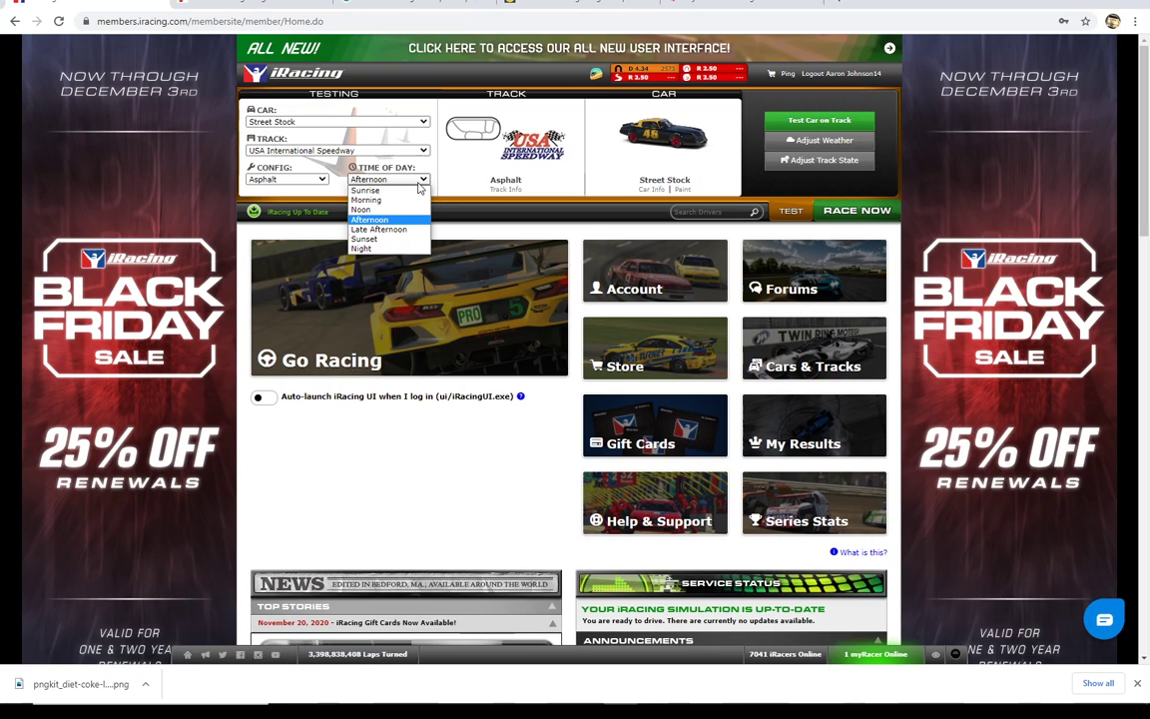
pyautogui.click(420, 184)
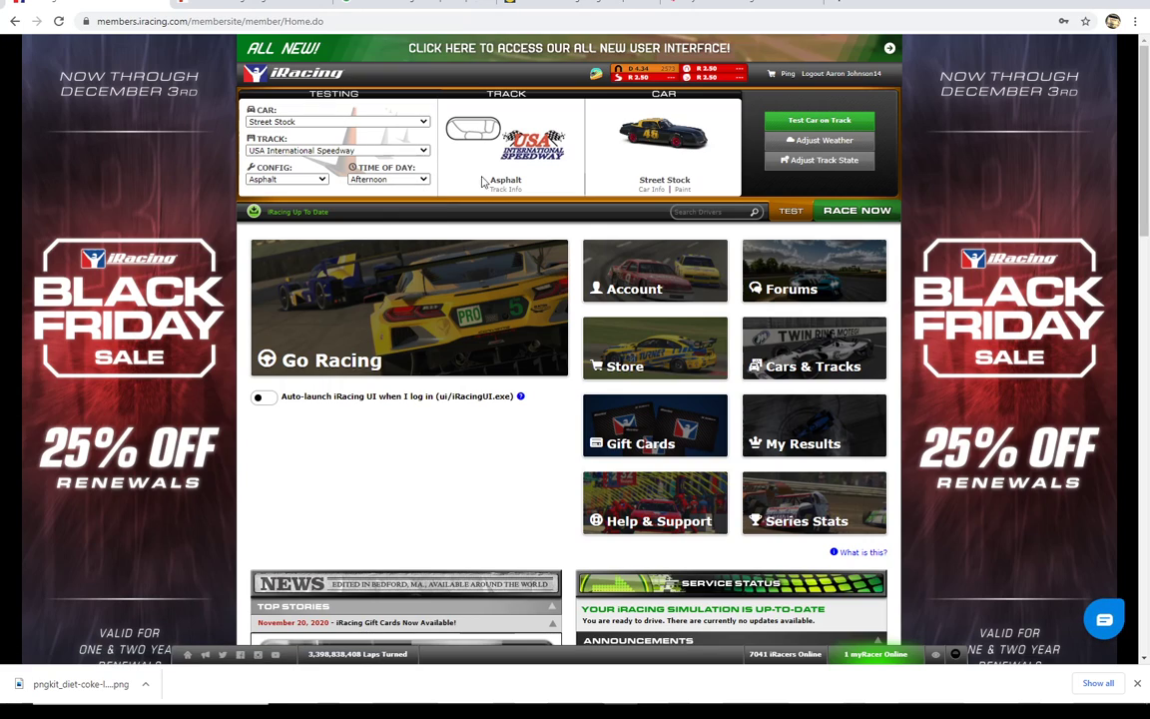
pyautogui.click(793, 124)
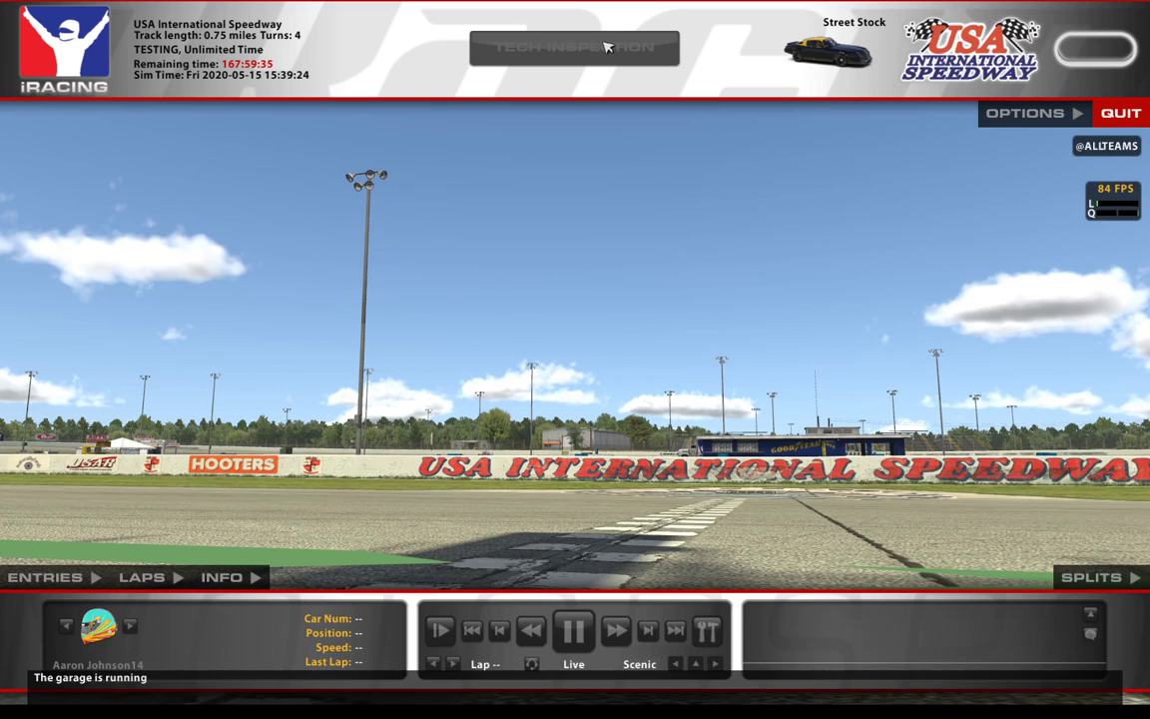
# Step: Enter the Street Stock in the test session, drive it out of pit lane onto the track, and exit the car
pyautogui.click(609, 47)
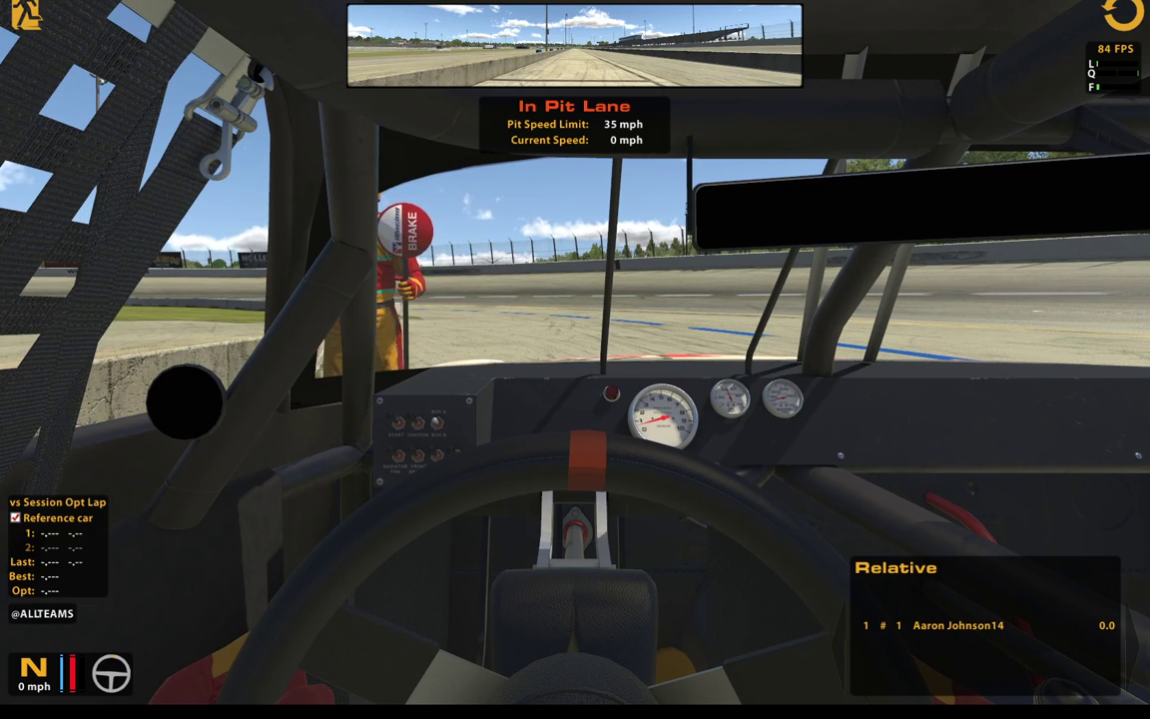
pyautogui.press('Escape')
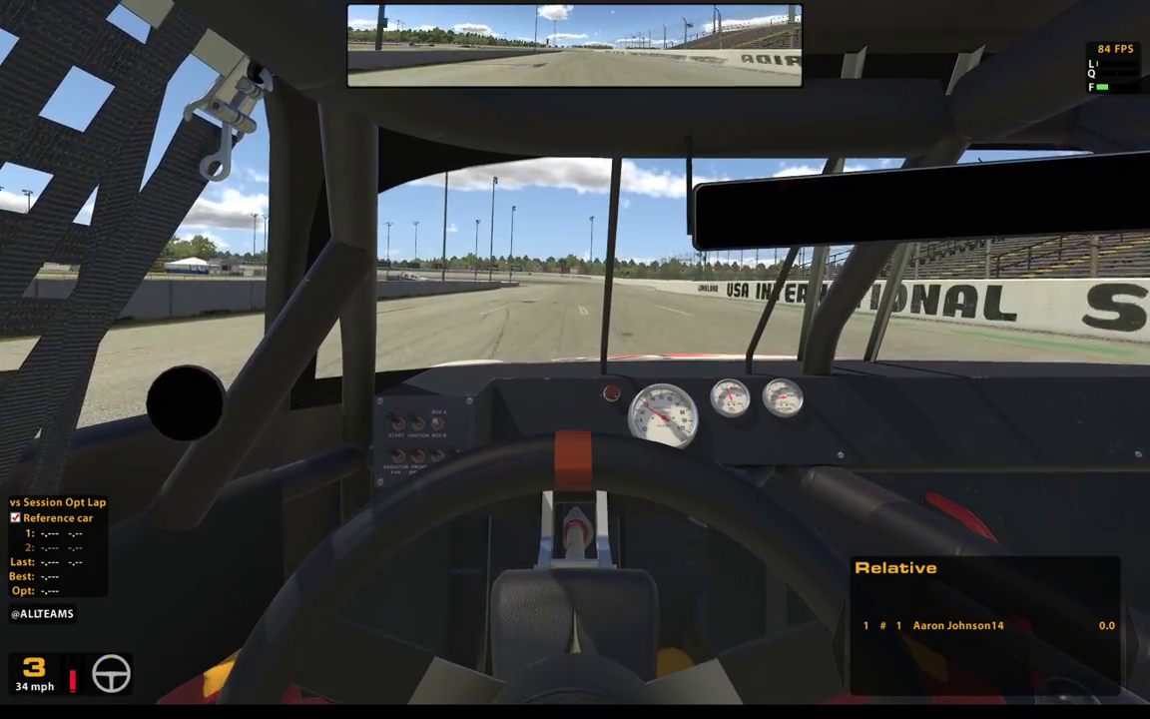
pyautogui.press('Escape')
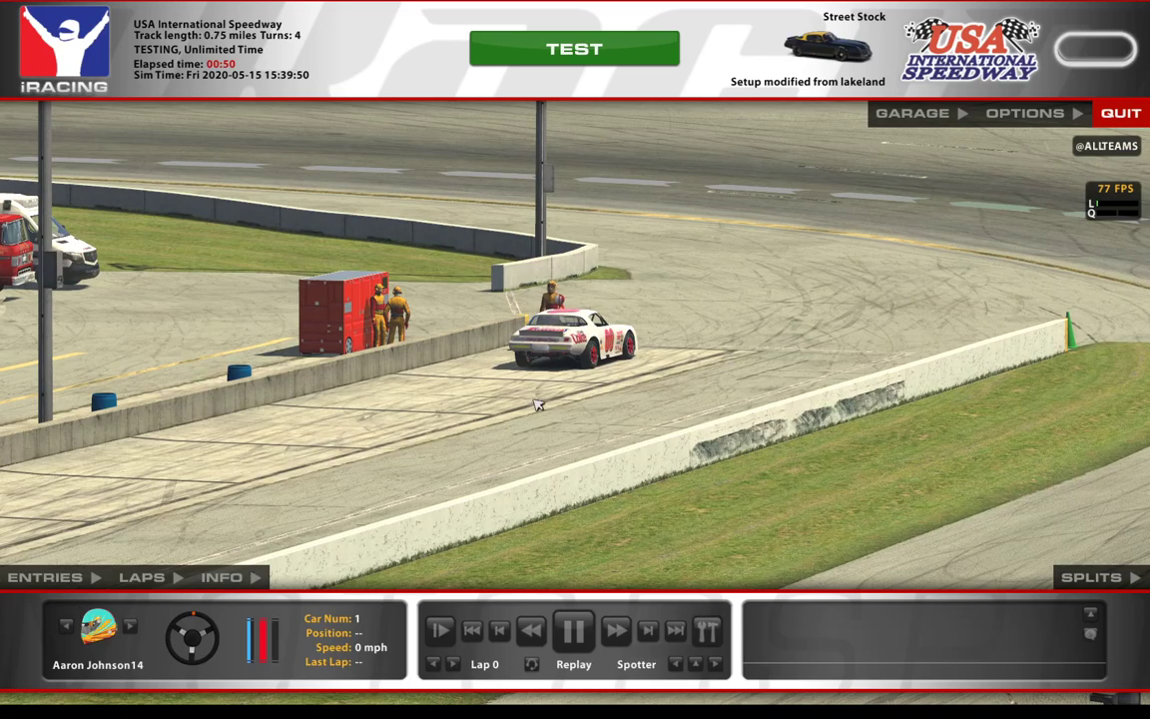
# Step: Fast-forward the replay to the car on track and pause it where the Diet Coke paint can be inspected from the side
pyautogui.doubleClick(615, 632)
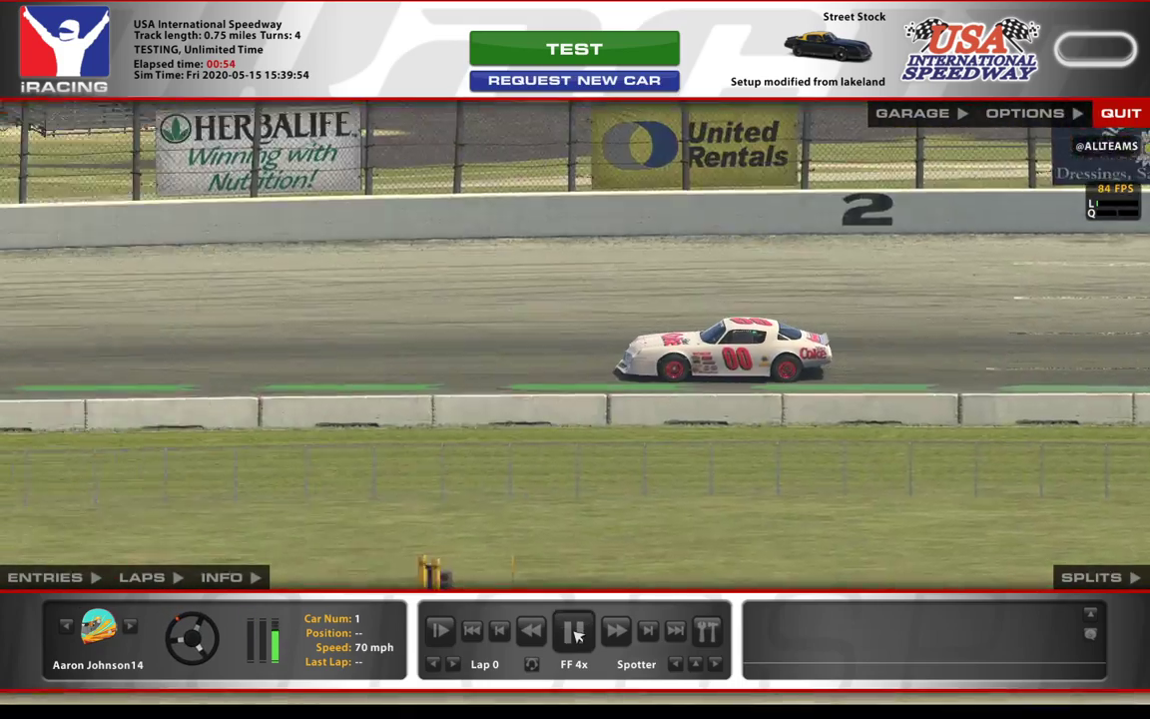
pyautogui.click(575, 631)
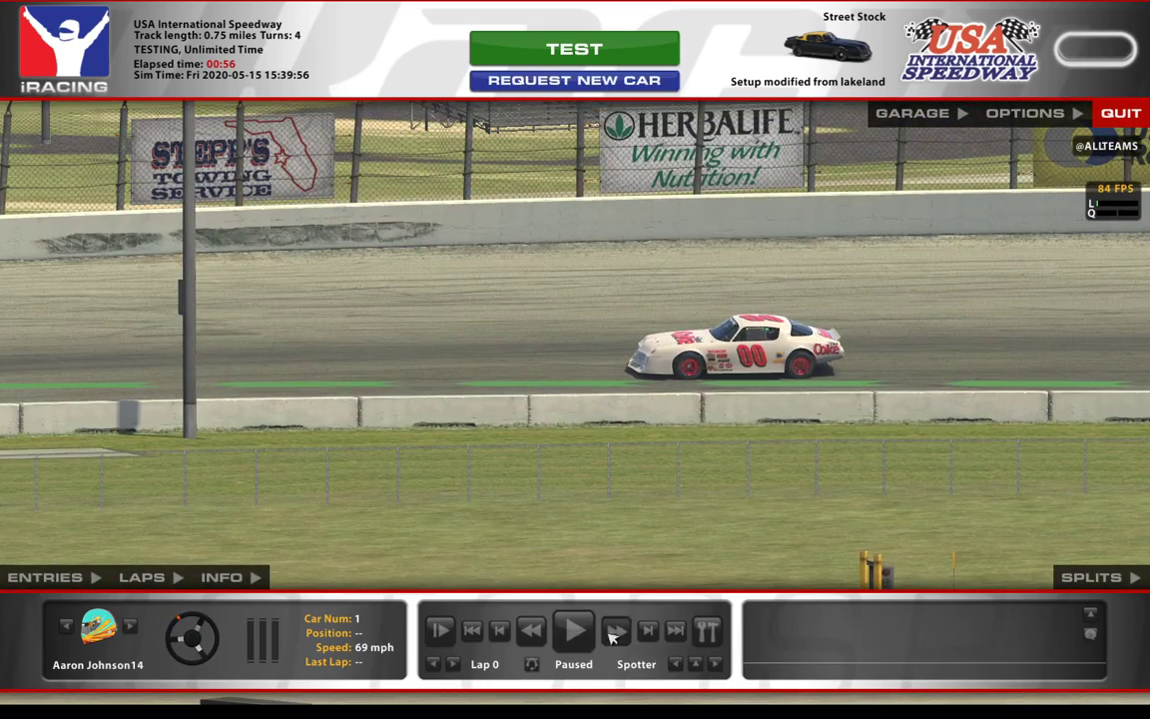
pyautogui.click(576, 631)
pyautogui.click(576, 631)
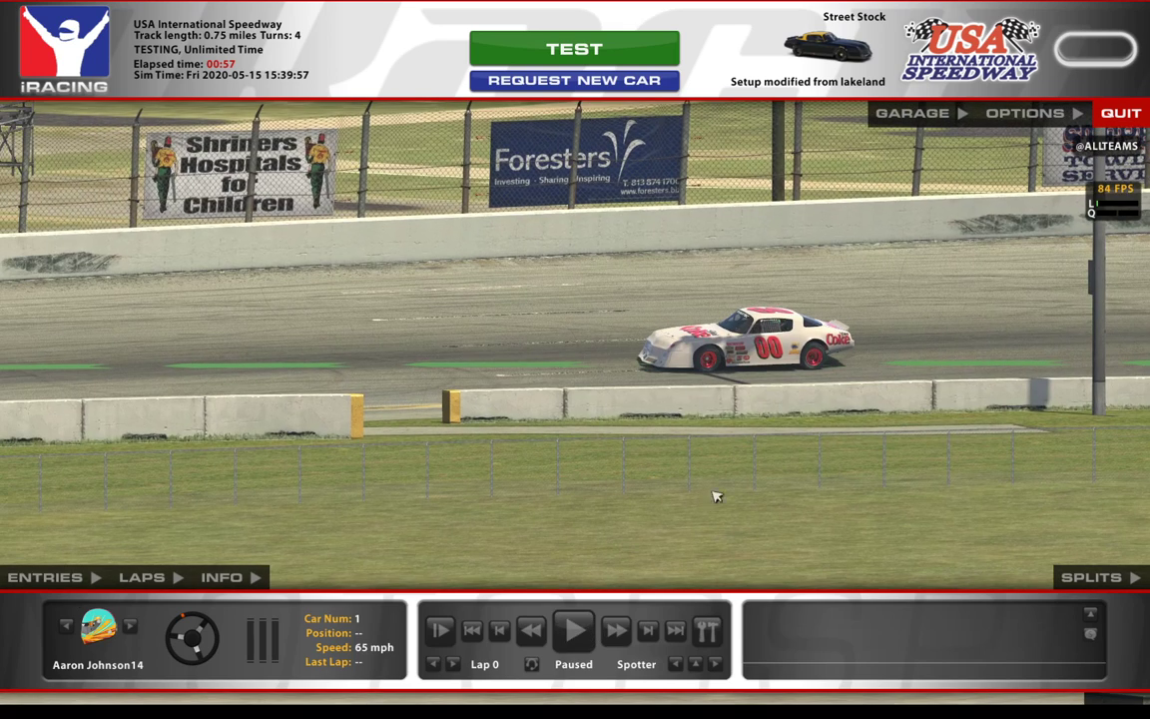
pyautogui.click(576, 631)
pyautogui.click(580, 631)
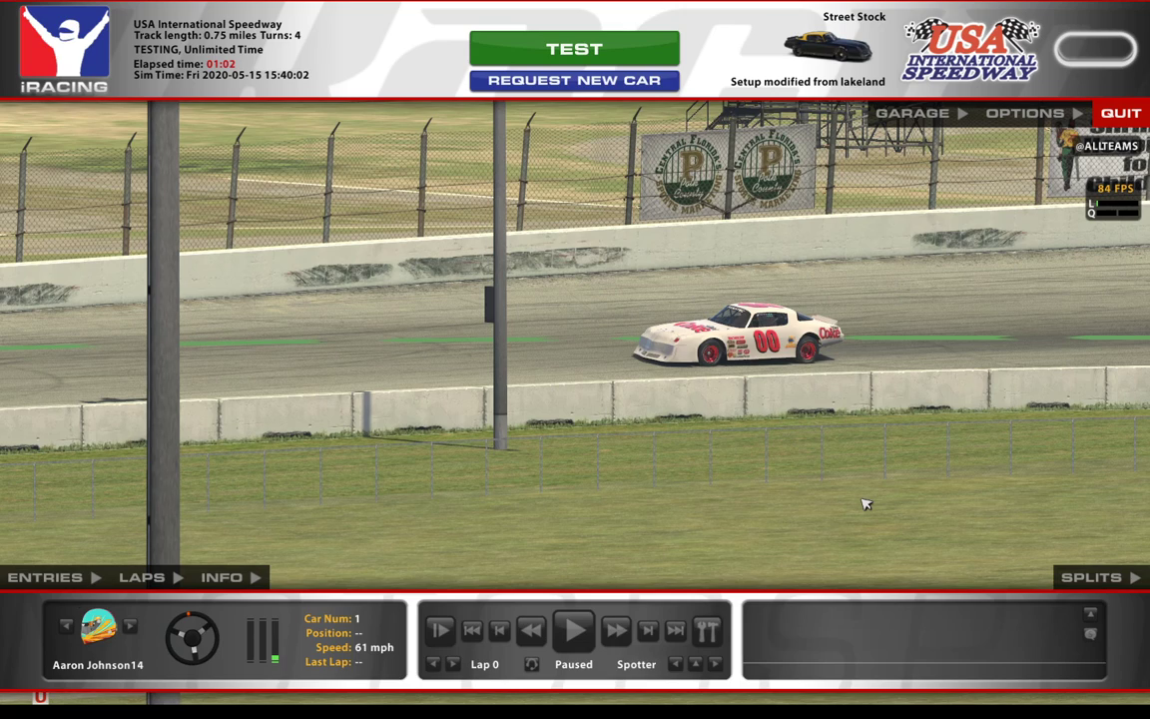
# Step: Open the camera editor and set the spotter camera's zoom to about 64.91 for a close view of the car
pyautogui.hotkey('ctrl', 'F12')
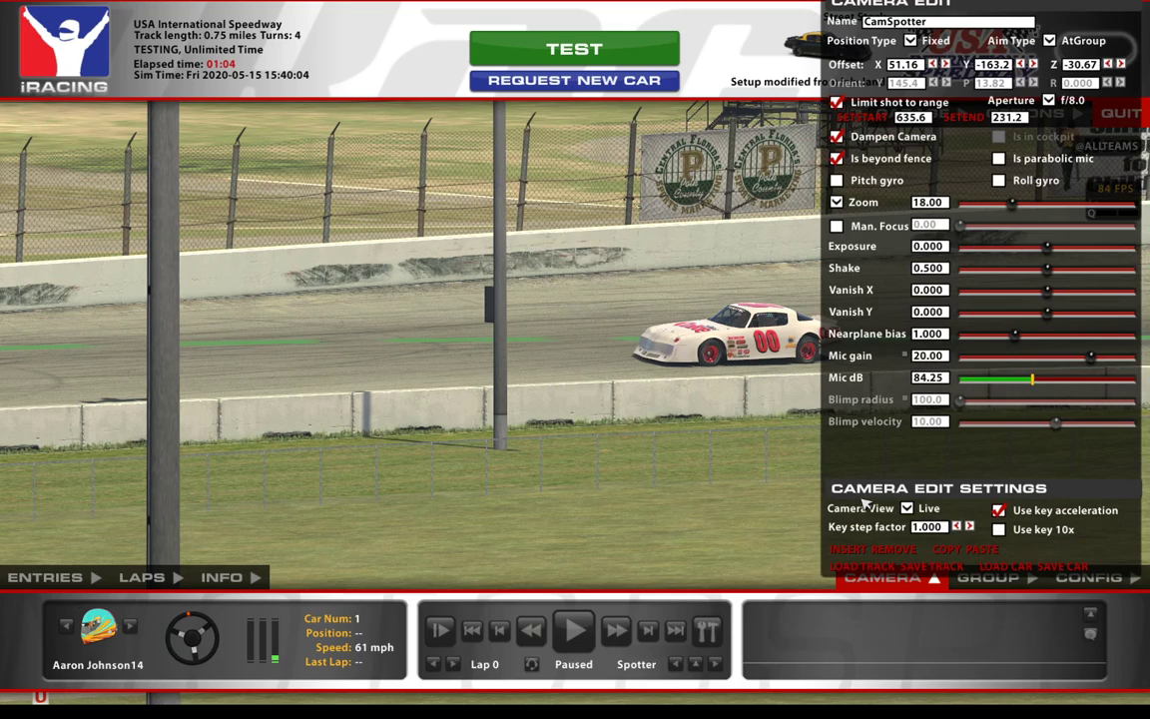
pyautogui.click(1022, 204)
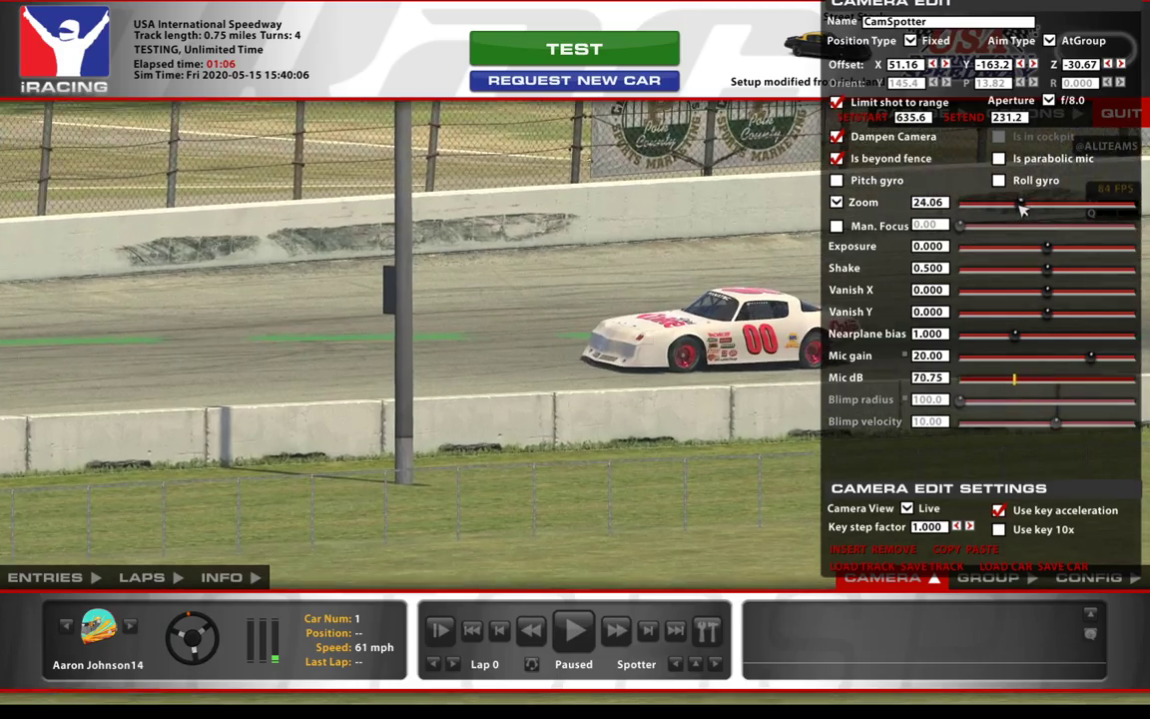
pyautogui.moveTo(1021, 207); pyautogui.dragTo(1061, 207)
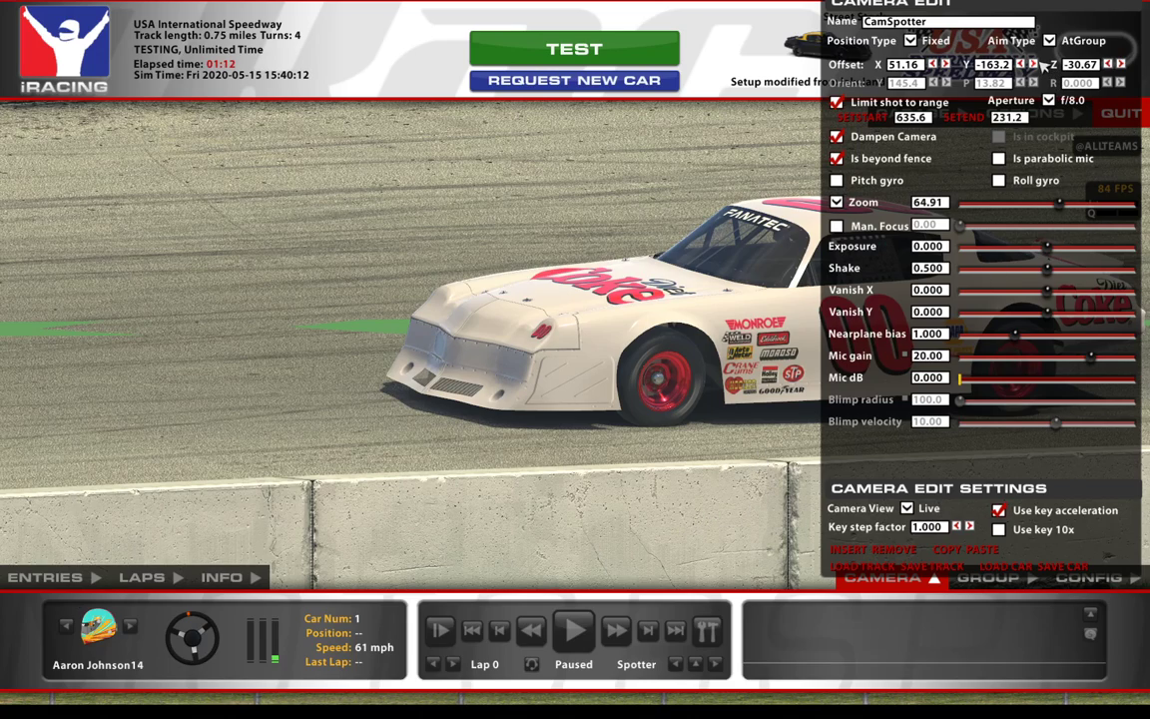
# Step: Shift the spotter camera's offset to about X 434.2, Y -26.32 to inspect the paint along the side and rear of the car
pyautogui.click(1034, 64)
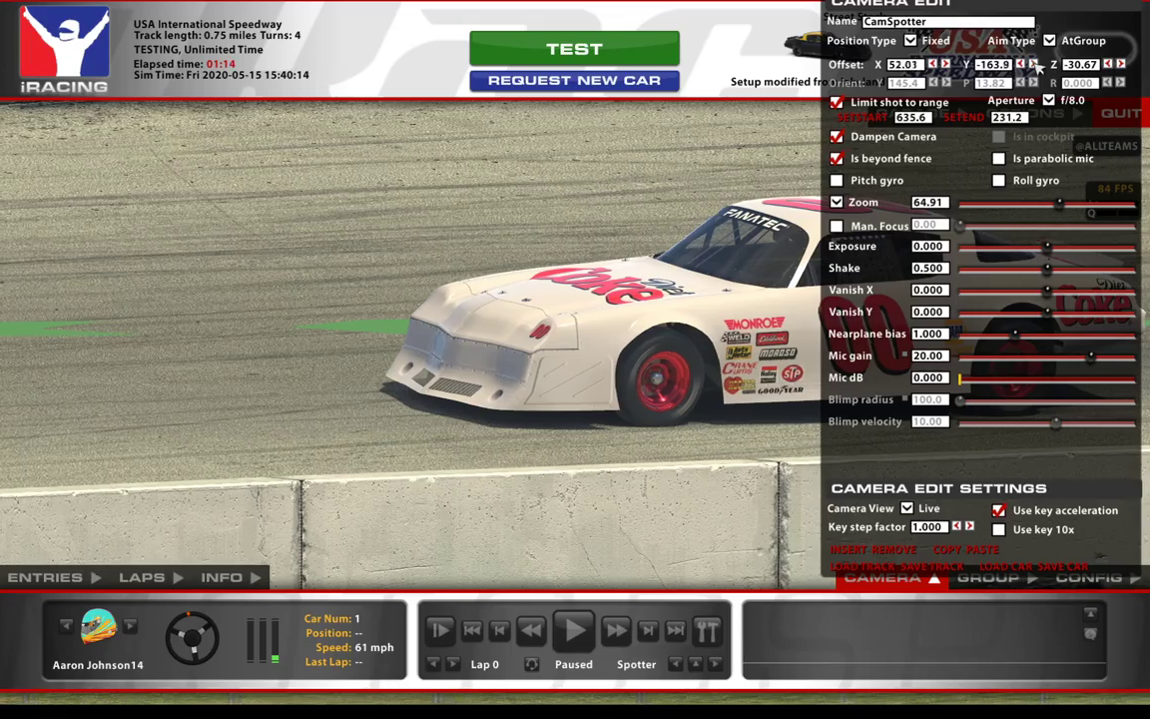
pyautogui.click(1037, 65)
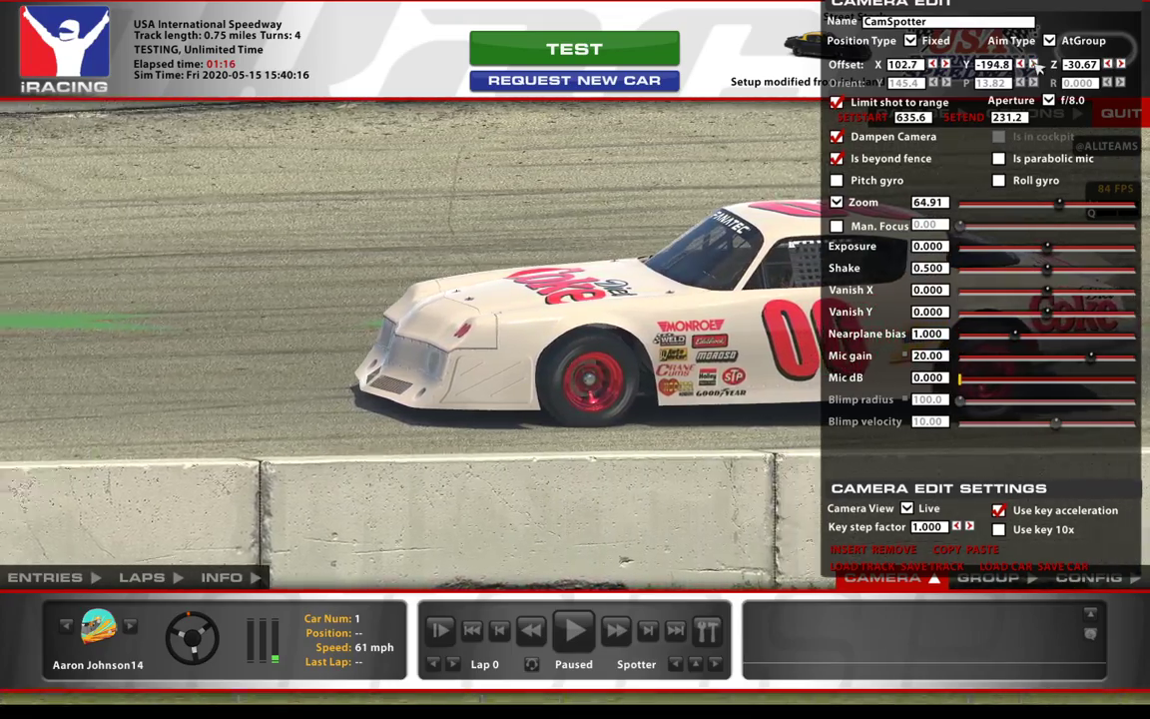
pyautogui.click(1036, 65)
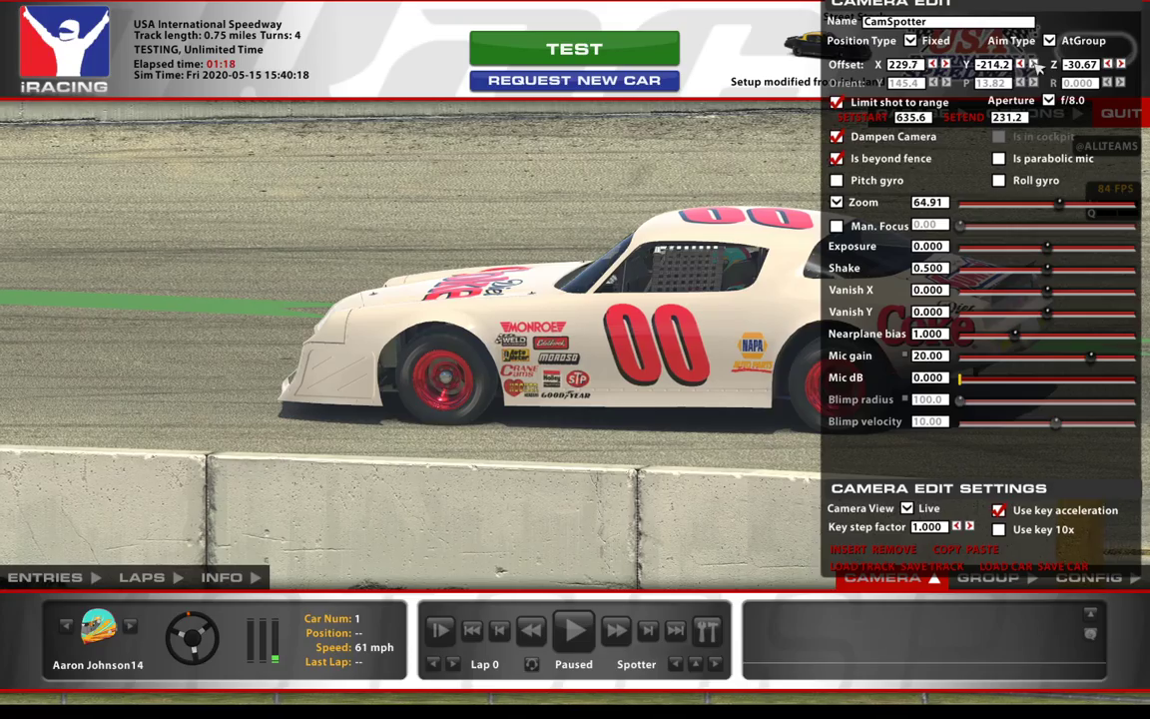
pyautogui.click(1036, 65)
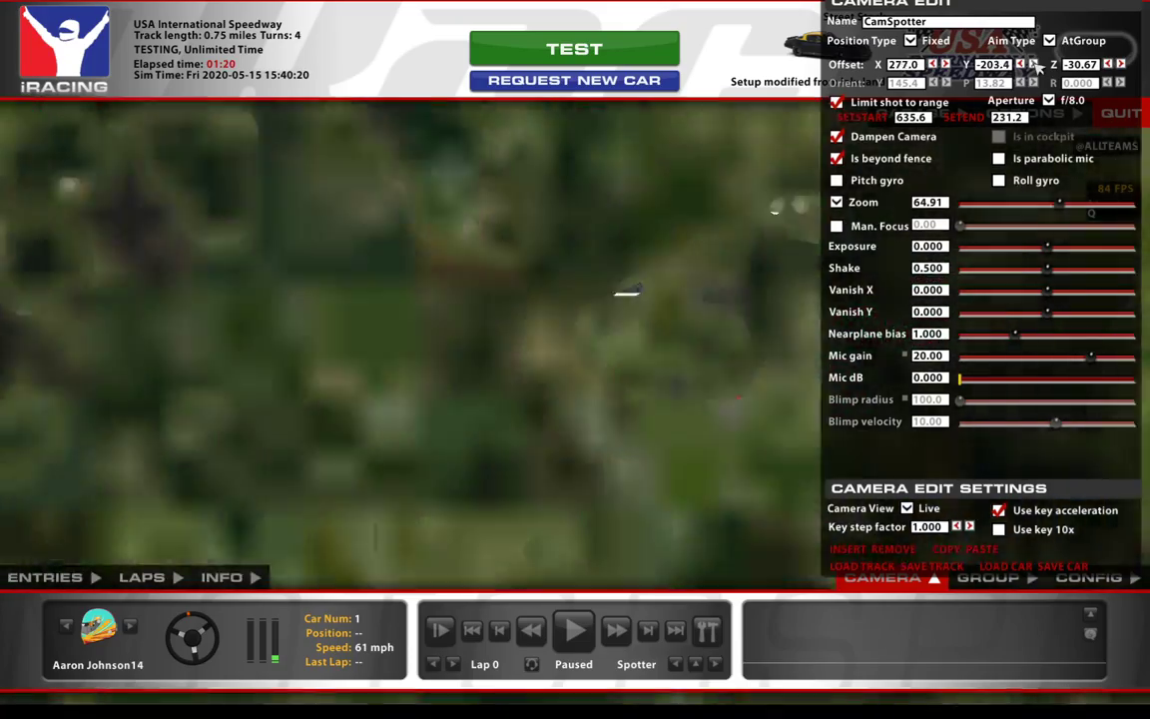
pyautogui.press('d')
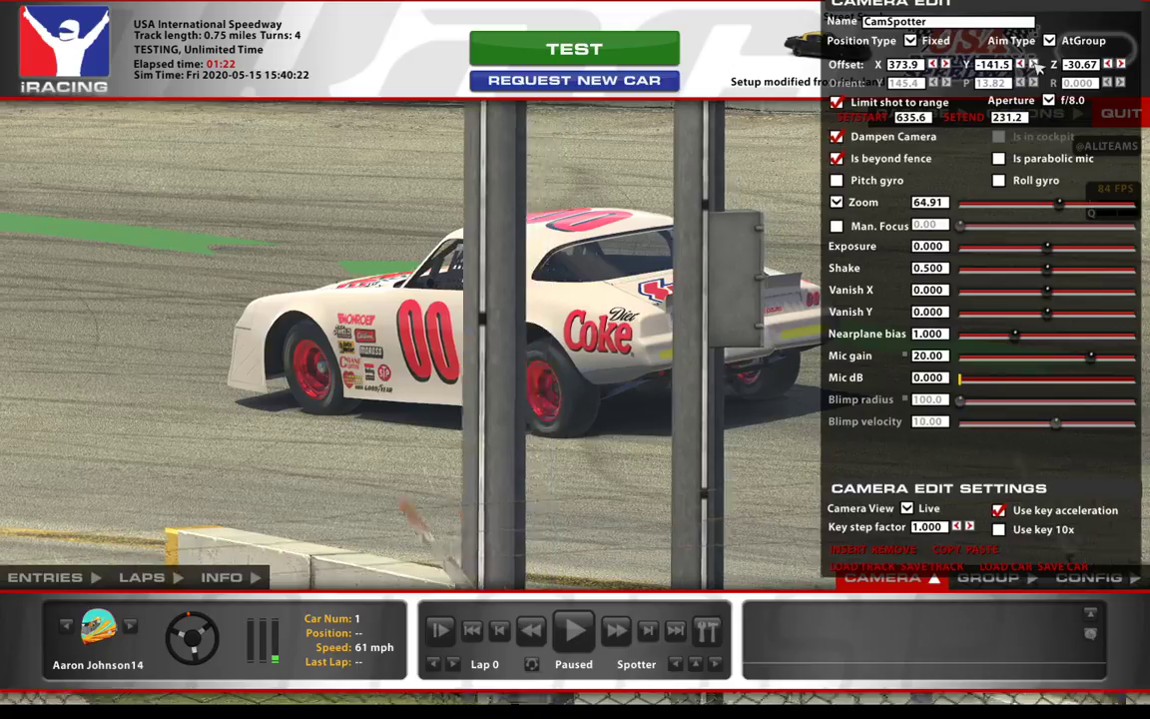
pyautogui.press('d')
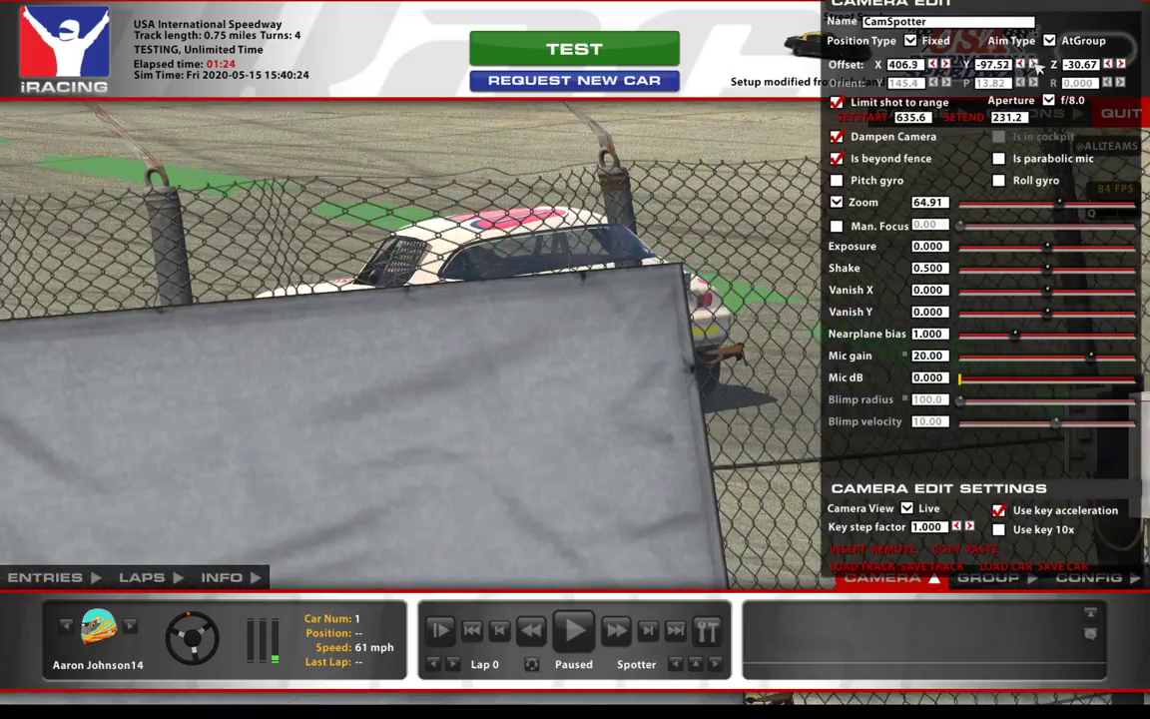
pyautogui.press('d')
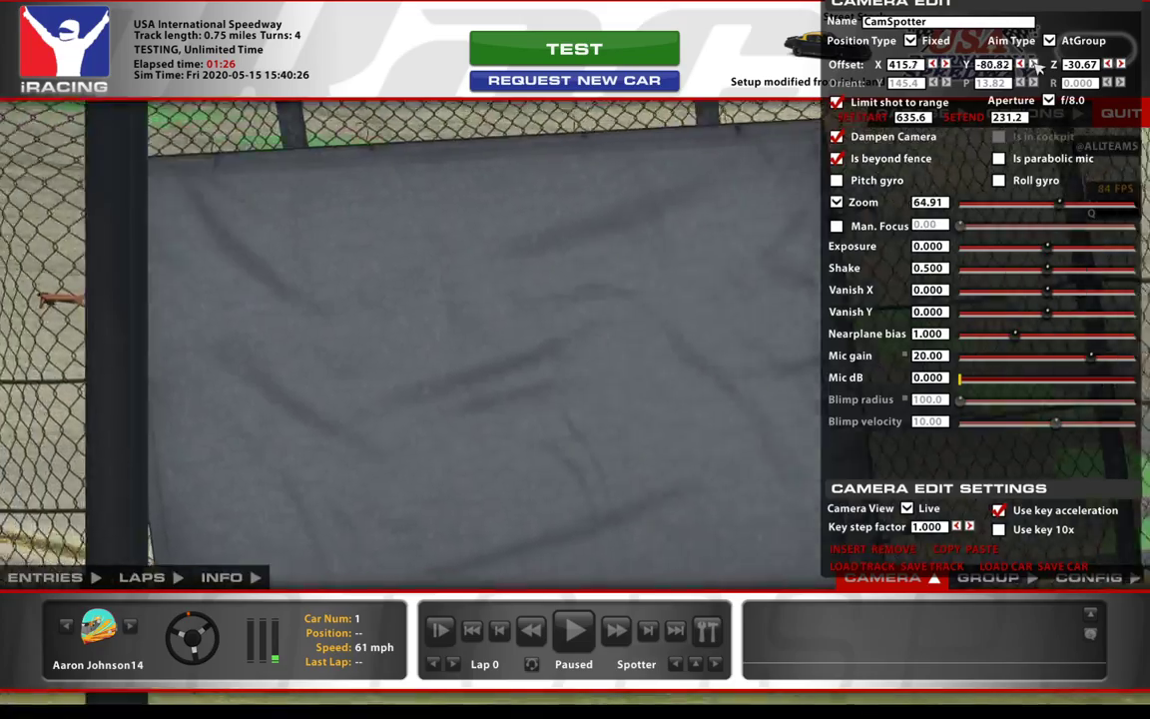
pyautogui.press('d')
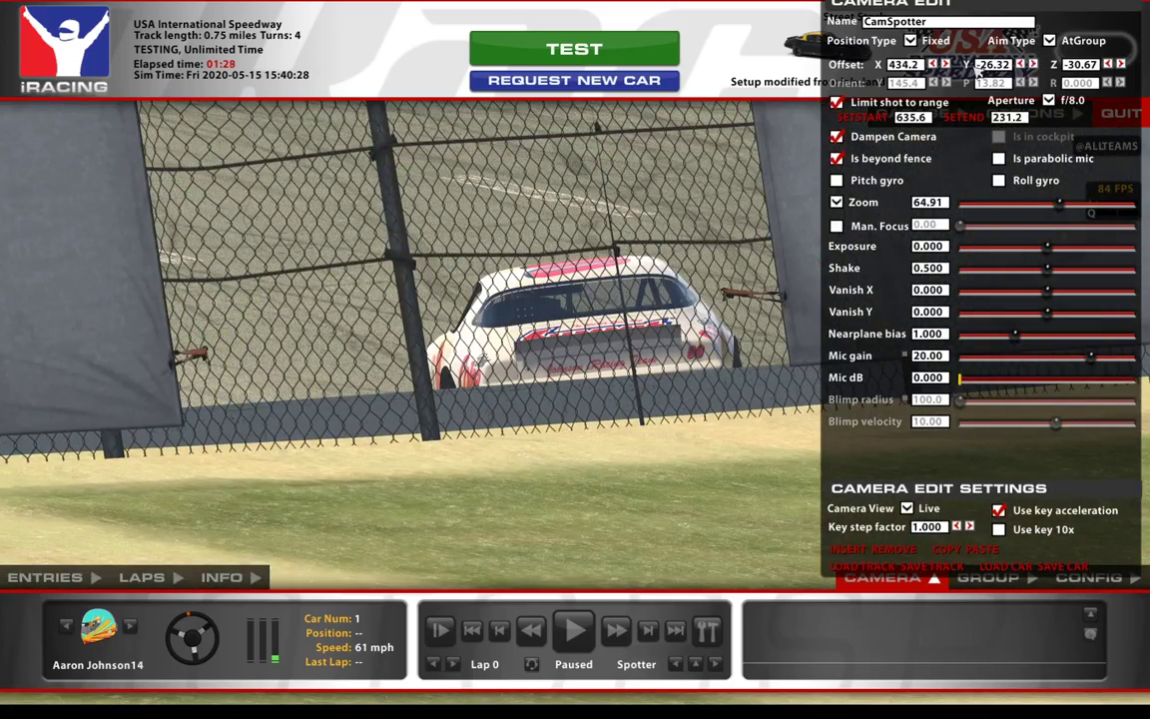
# Step: Set the camera zoom to about 105.5 and move its offset to about X -21.40, Y 119.2 to inspect the car's other side
pyautogui.moveTo(1065, 204); pyautogui.dragTo(1096, 209)
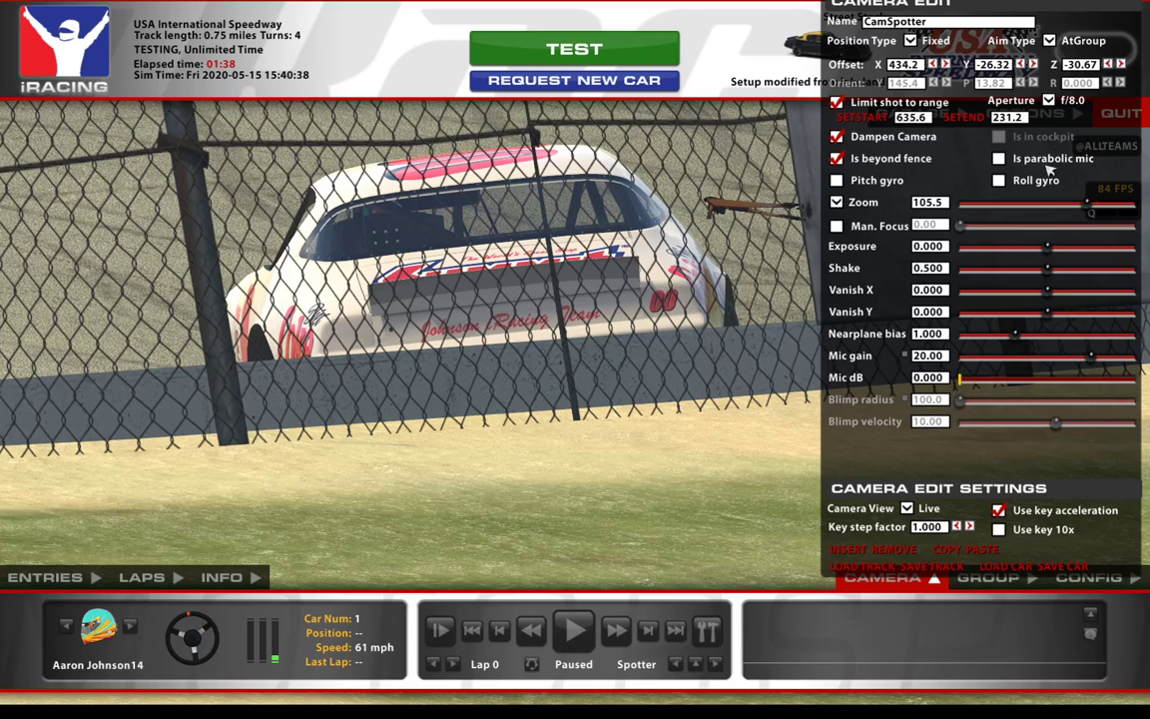
pyautogui.click(1024, 65)
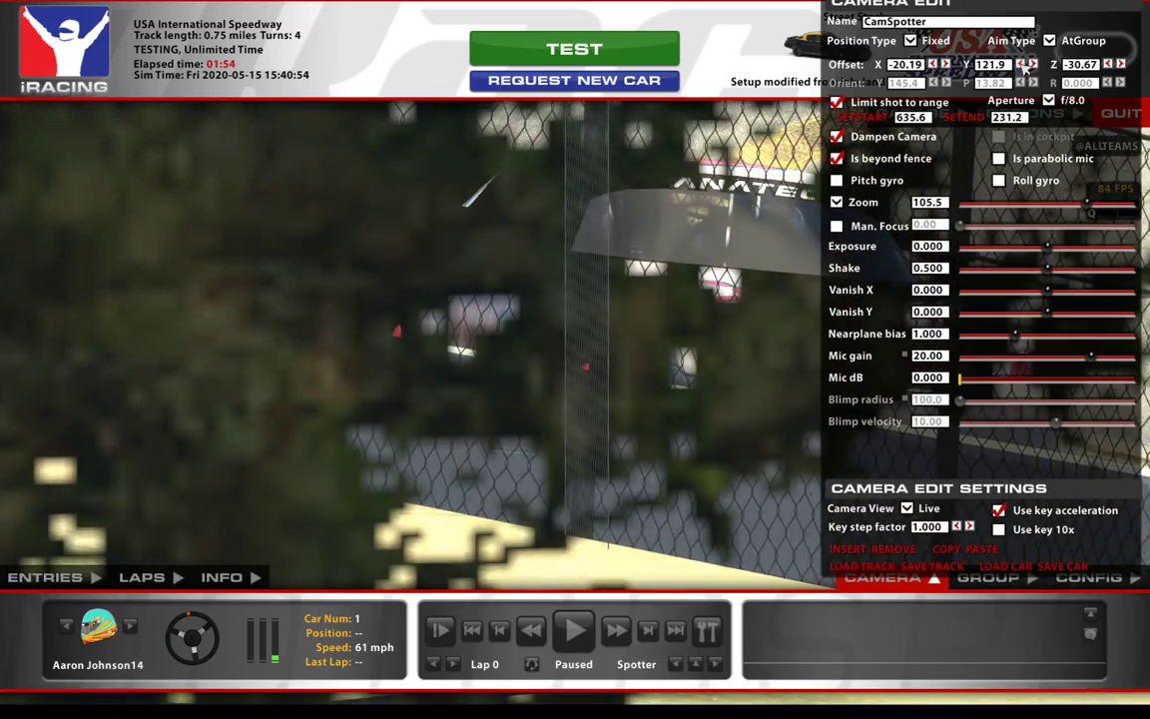
pyautogui.click(1036, 64)
pyautogui.click(1036, 64)
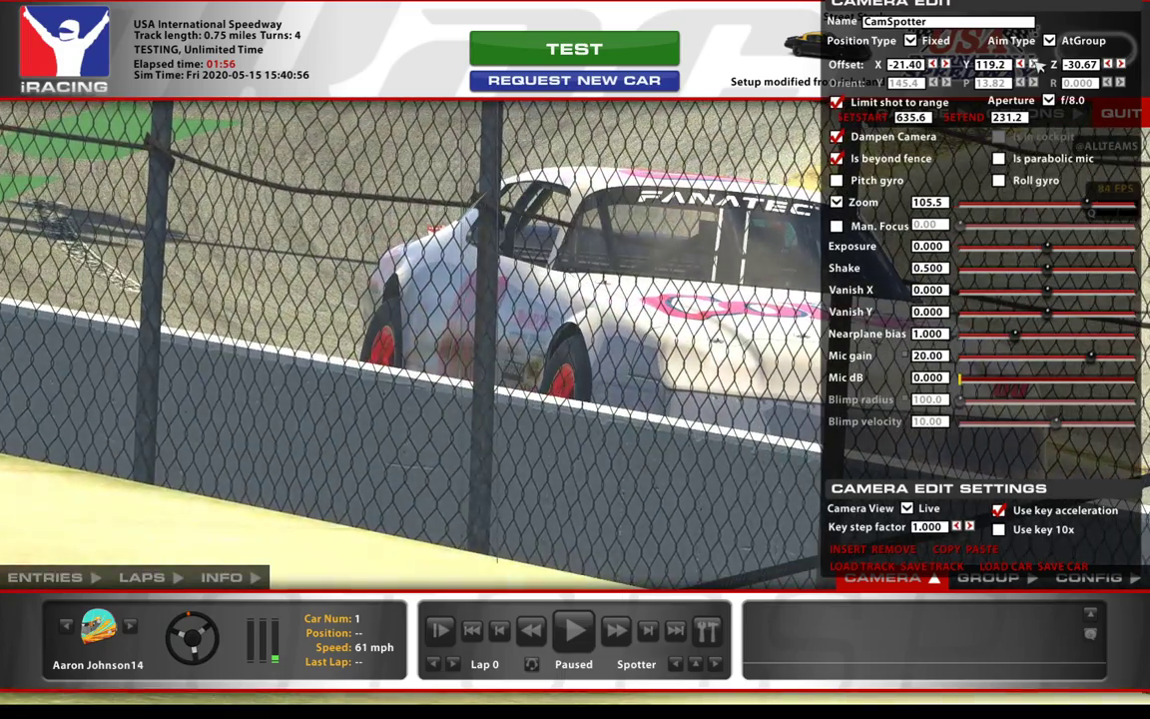